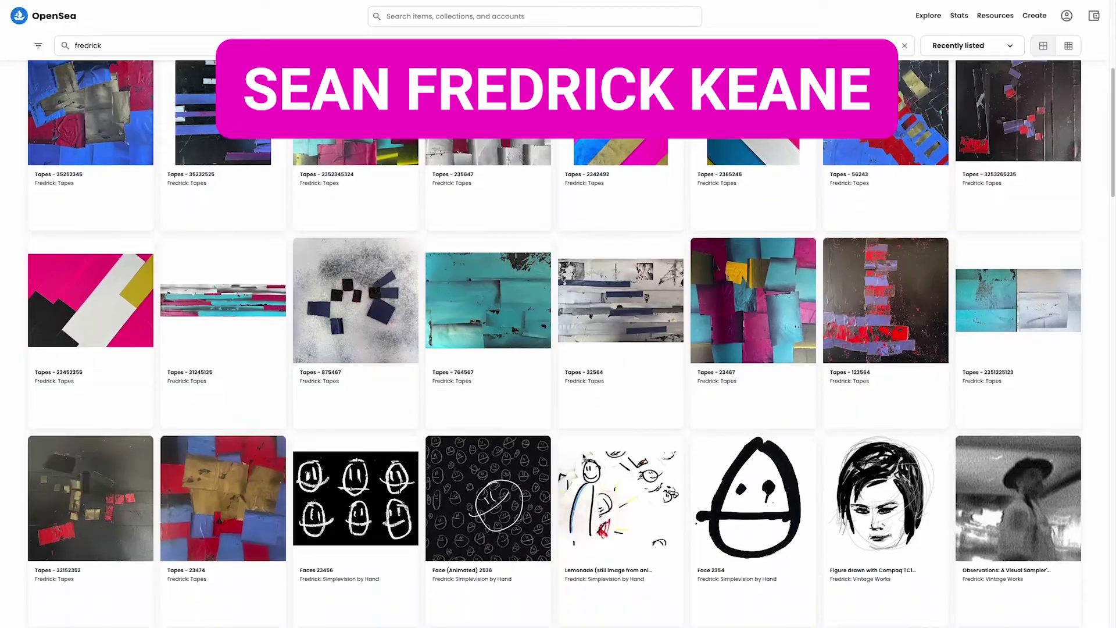
Expand the EARS, EYES, HAIR and TAIL folders in the Project panel
scroll(583, 458, down, 2)
scroll(583, 458, down, 4)
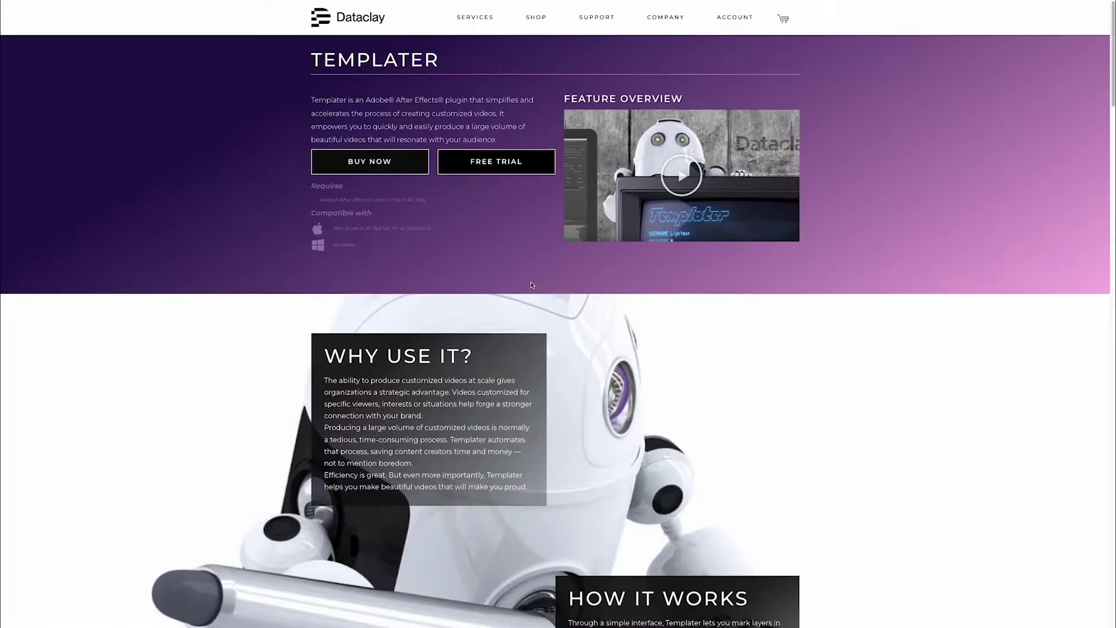
scroll(530, 285, down, 9)
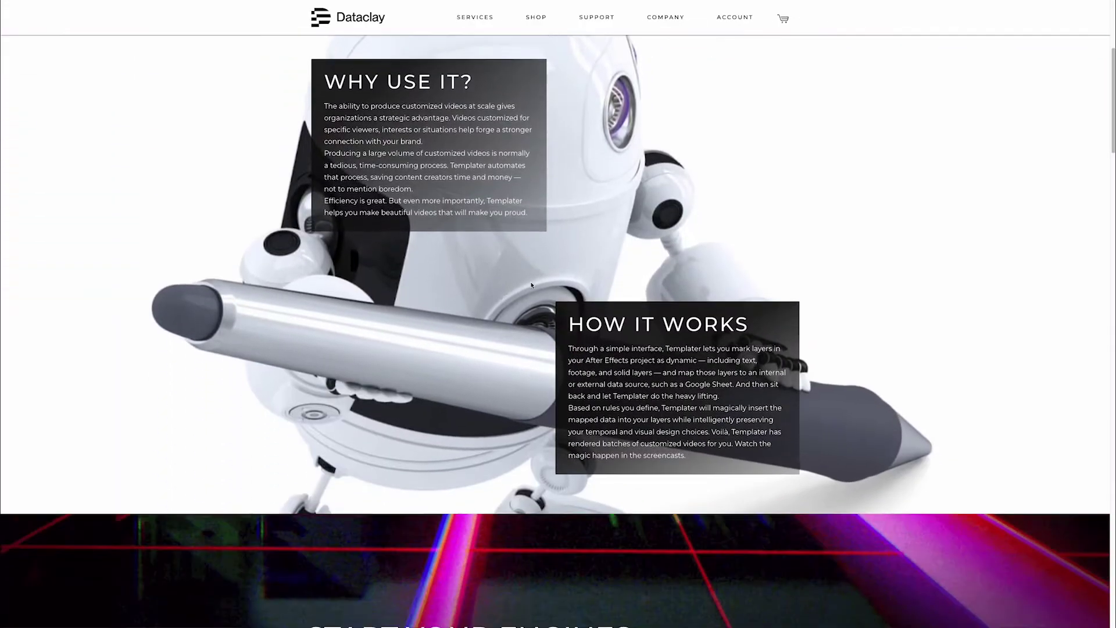
scroll(531, 285, down, 12)
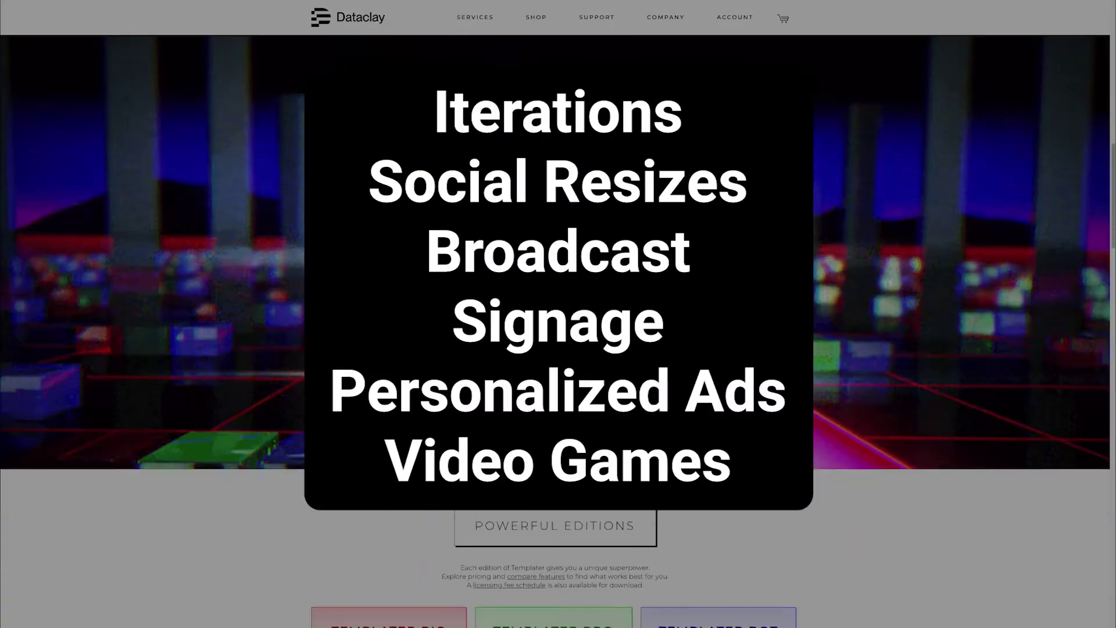
scroll(530, 285, down, 4)
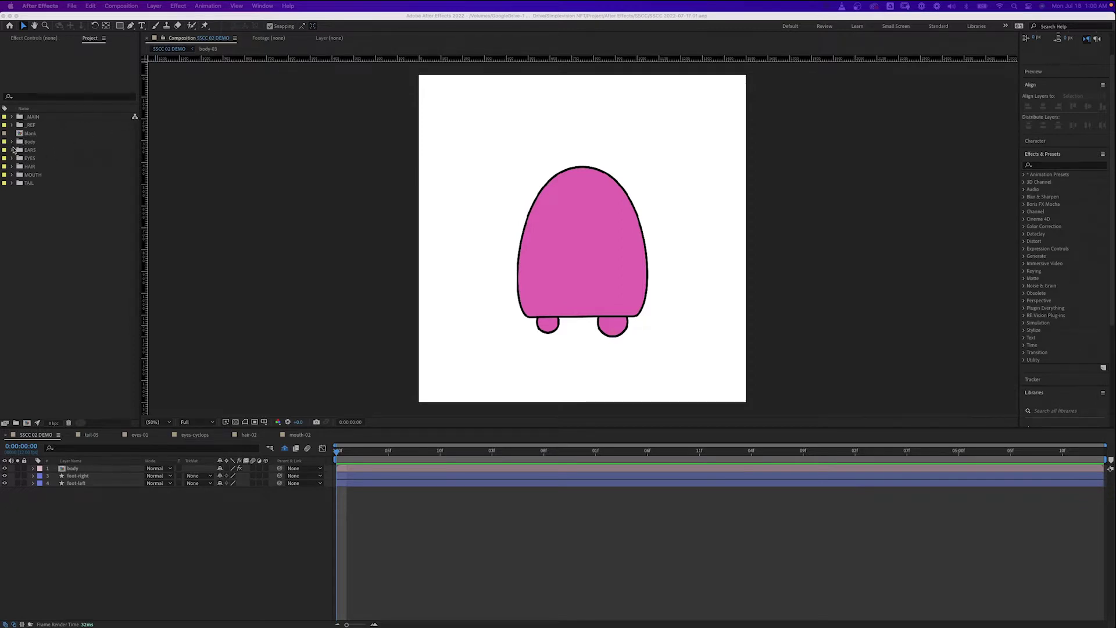
click(11, 150)
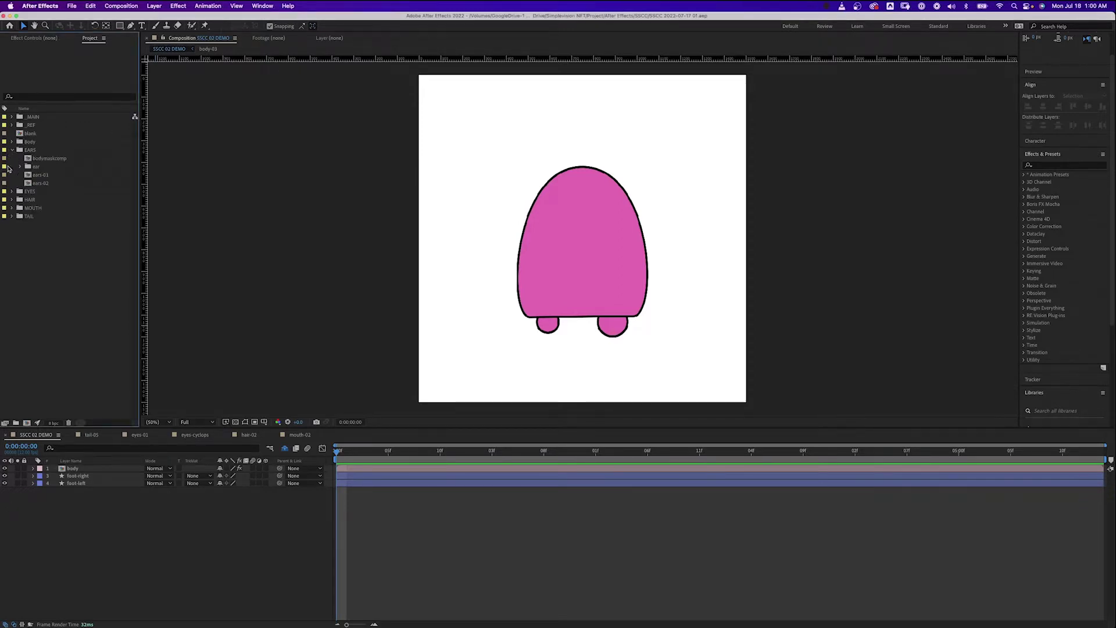
click(11, 191)
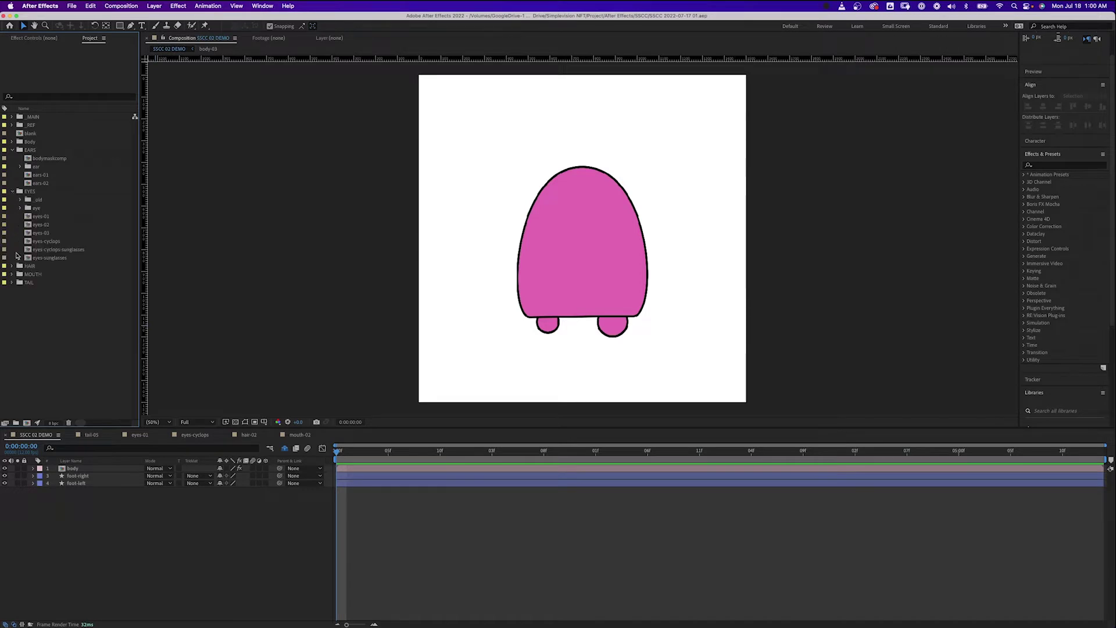
click(12, 267)
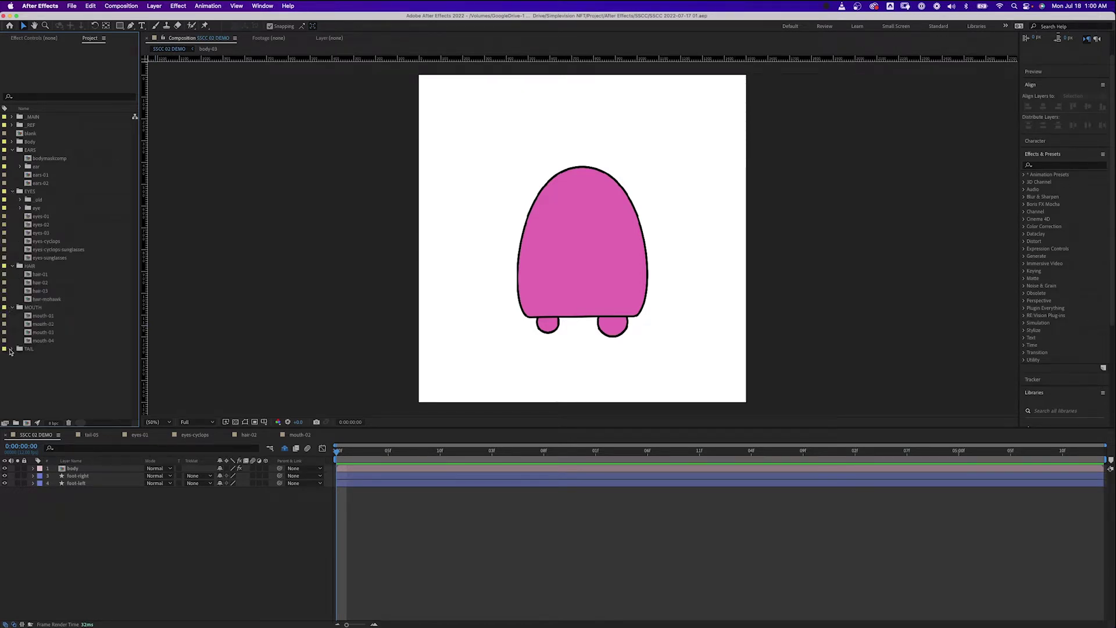
click(11, 349)
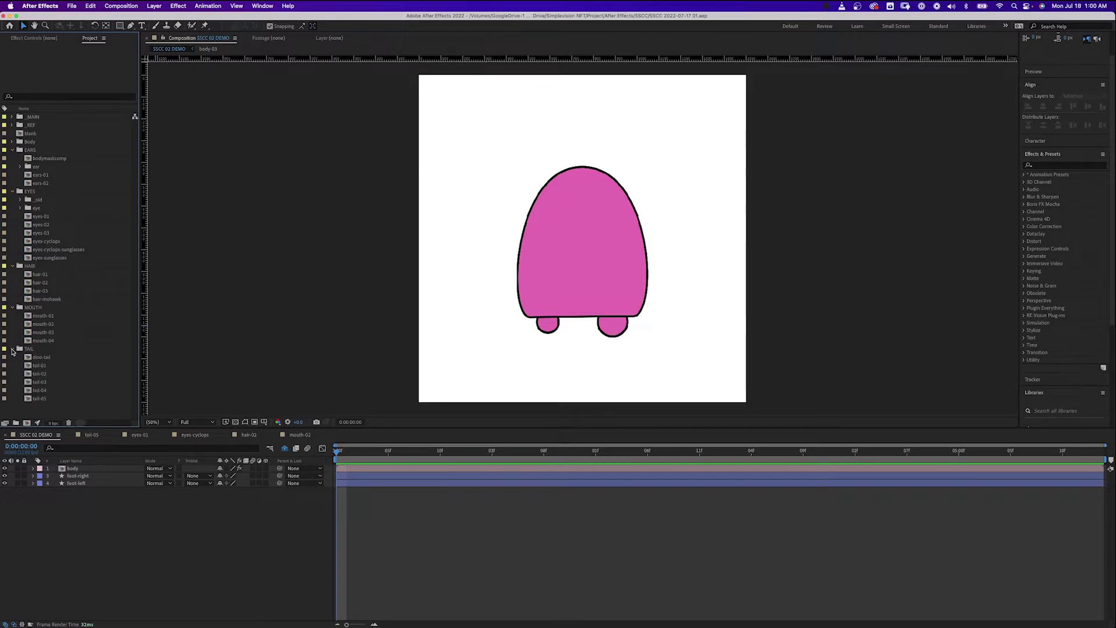
Flip through the tail-05, eyes-01, eyes-cyclops, hair-02 and mouth-02 comps, ending on eyes-01
click(92, 435)
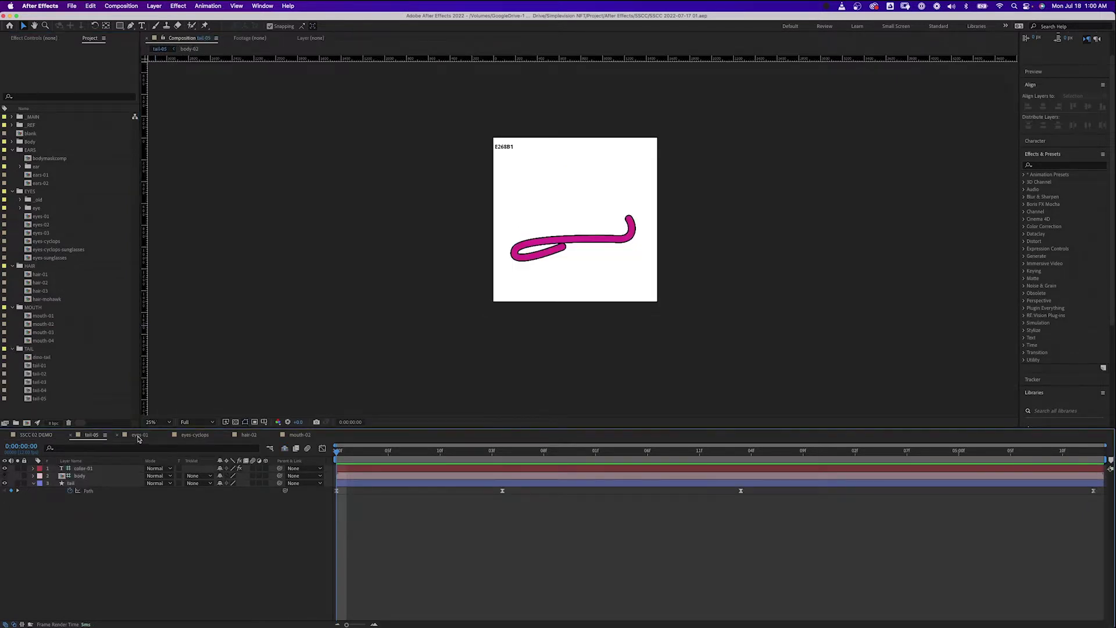
click(138, 436)
click(196, 436)
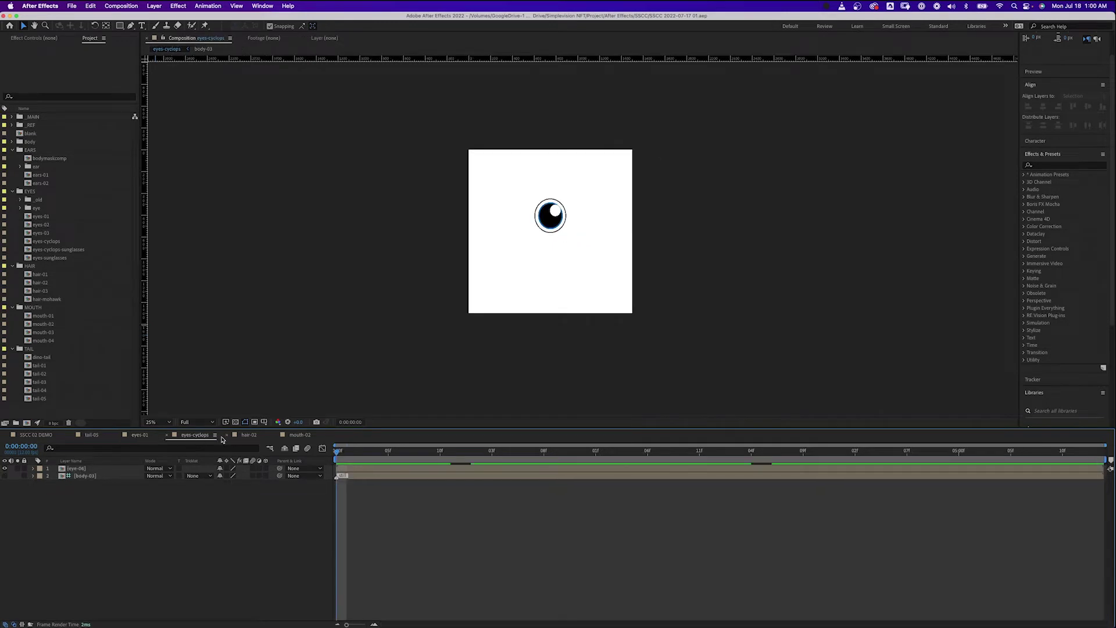
click(239, 436)
key(space)
click(299, 436)
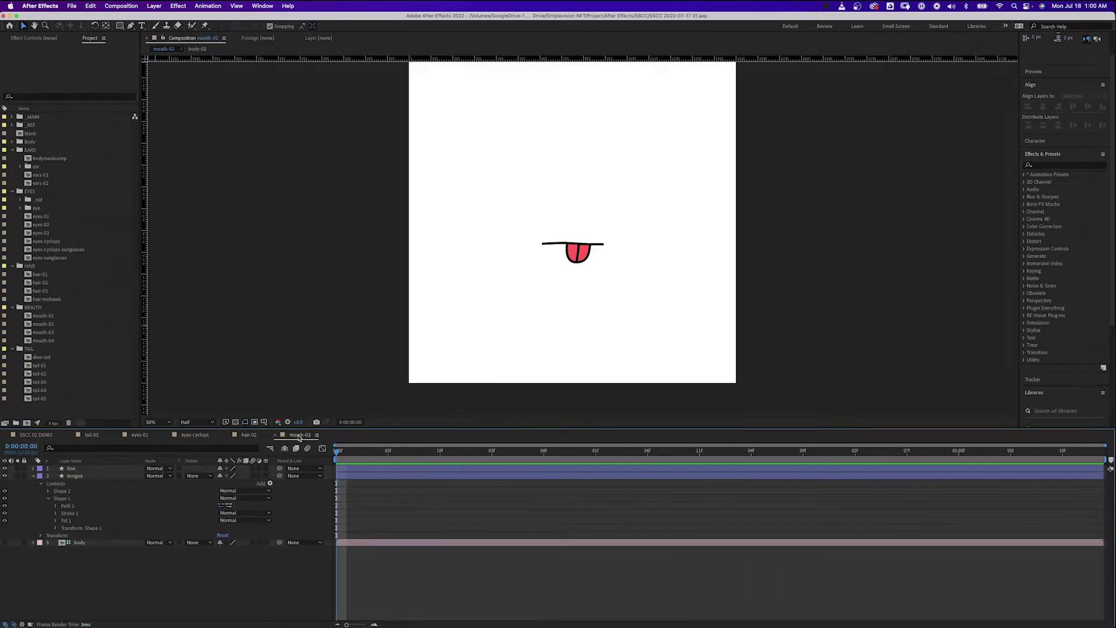
click(92, 435)
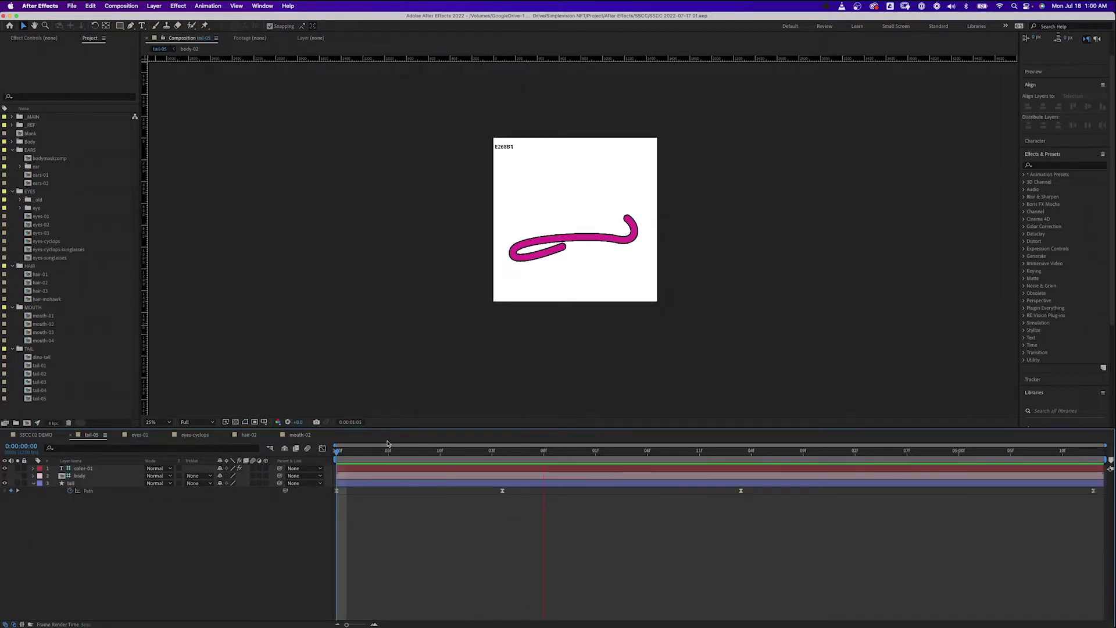
click(139, 436)
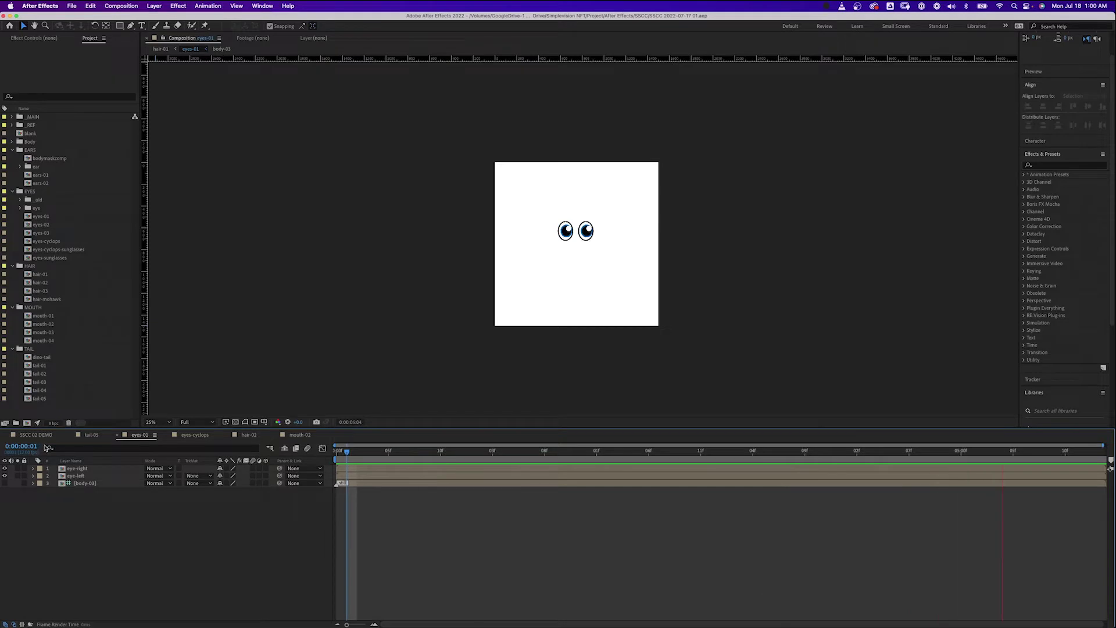
Back in SSCC 02 DEMO, inspect the mouth, eyes and hair compositions in the Project panel
click(36, 435)
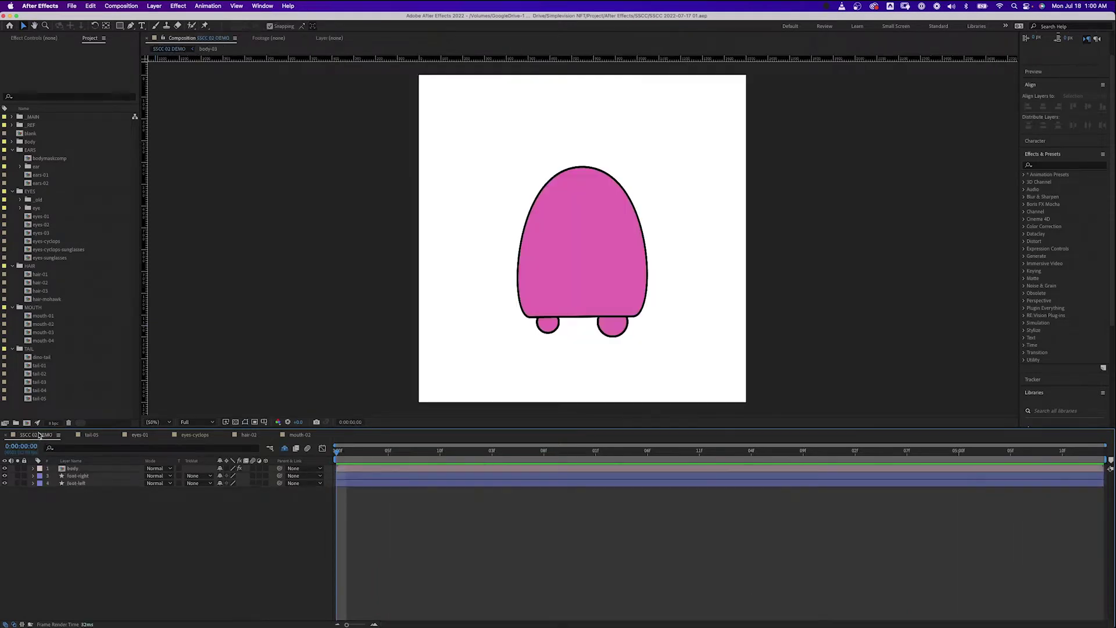
click(58, 315)
click(57, 324)
click(55, 332)
click(54, 340)
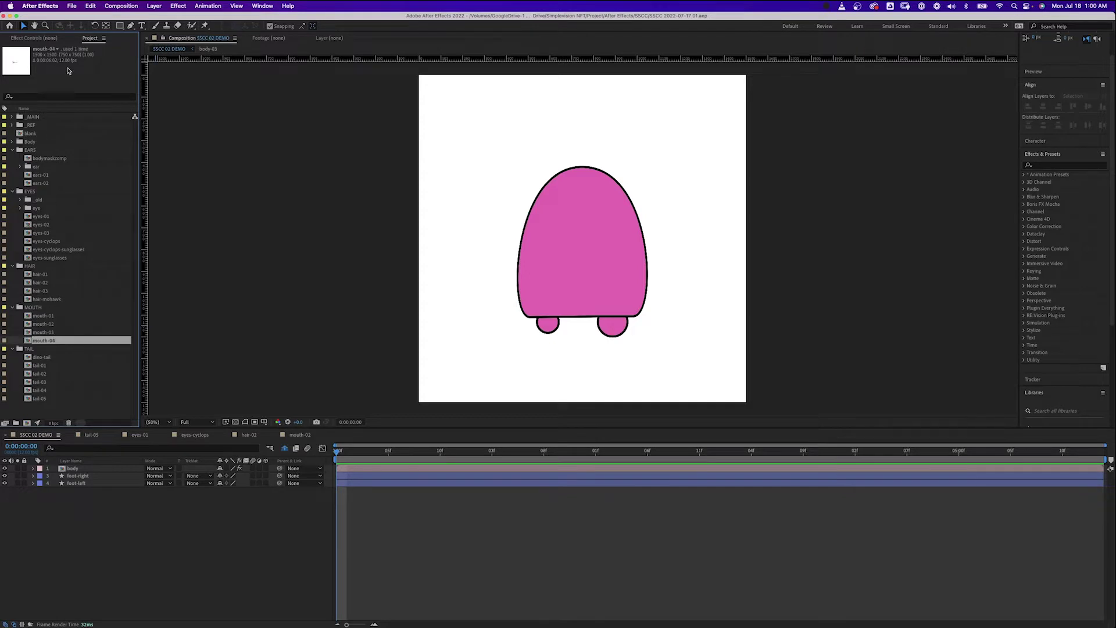
click(53, 217)
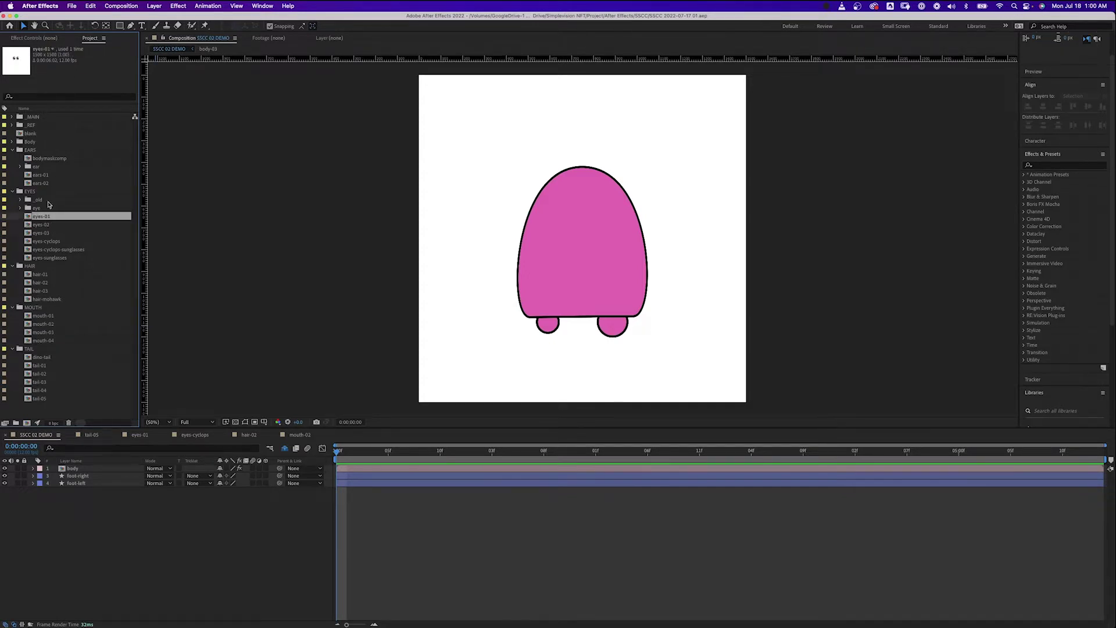
click(57, 224)
click(54, 233)
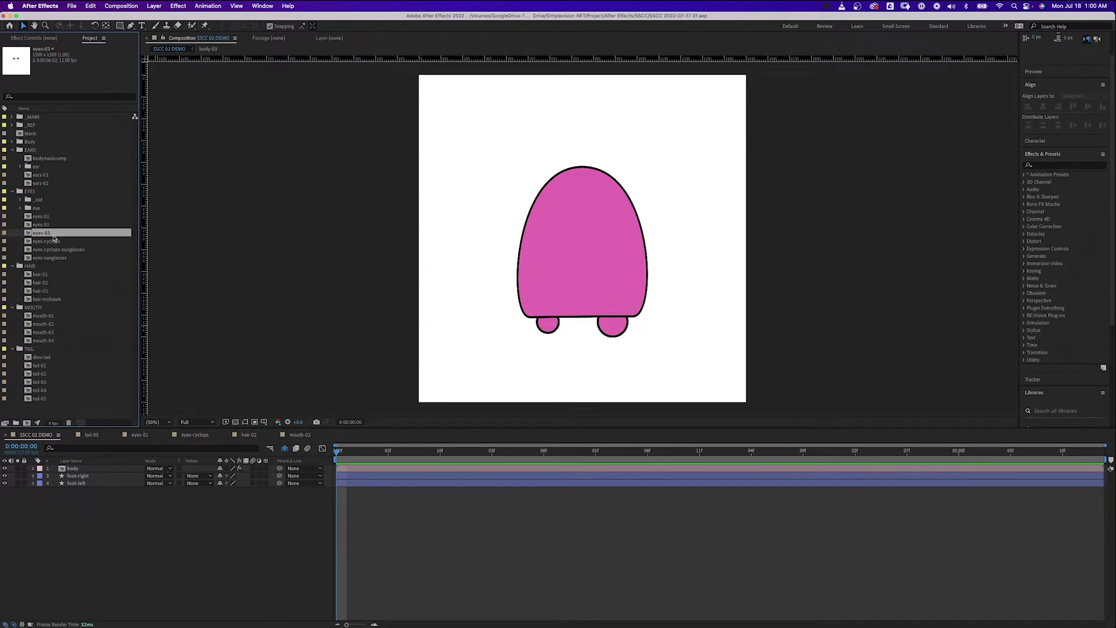
click(56, 276)
click(55, 285)
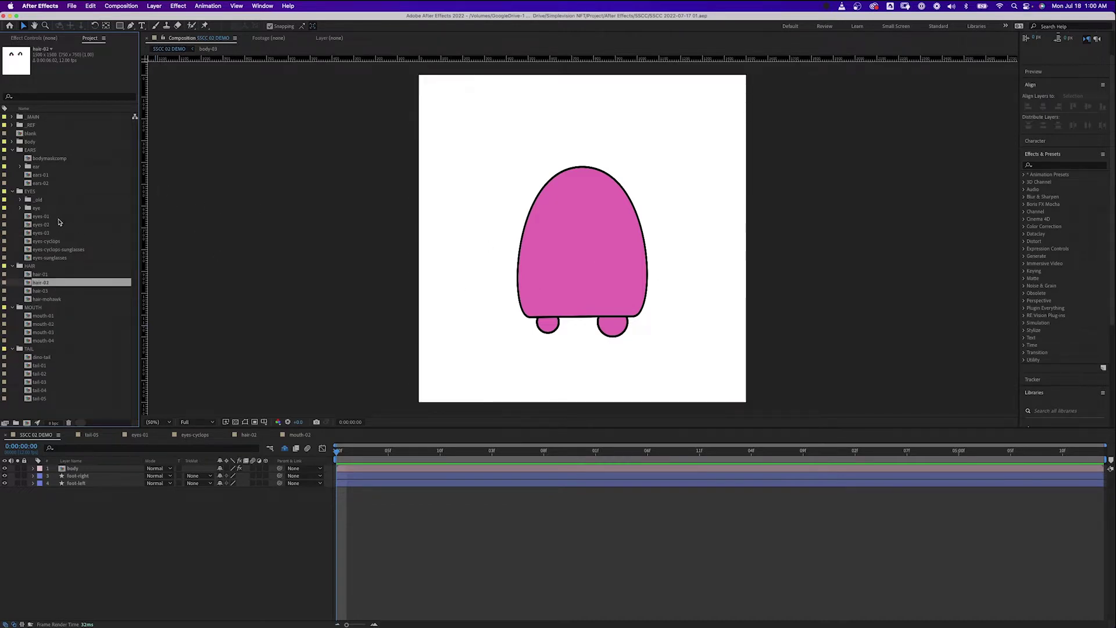
Place eyes-01 on the creature's top layer, try eyes-02 and eyes-03, then reselect eyes-01
click(62, 217)
drag(41, 216, 95, 473)
click(47, 225)
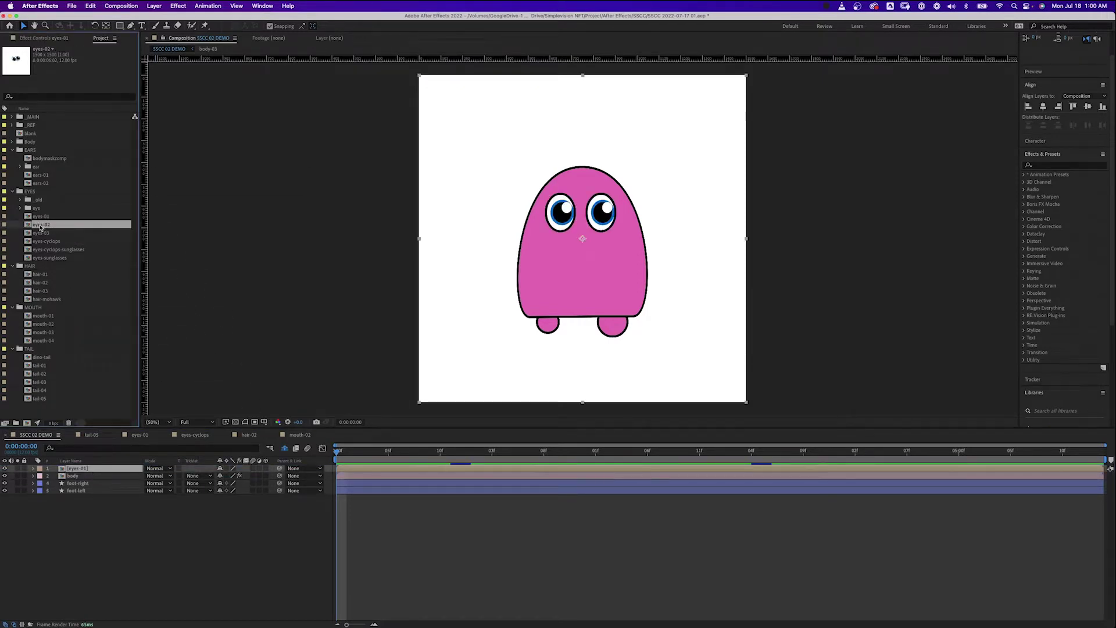
drag(40, 227, 85, 470)
click(59, 235)
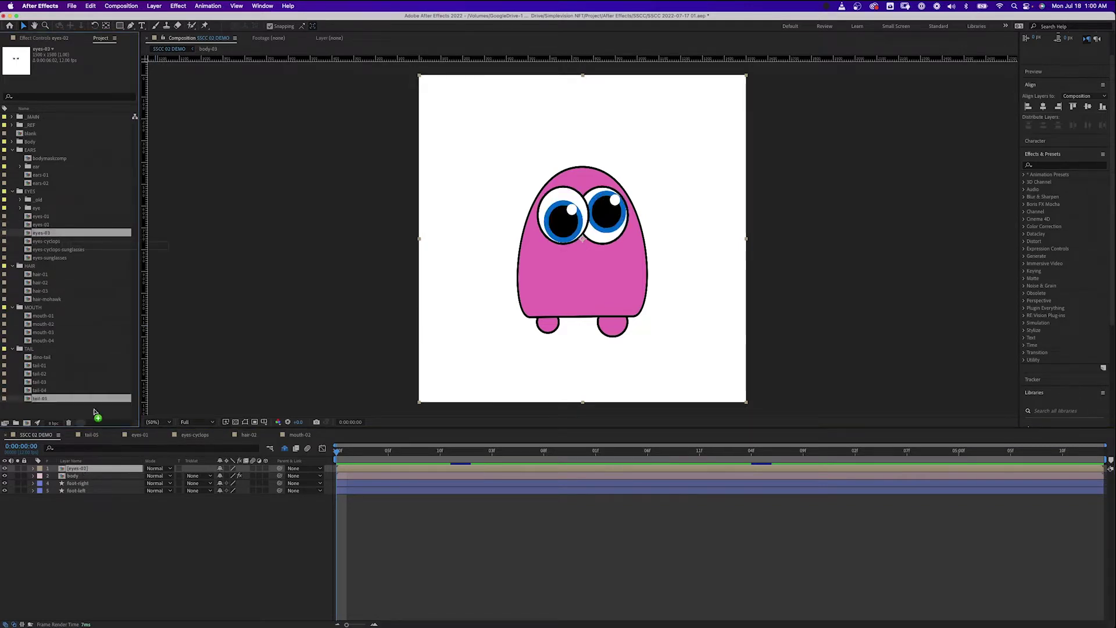
drag(79, 469, 79, 470)
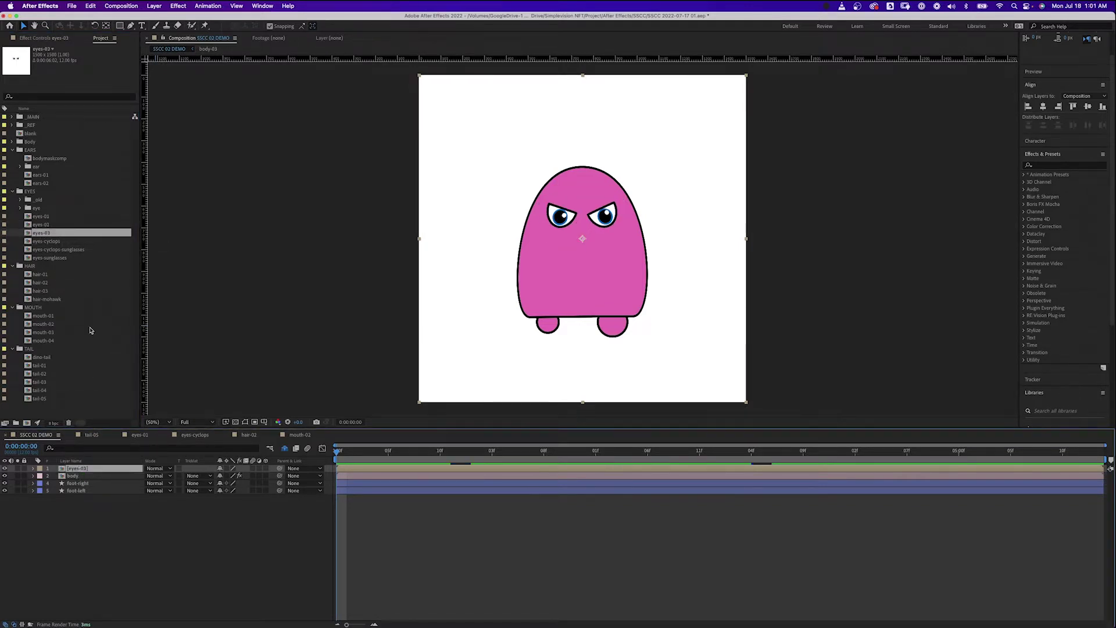
click(41, 216)
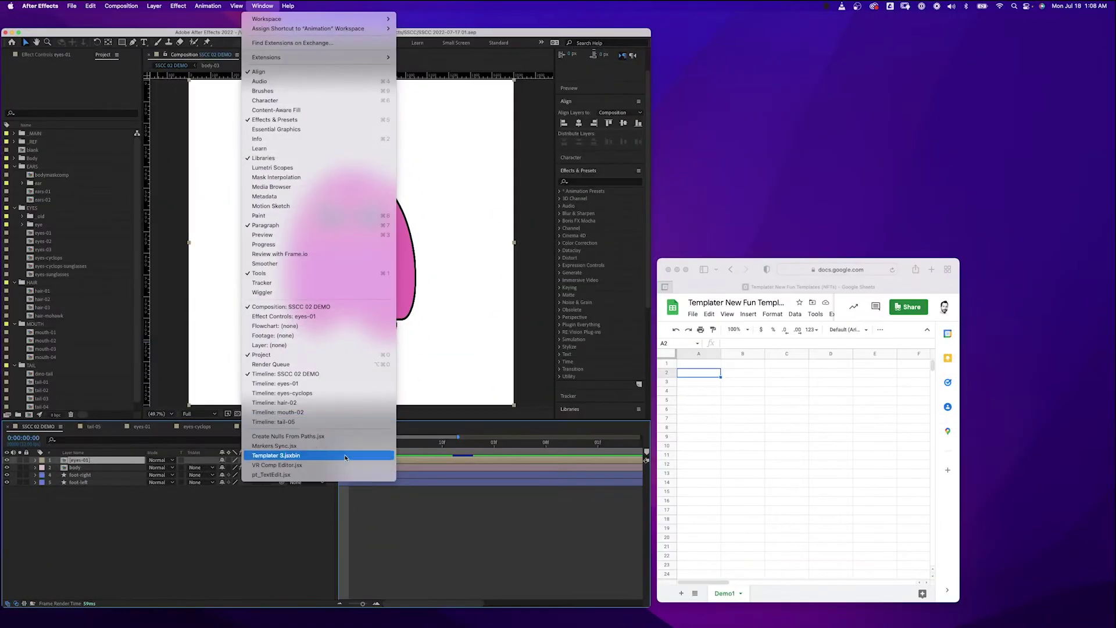
Rearrange the Templater and Google Sheets windows and select cell A1 in the sheet
click(347, 454)
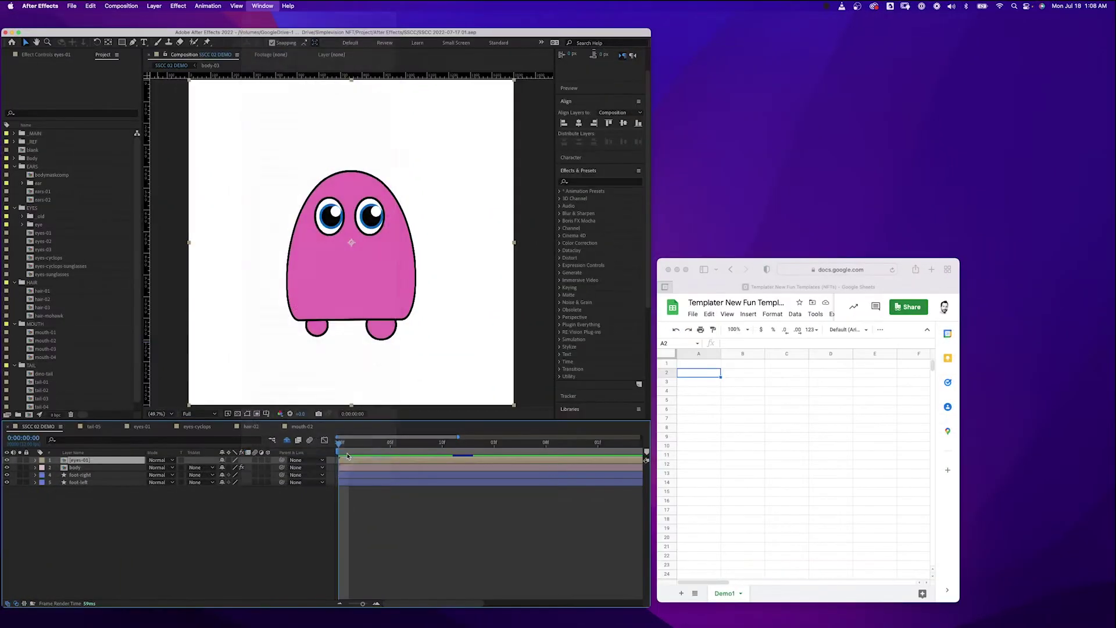
drag(702, 84, 734, 35)
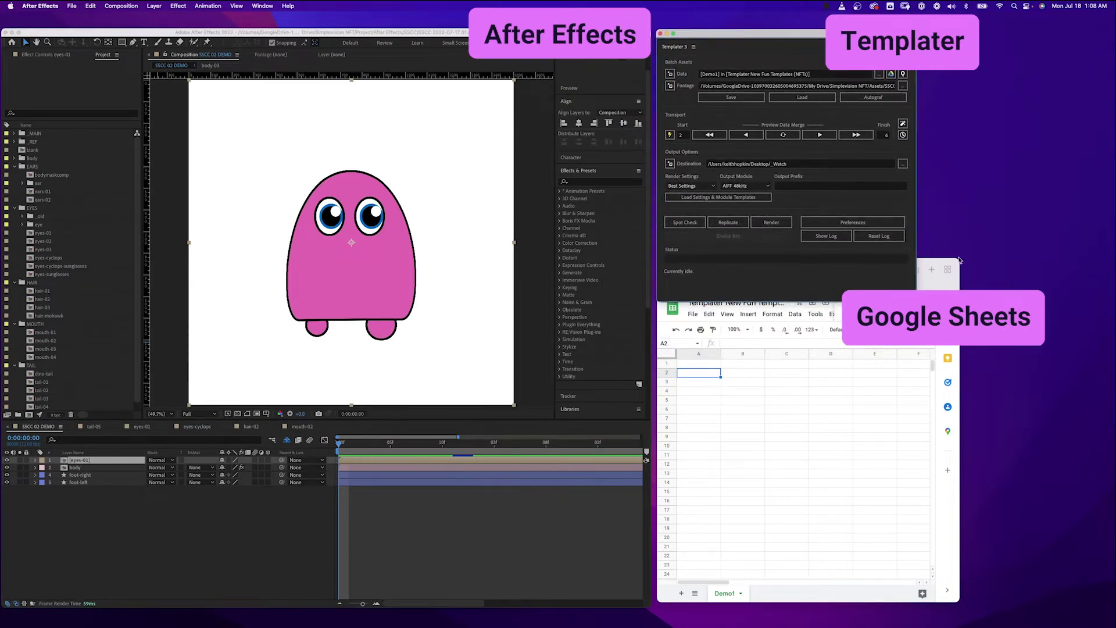
drag(959, 261, 966, 310)
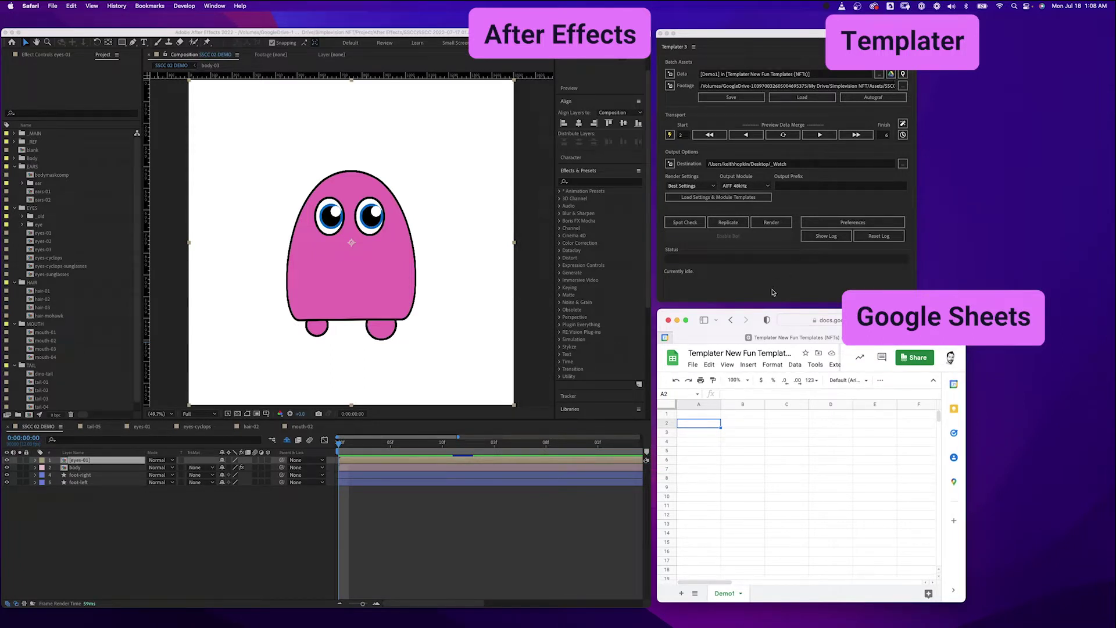
drag(718, 317, 720, 314)
click(719, 417)
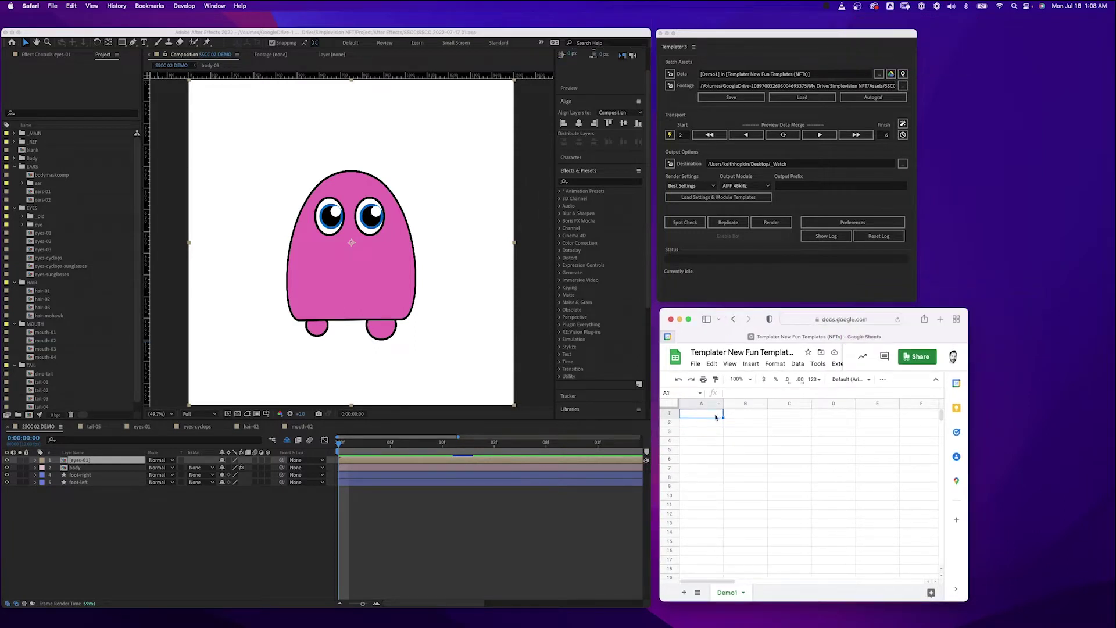
Apply Templater Settings to the eyes-01 layer and rename the layer 'eyes'
click(557, 207)
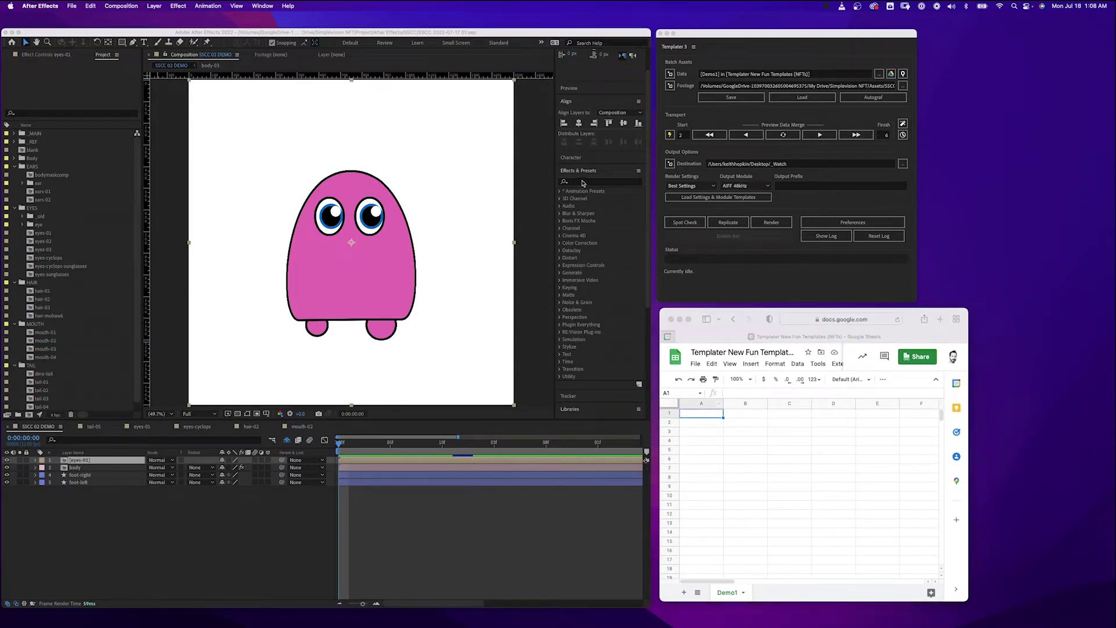
text(templa)
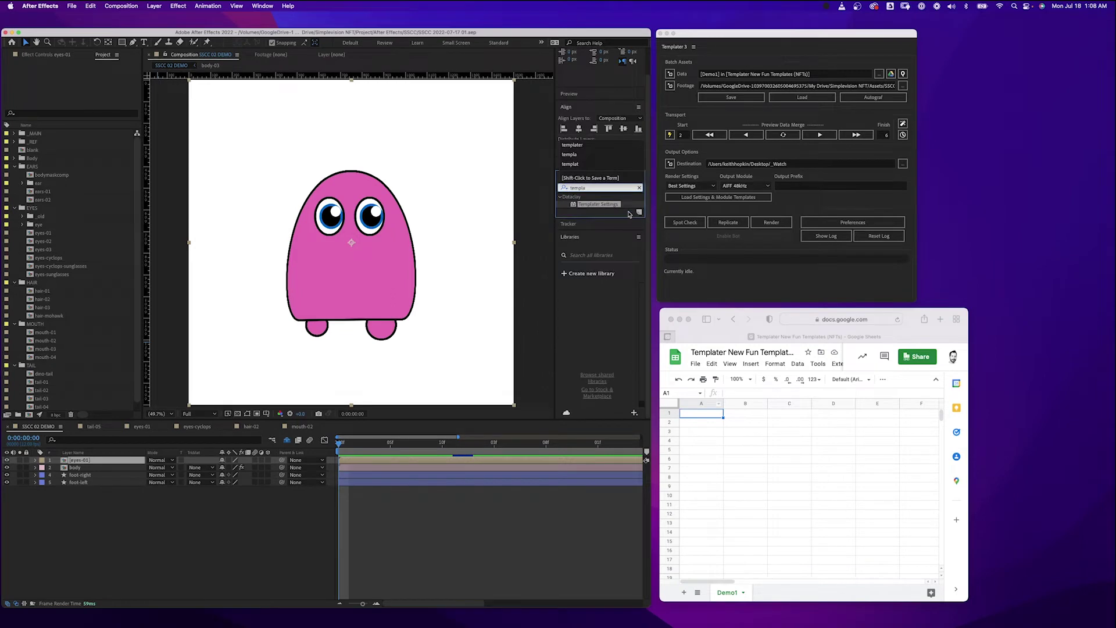
drag(598, 204, 86, 461)
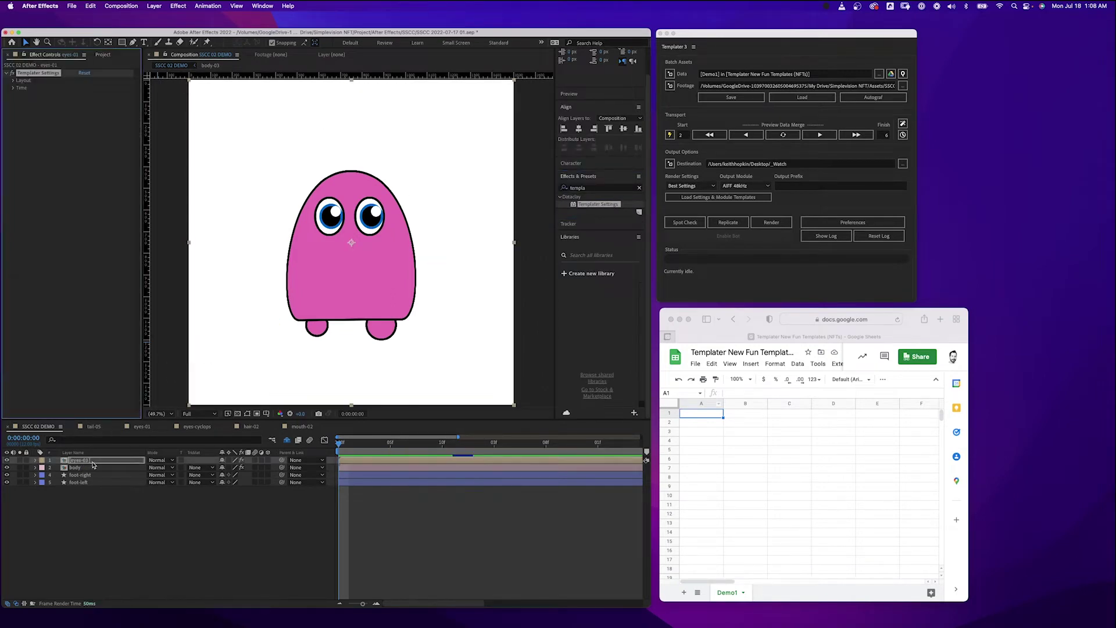
click(93, 460)
key(Return)
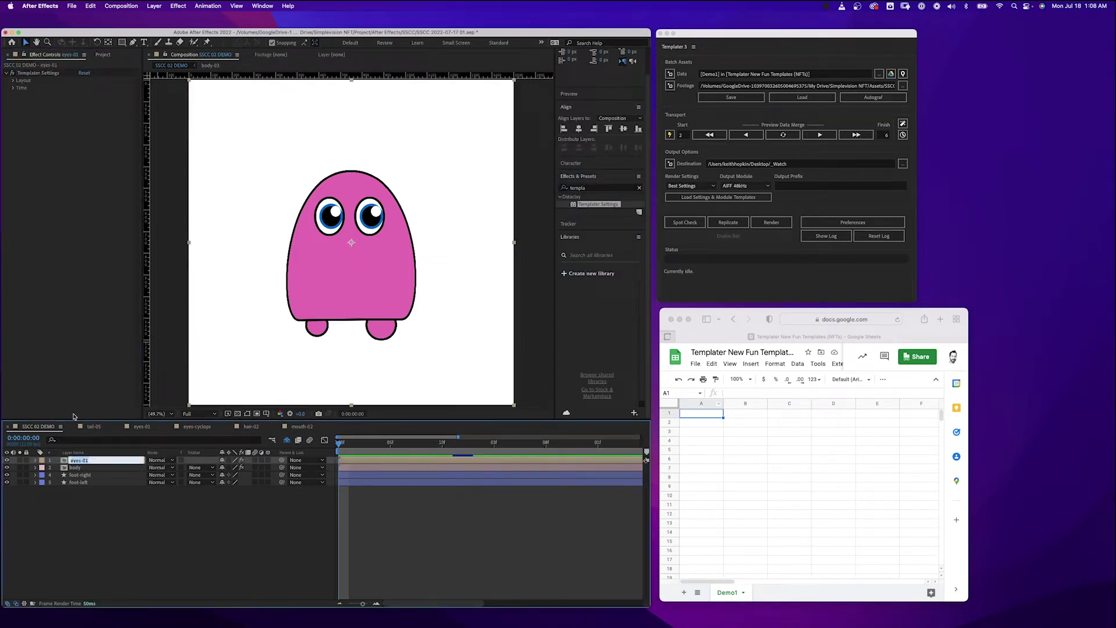
text(eyes)
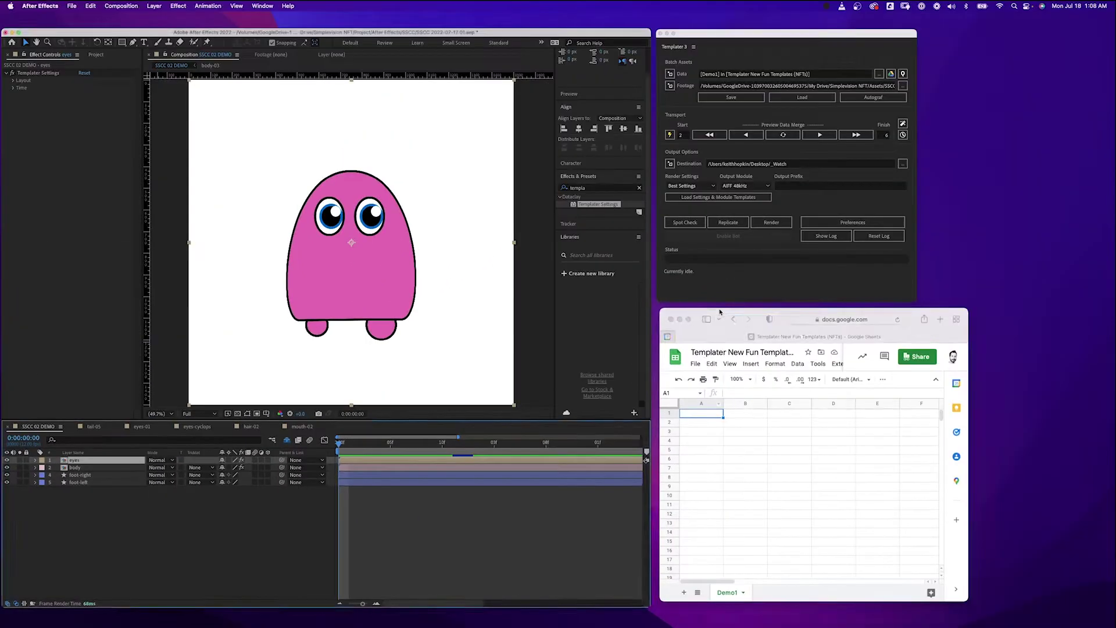
Type the column header 'eyes' into cell A1 of the sheet
click(705, 419)
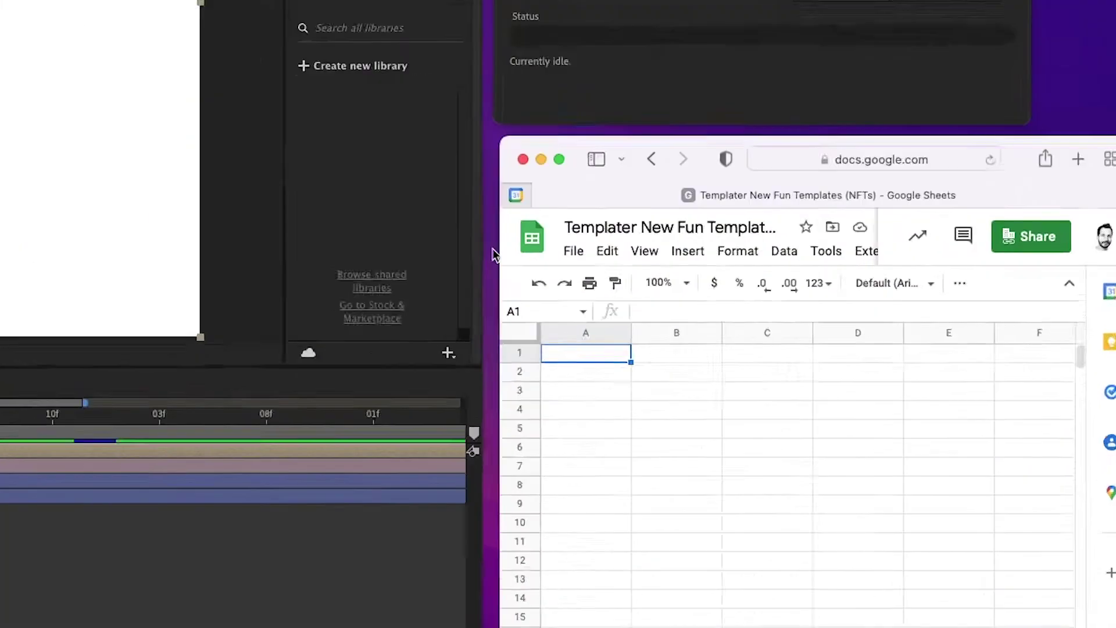
text(eyes)
key(Return)
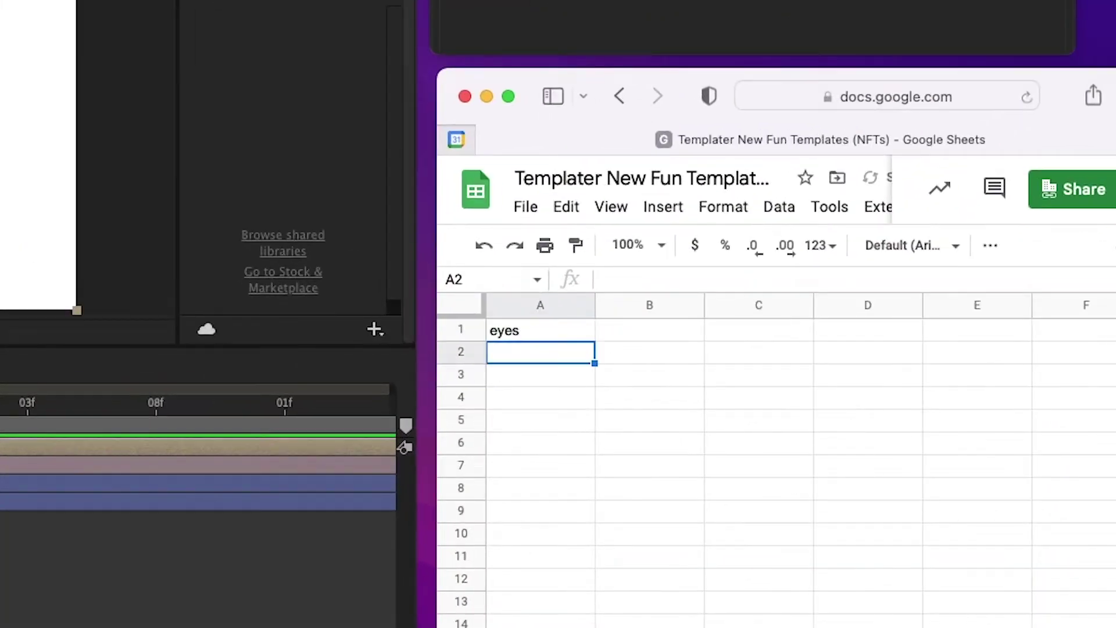
Look over the eye artwork variants, including eyes-03, in the After Effects project
key(super+Tab)
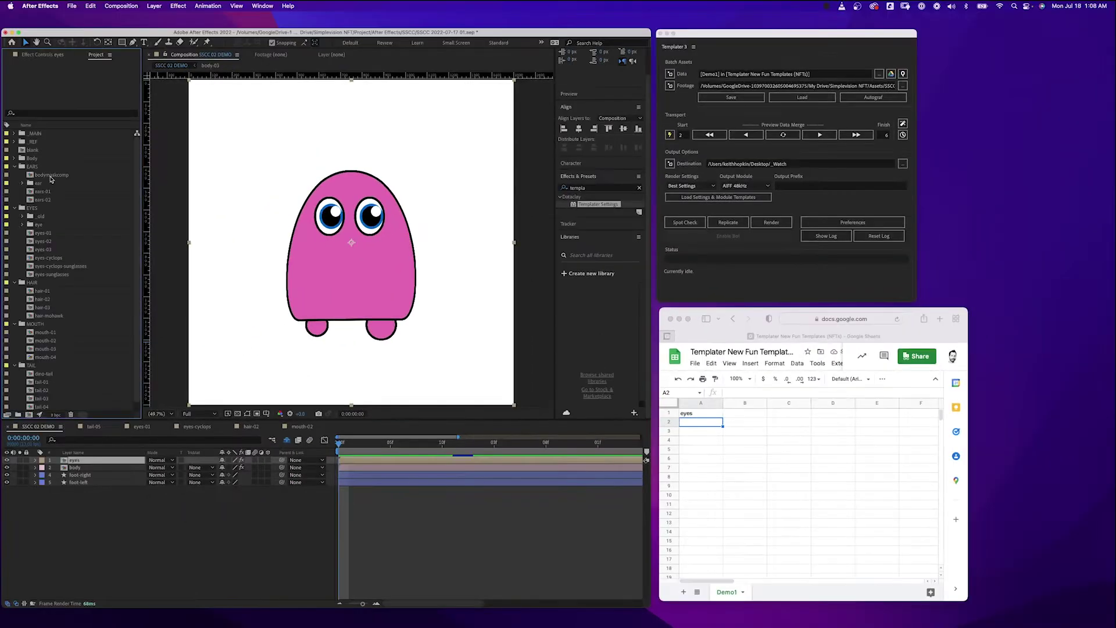
click(55, 235)
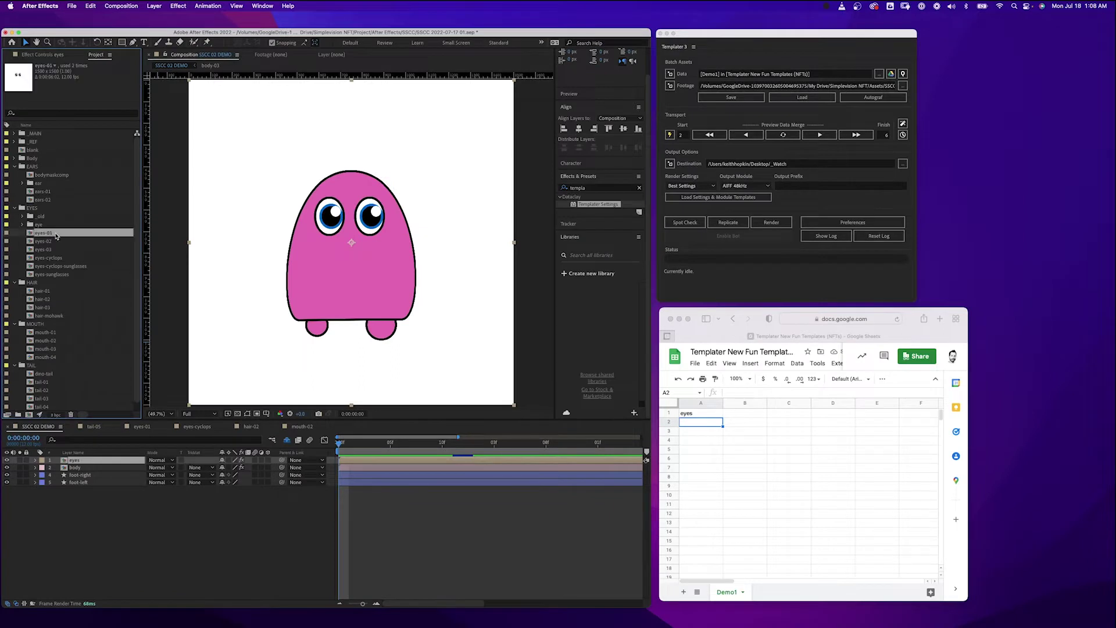
click(58, 250)
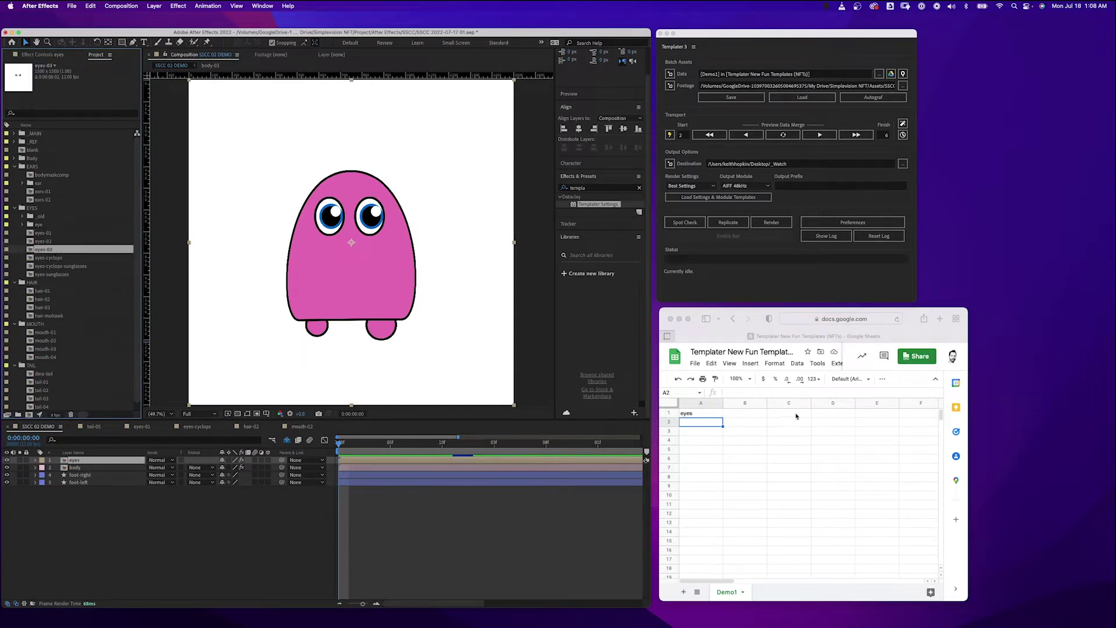
click(693, 428)
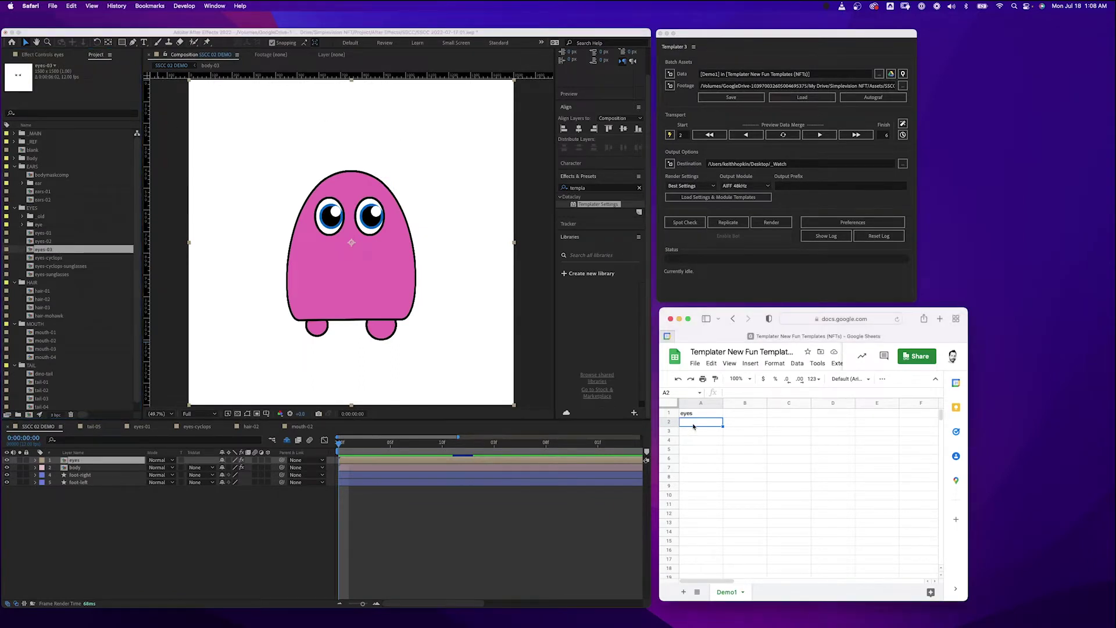
click(84, 454)
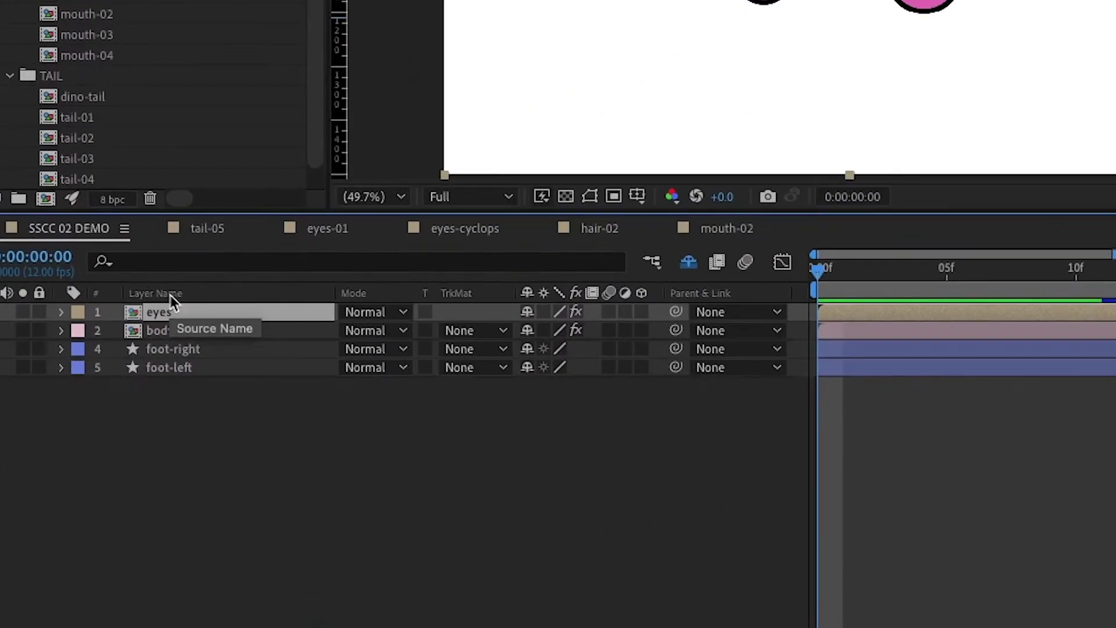
Toggle the timeline between source names and layer names, checking the eyes-cyclops and eyes-01 names
click(172, 294)
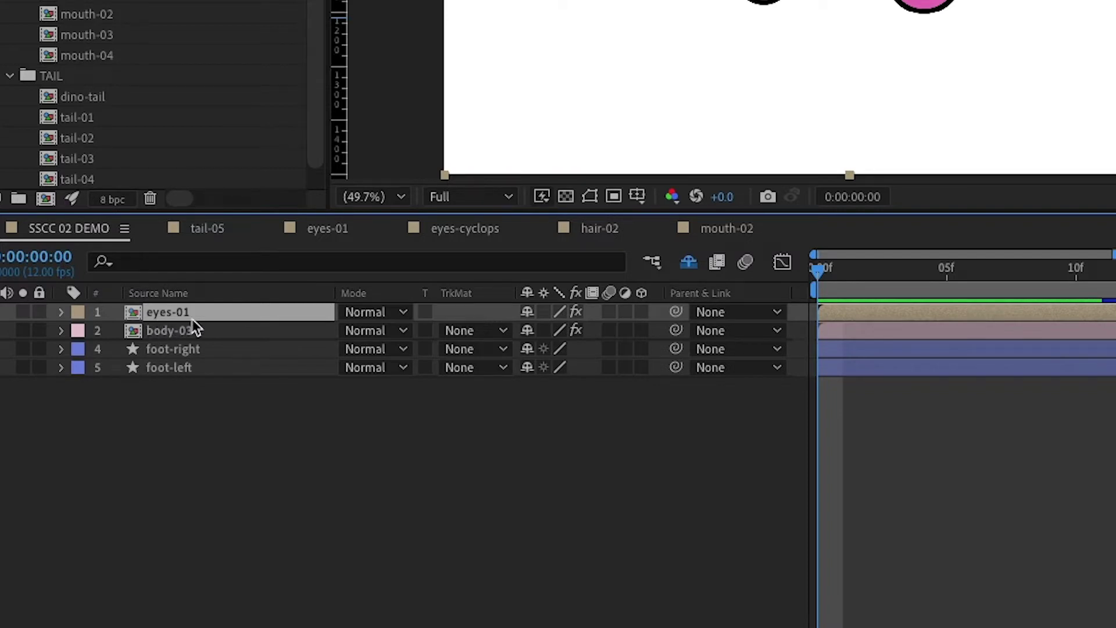
click(218, 293)
click(197, 292)
click(200, 291)
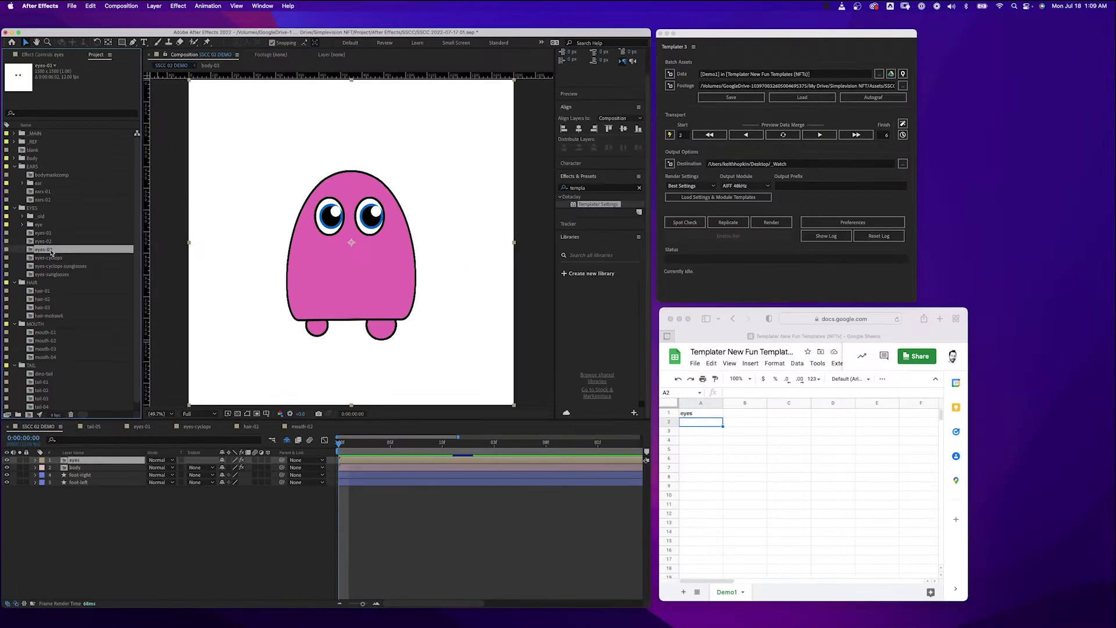
click(52, 258)
click(50, 234)
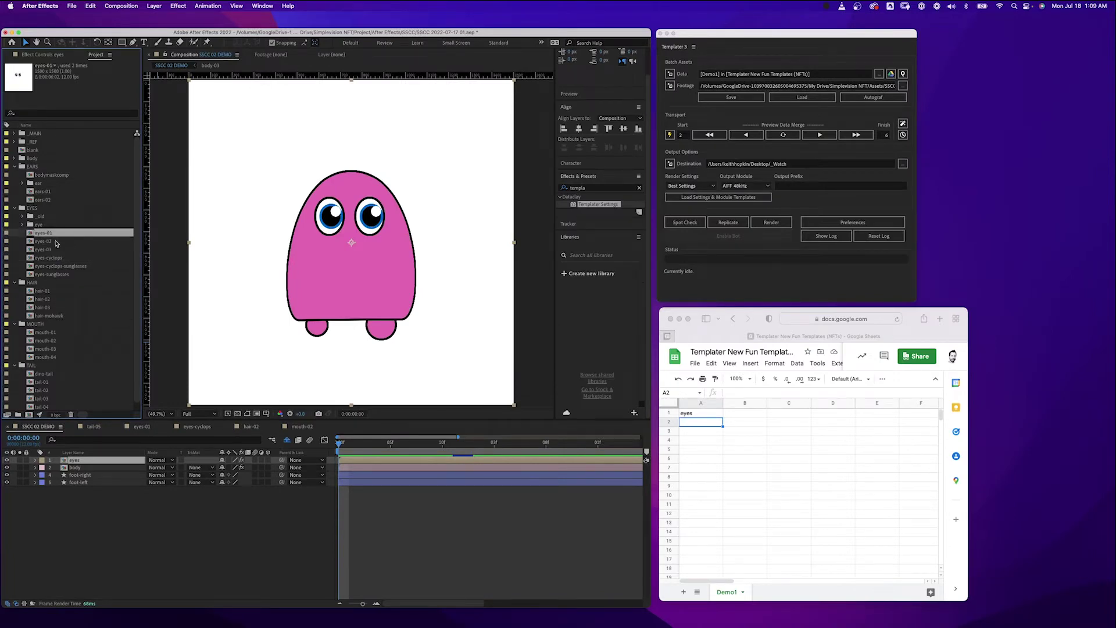
Enter {{eyes-01}}, {{eyes-02}} and {{eyes-03}} down the eyes column from A2
click(708, 420)
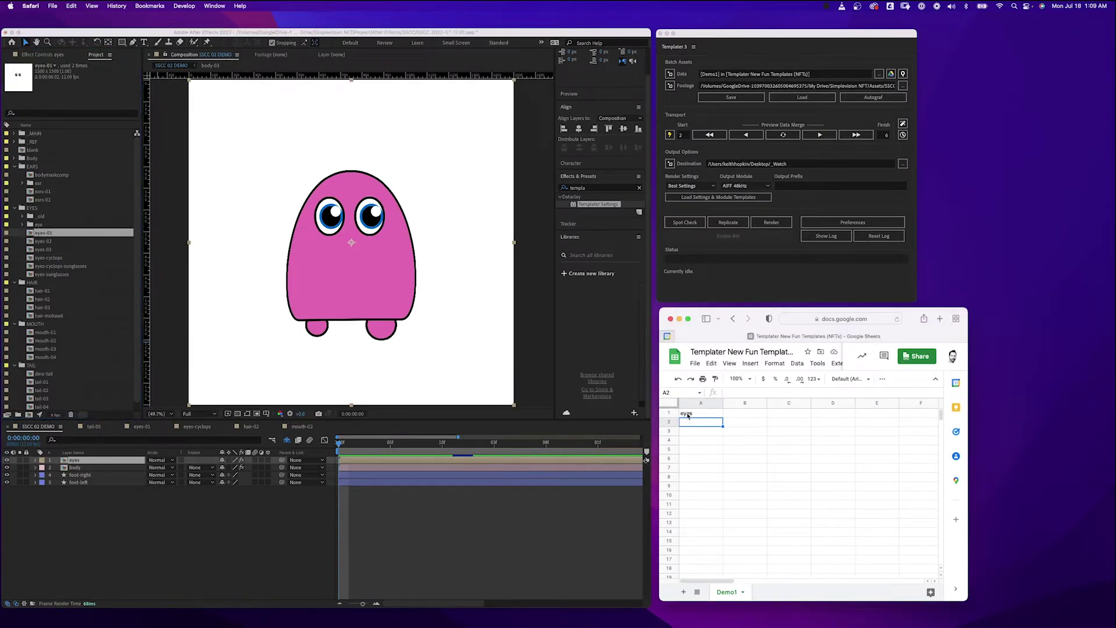
text({{eyes-01}})
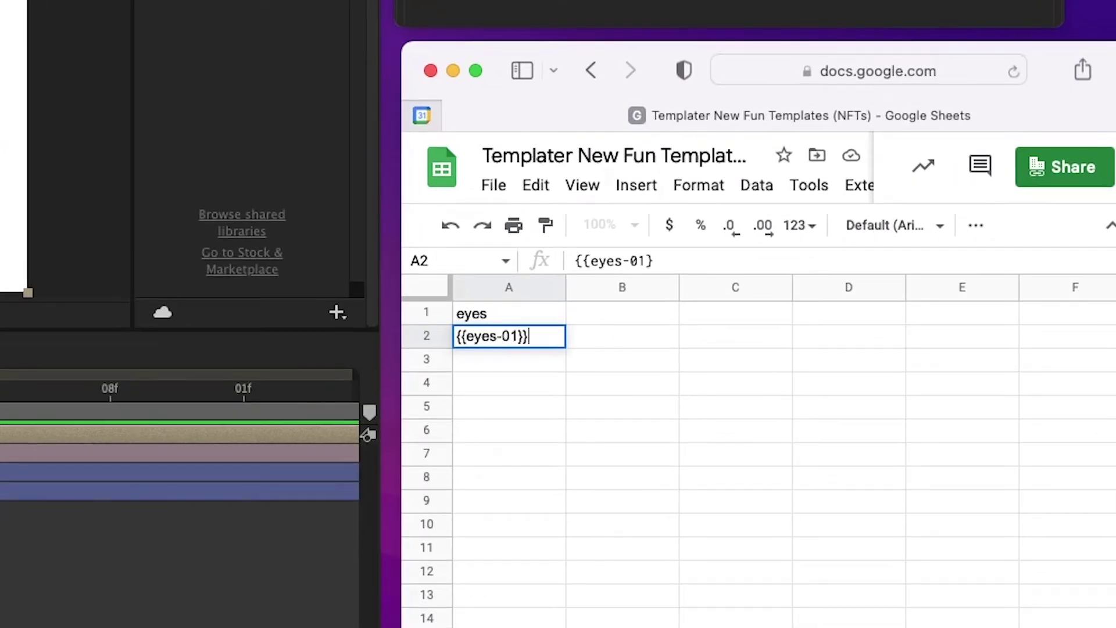
key(Return)
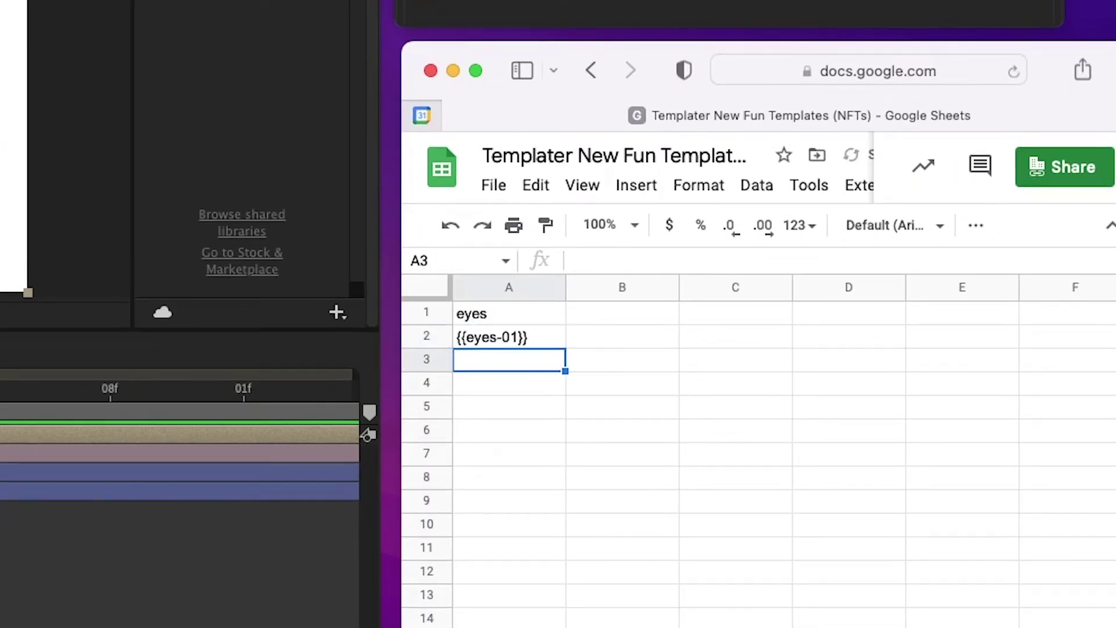
text({{eyes-)
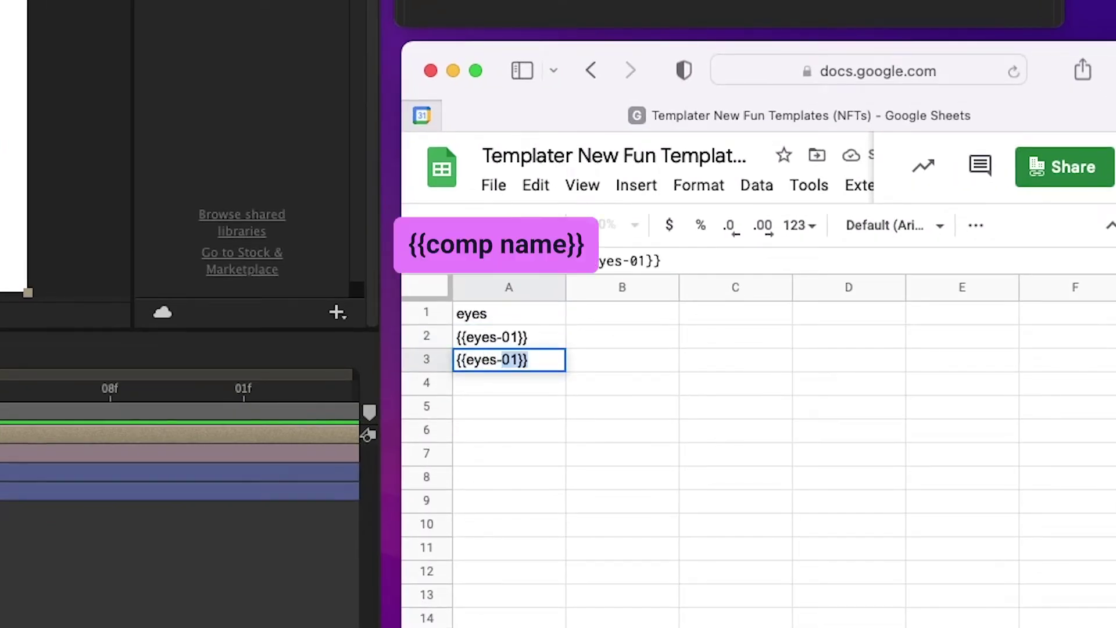
text(02}})
key(Return)
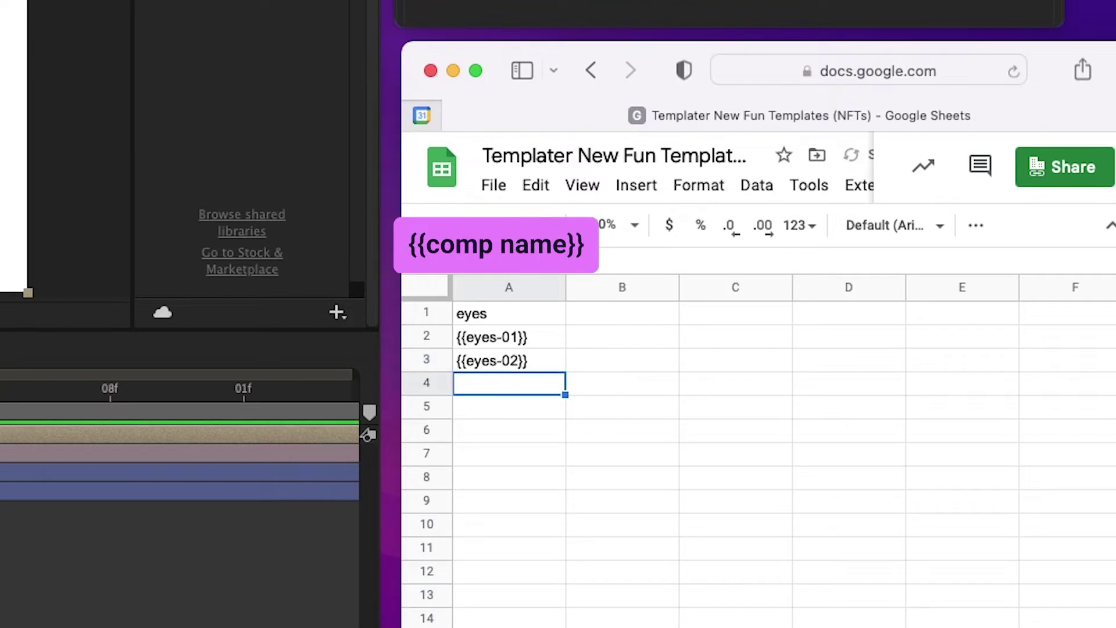
text({{eyes-)
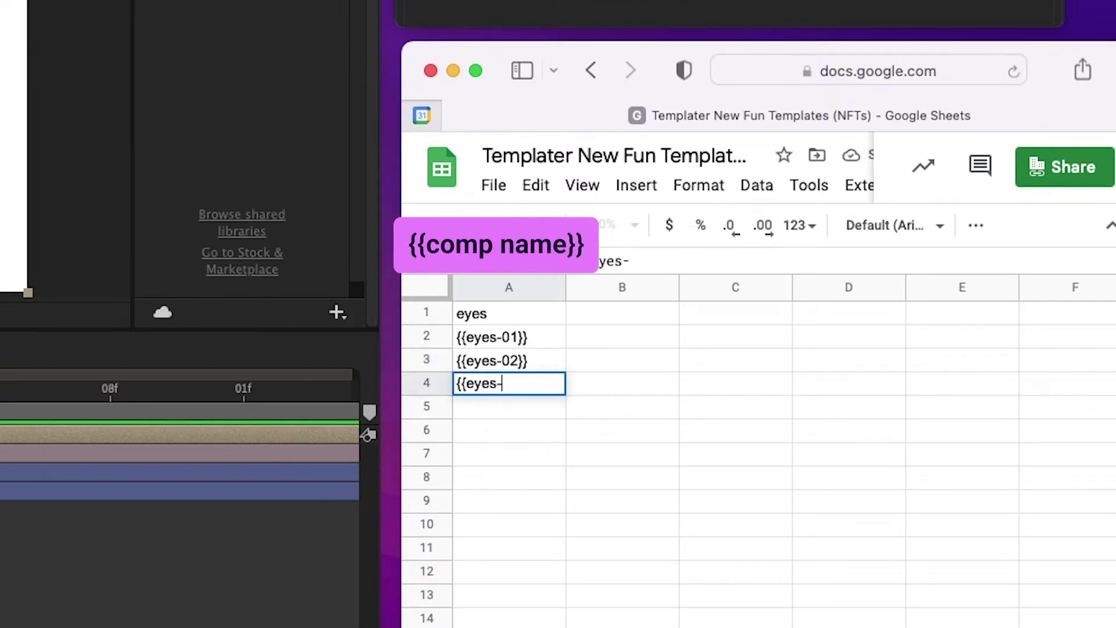
text(03}})
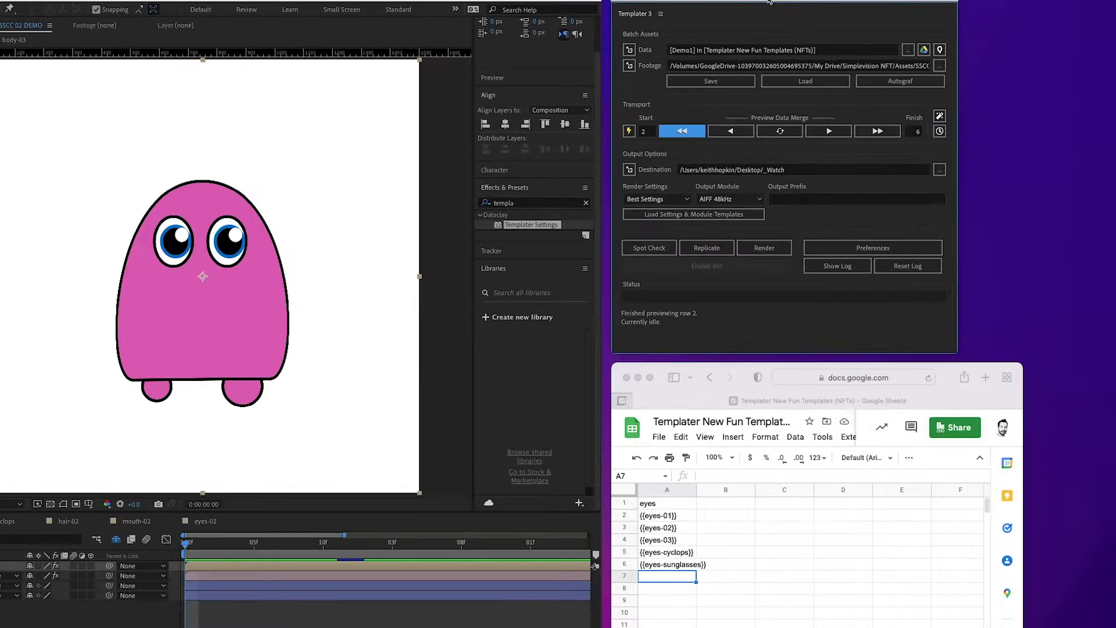
Set Templater's preview range to rows 2 through 6 and select the five eye entries
drag(769, 2, 769, 3)
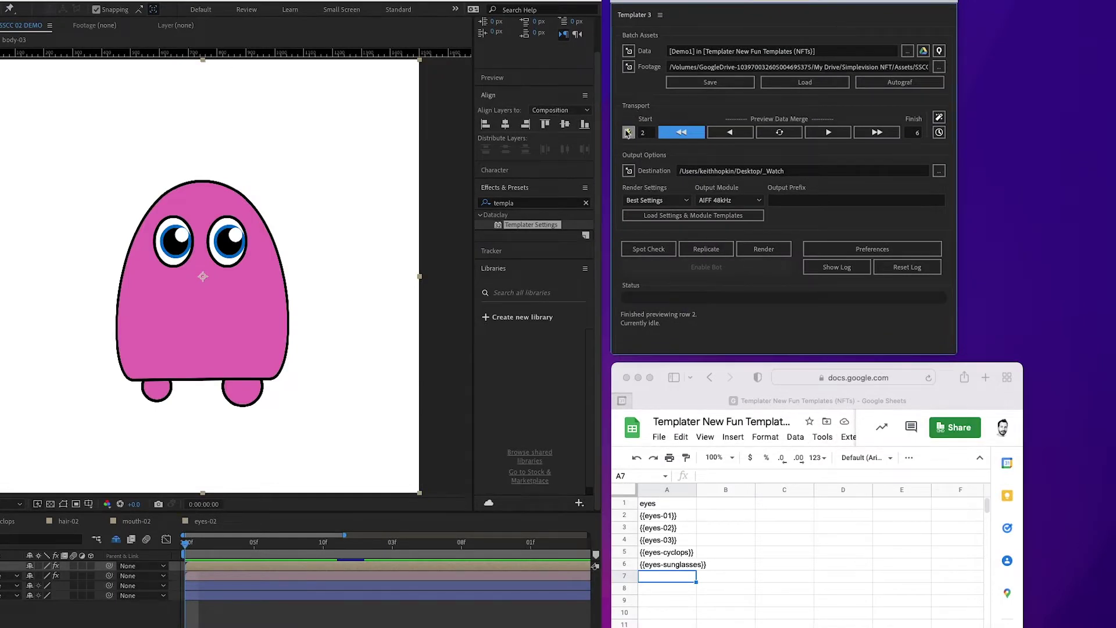
click(643, 133)
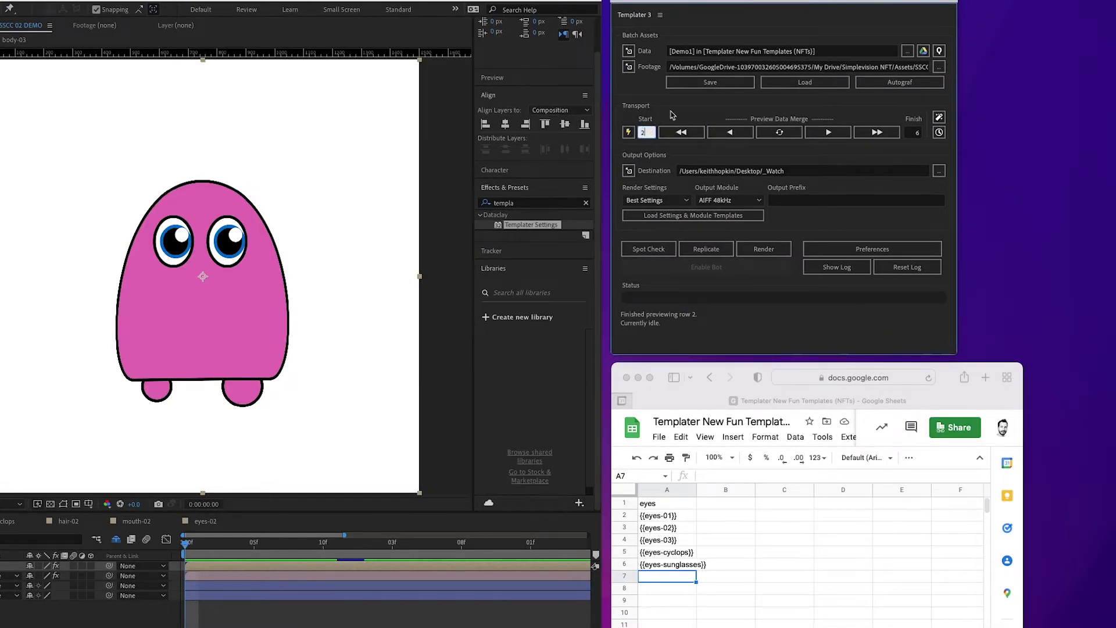
click(917, 133)
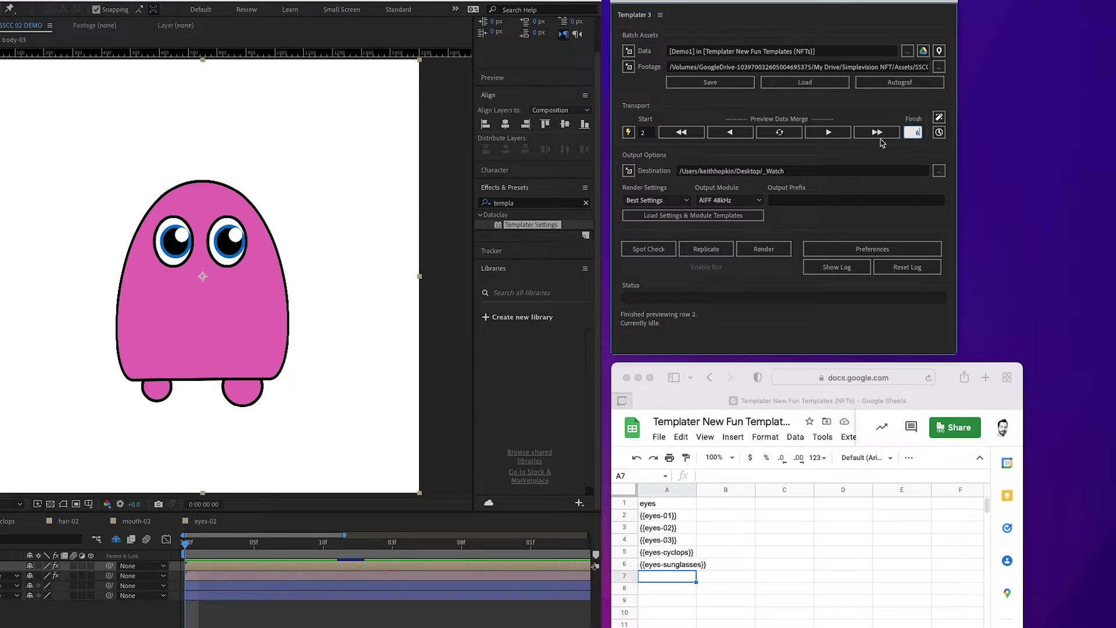
drag(657, 516, 674, 563)
click(725, 564)
Step the data-merge preview through each row, ending on the cyclops and sunglasses eyes
click(829, 133)
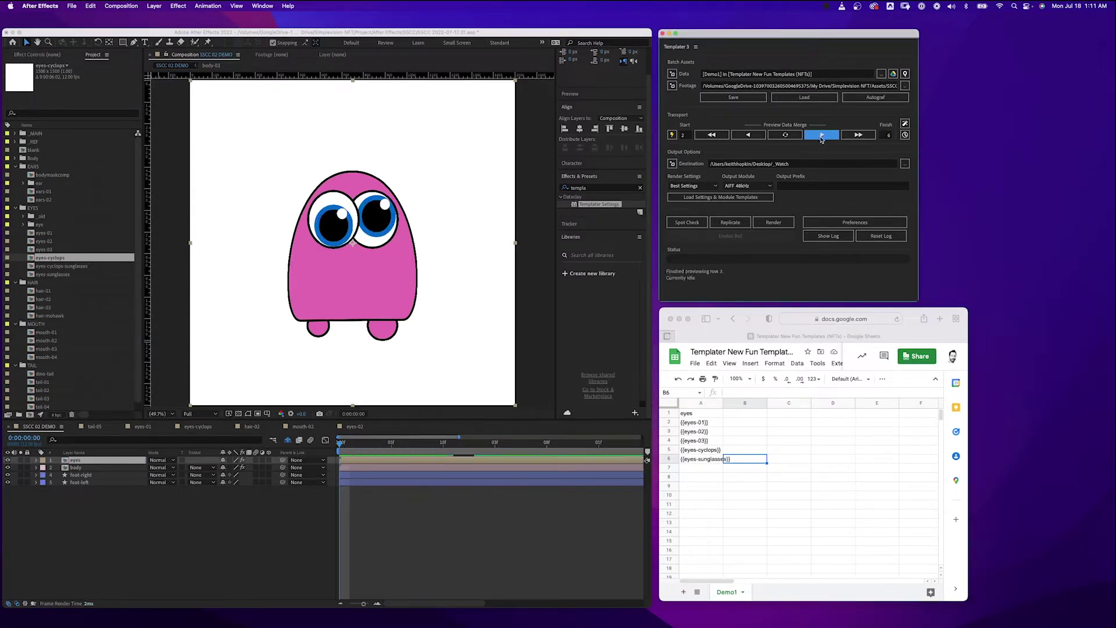
click(822, 136)
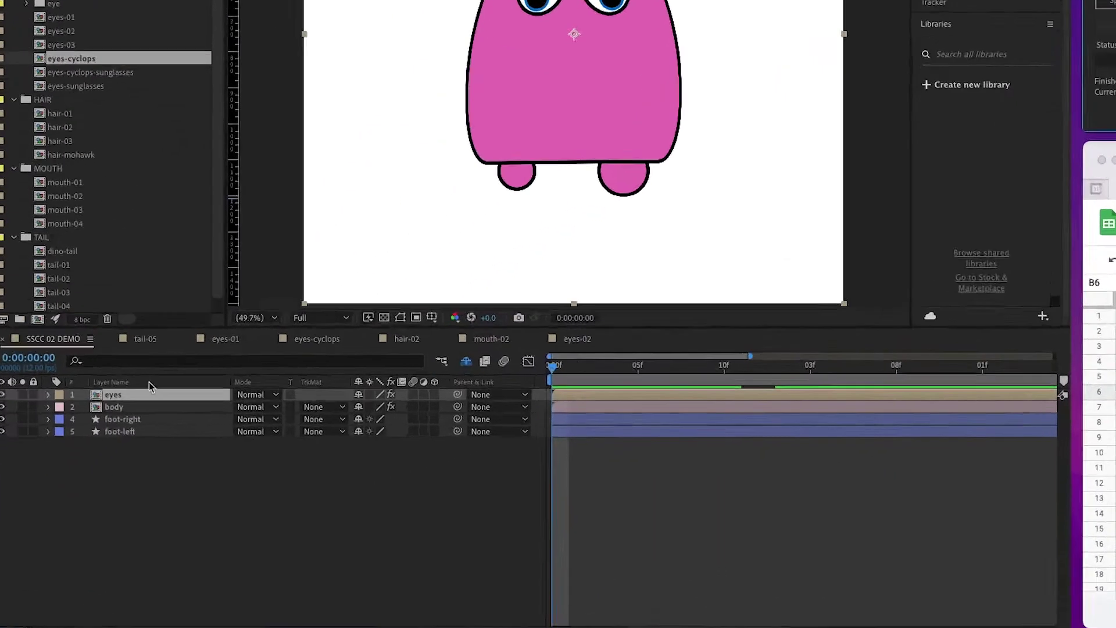
click(149, 382)
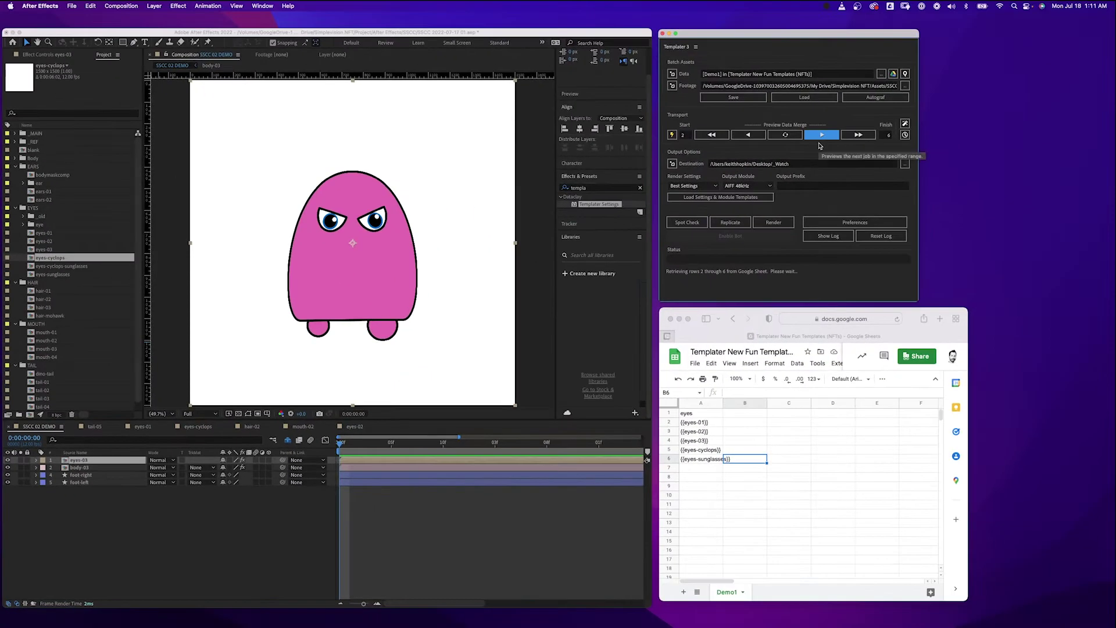
click(822, 137)
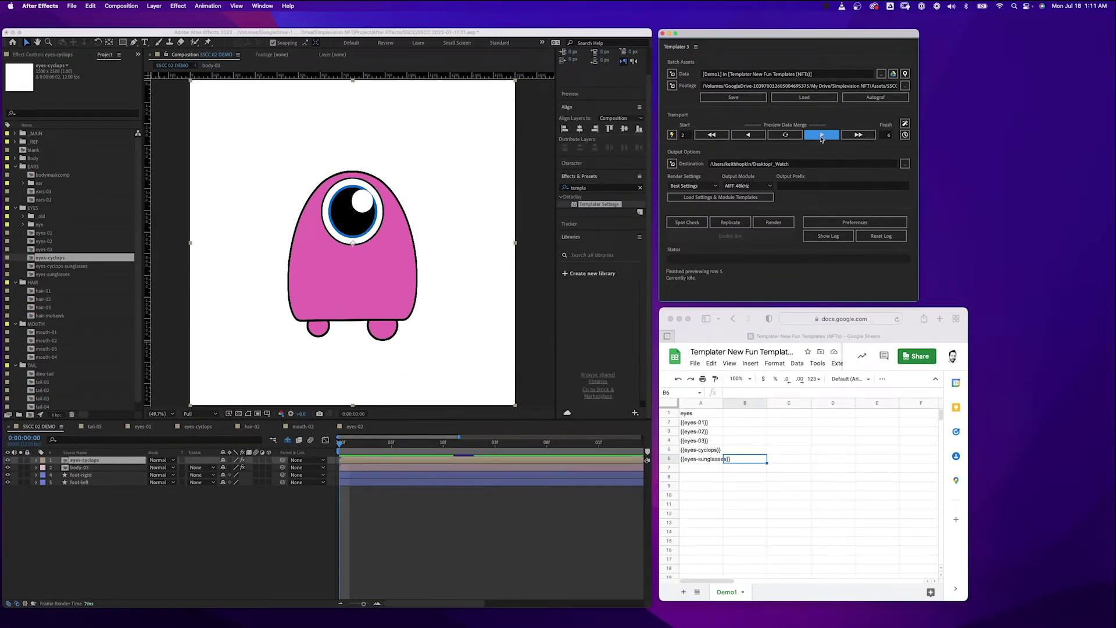
click(821, 136)
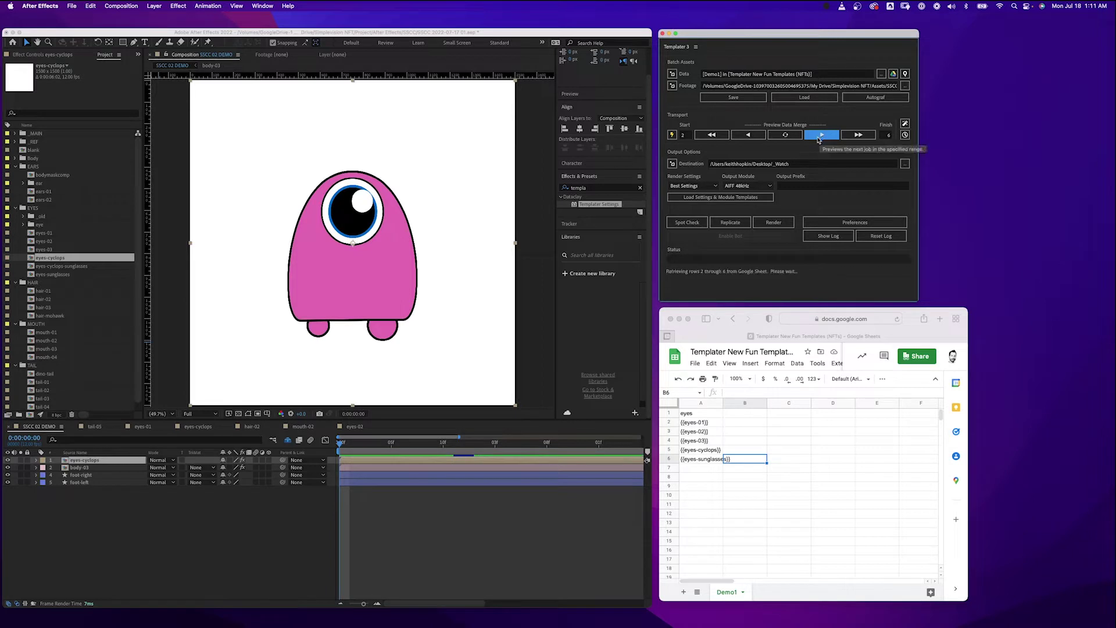
click(85, 453)
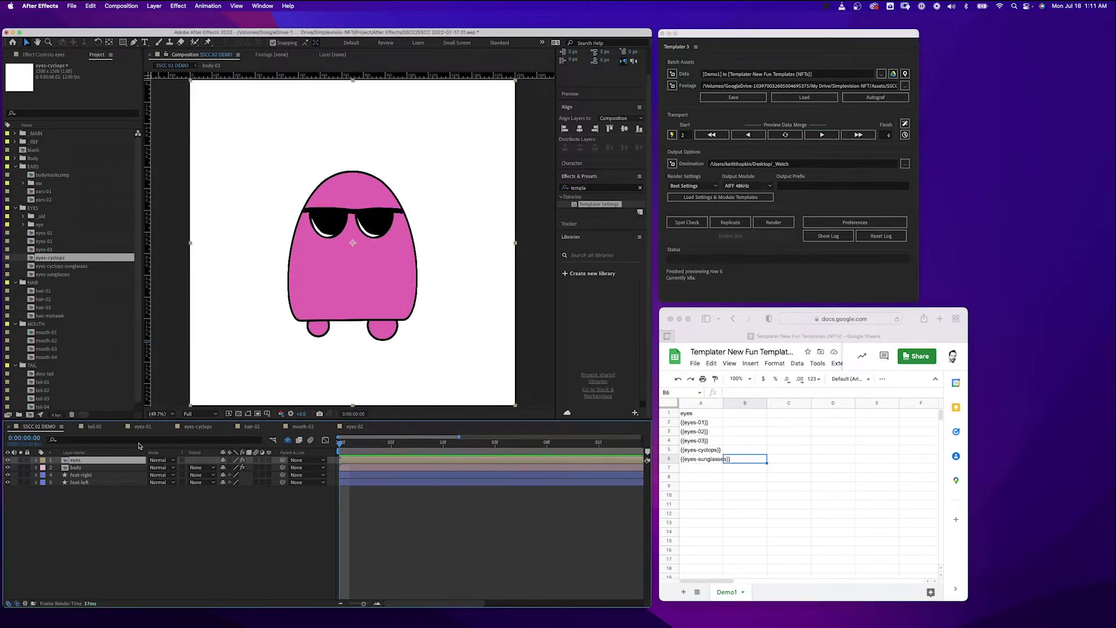
click(744, 430)
click(759, 414)
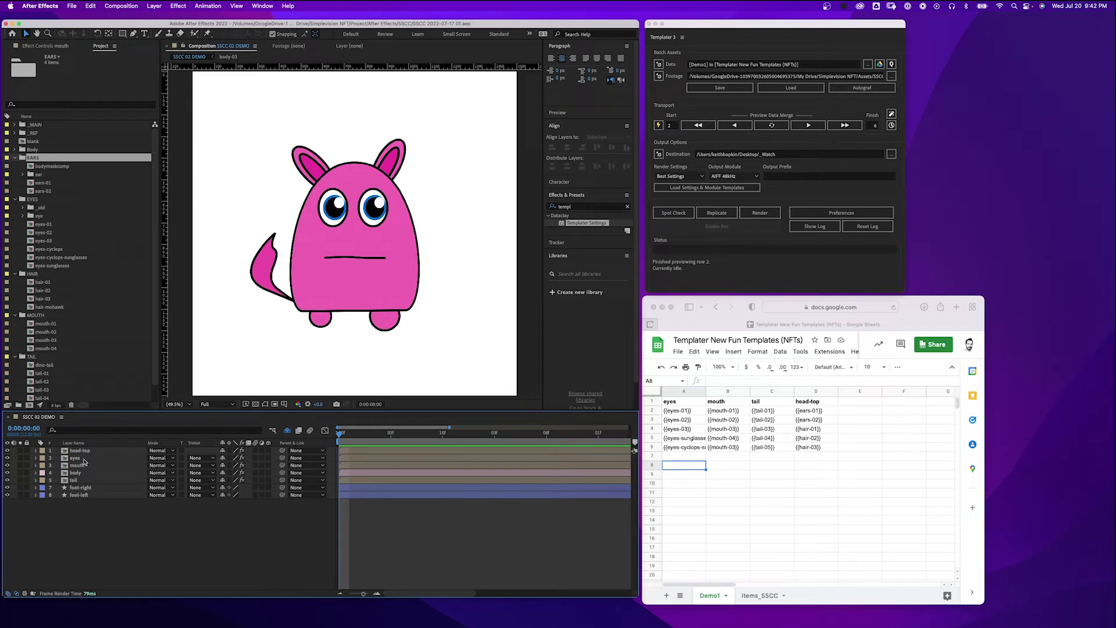
click(85, 458)
click(86, 465)
click(88, 480)
click(87, 451)
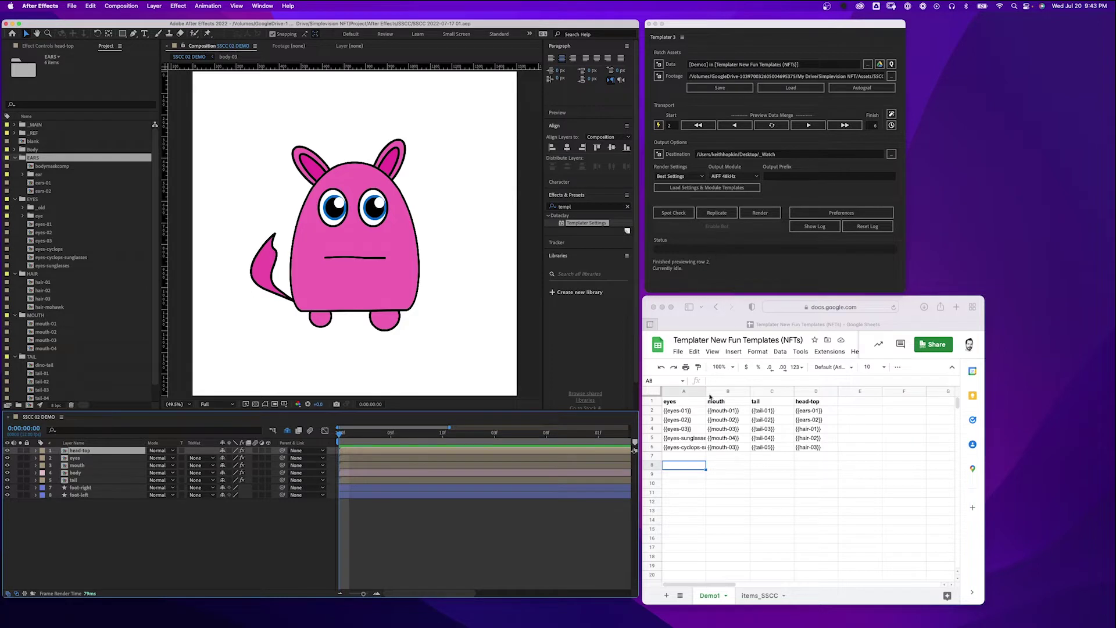
click(726, 411)
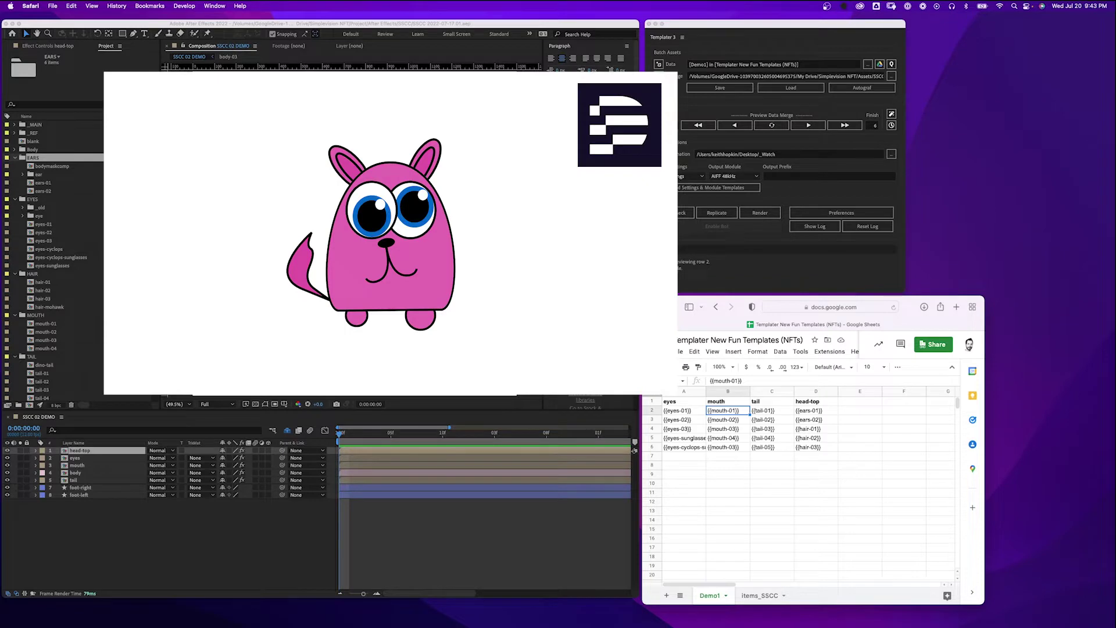
Enter {{off}} in mouth cell B2 and preview the creature with Templater
text({{)
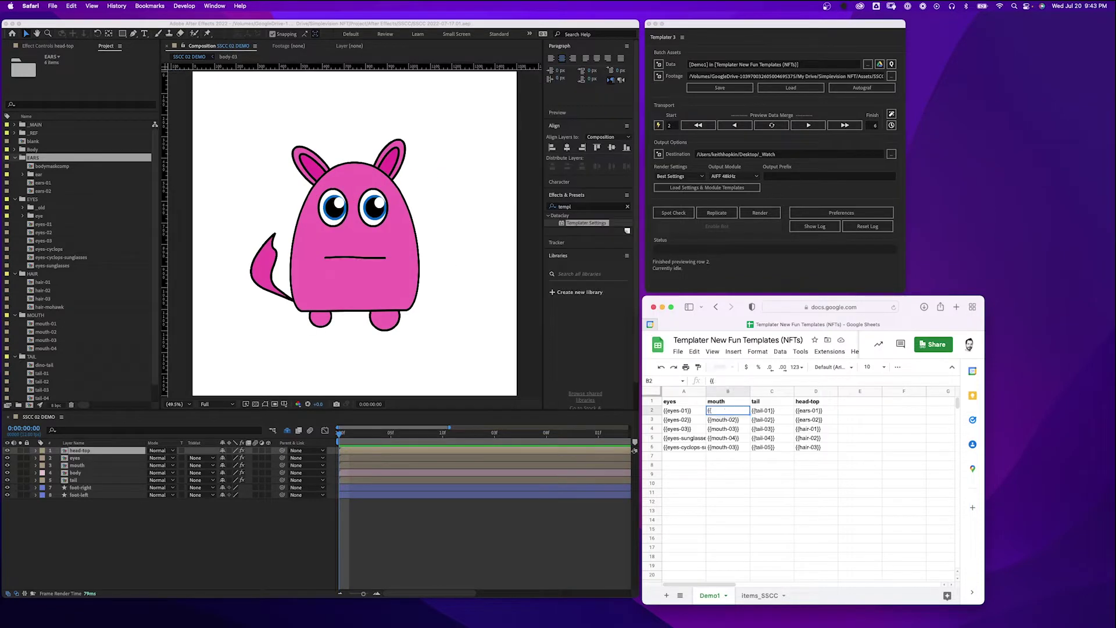
text(off}})
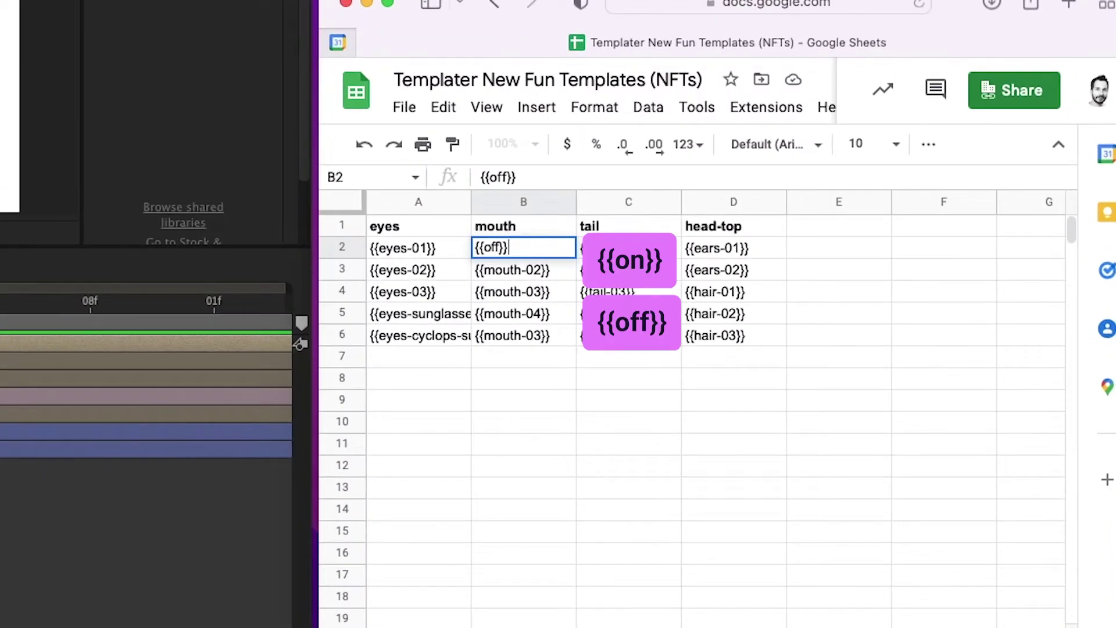
key(Return)
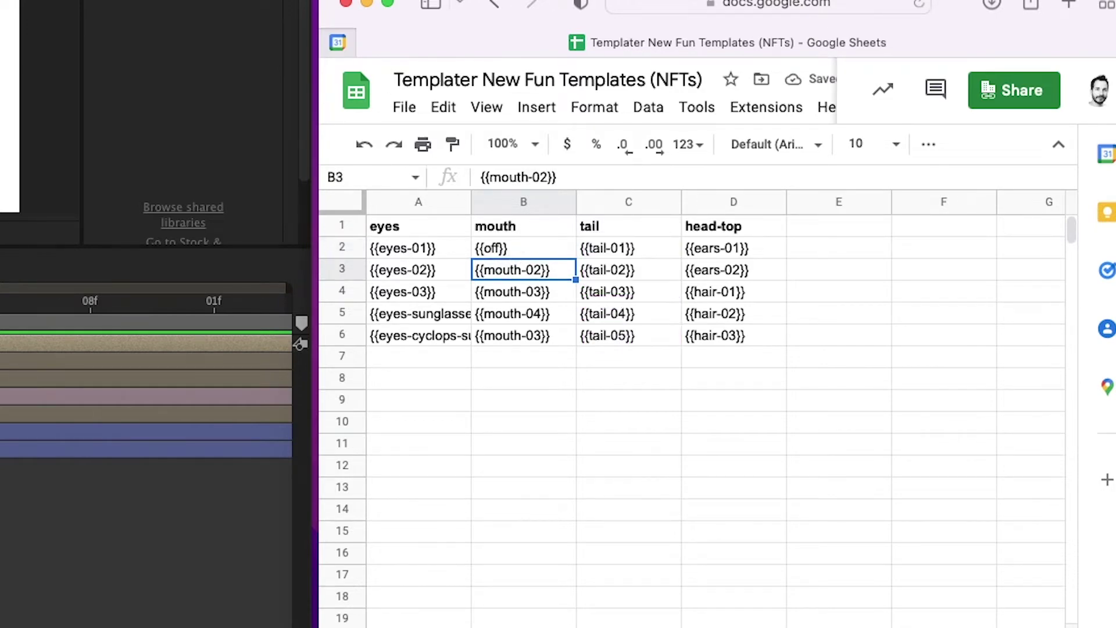
key(super+Tab)
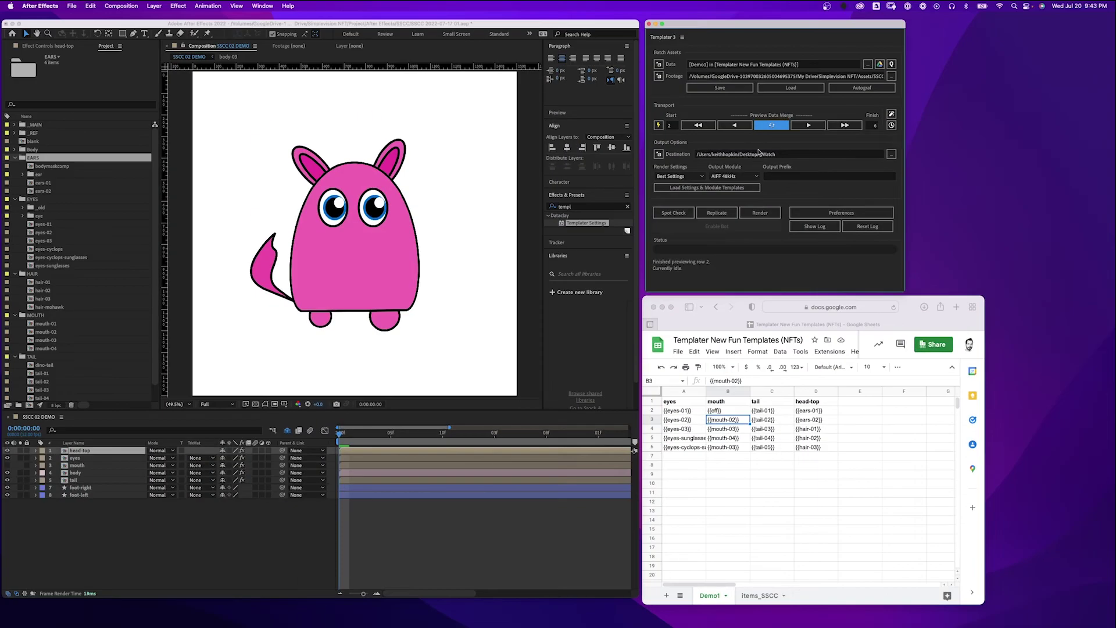
click(808, 126)
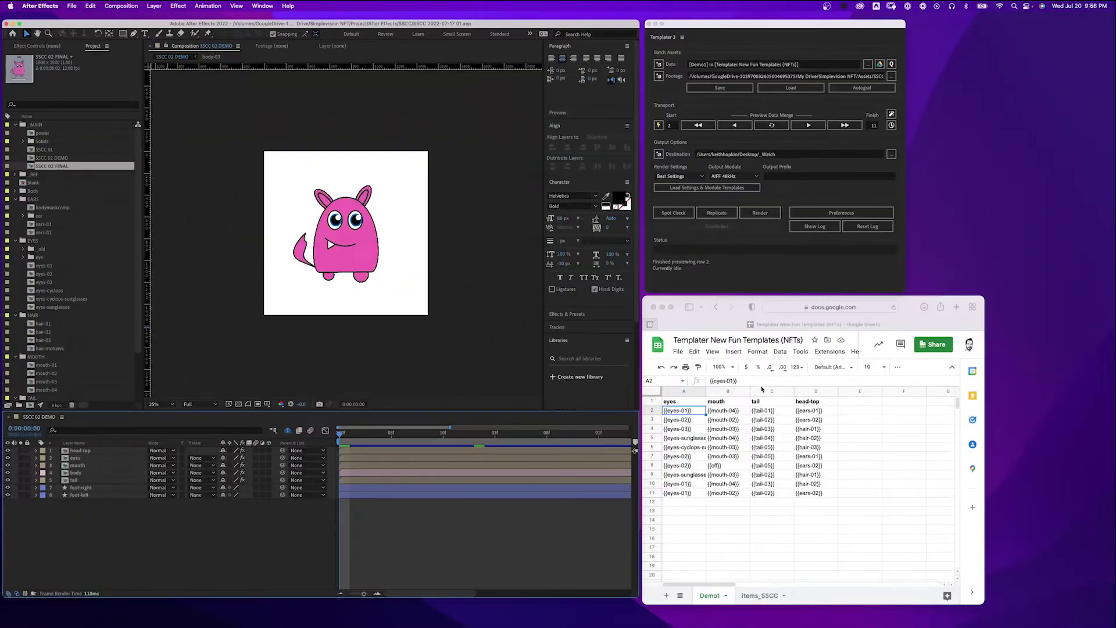
Advance Templater's data-merge preview row by row through rows 3, 4 and 5
drag(760, 20, 755, 19)
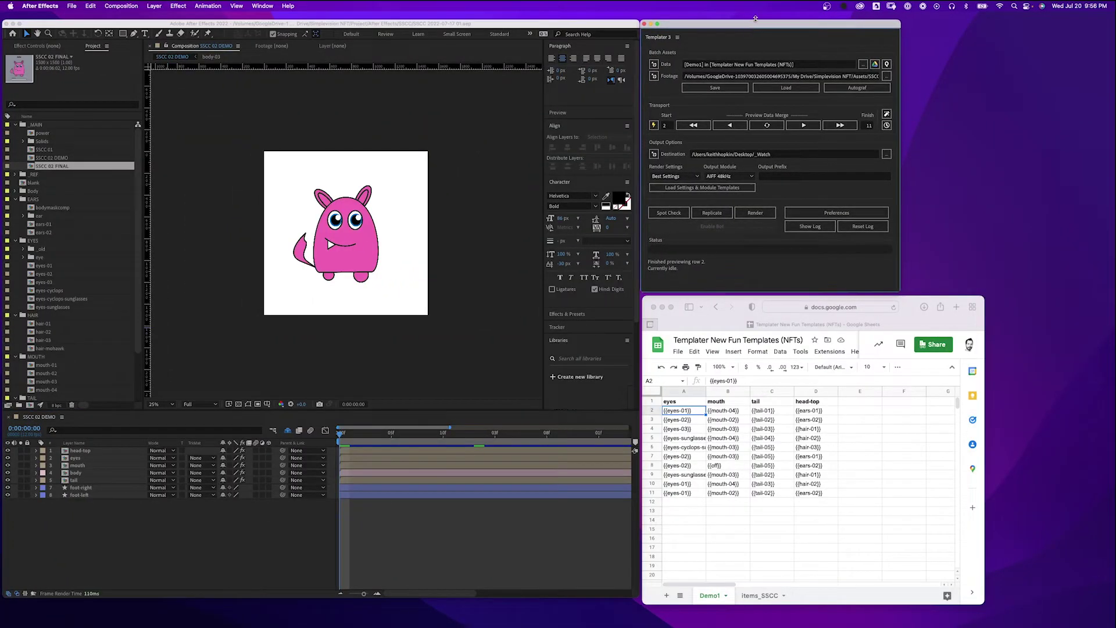
click(805, 125)
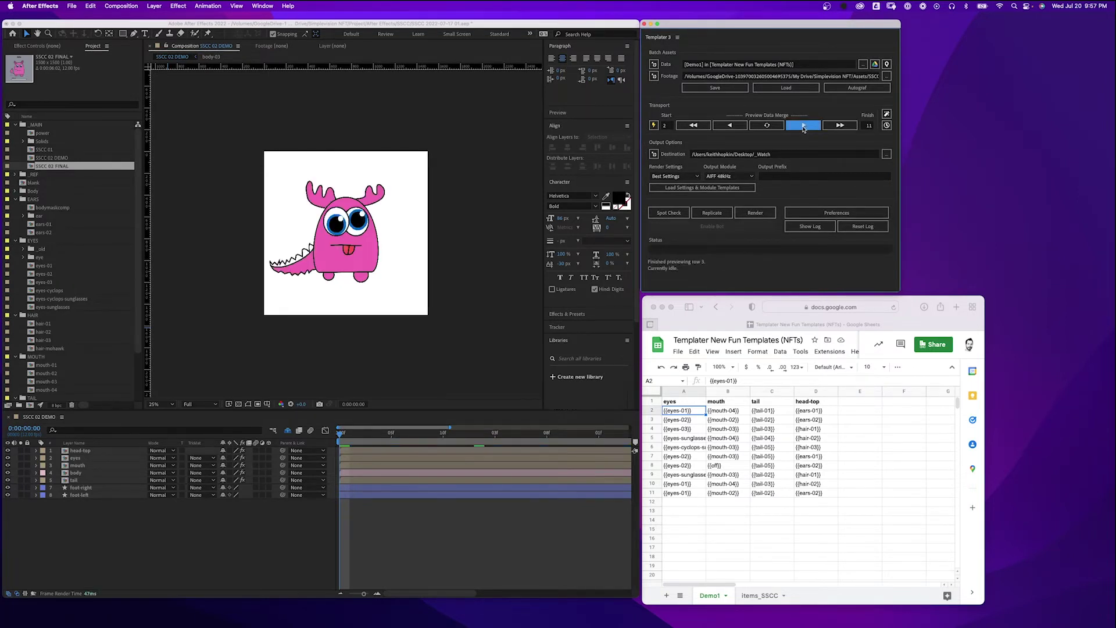
click(805, 126)
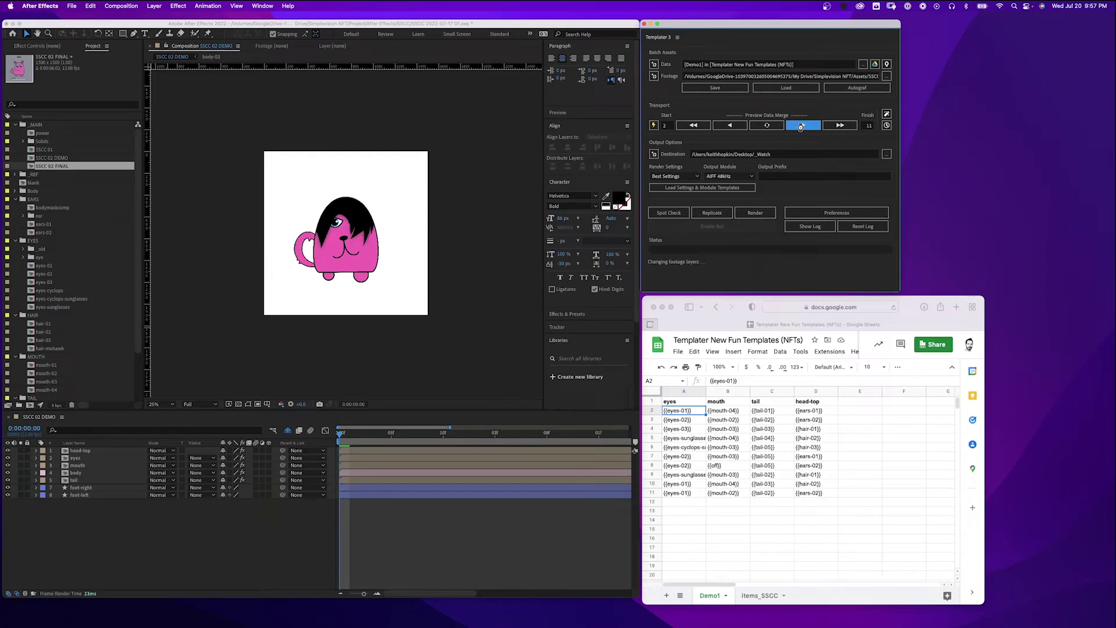
click(803, 126)
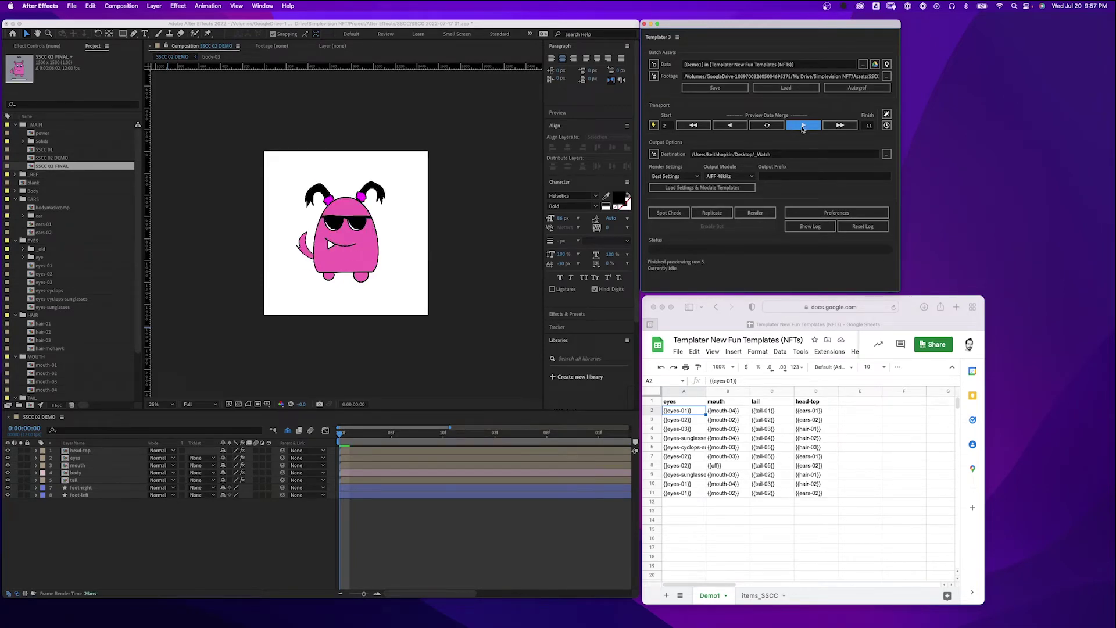
click(803, 126)
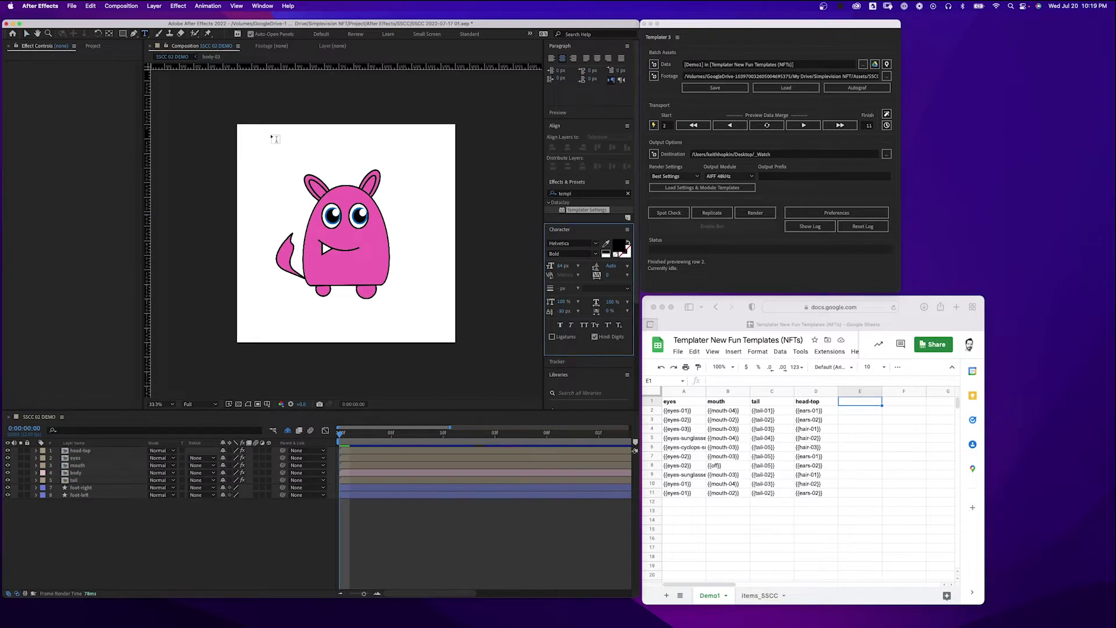
Add a 'Keith' text box at the top, enlarged to 119 px and centred horizontally
drag(272, 136, 405, 165)
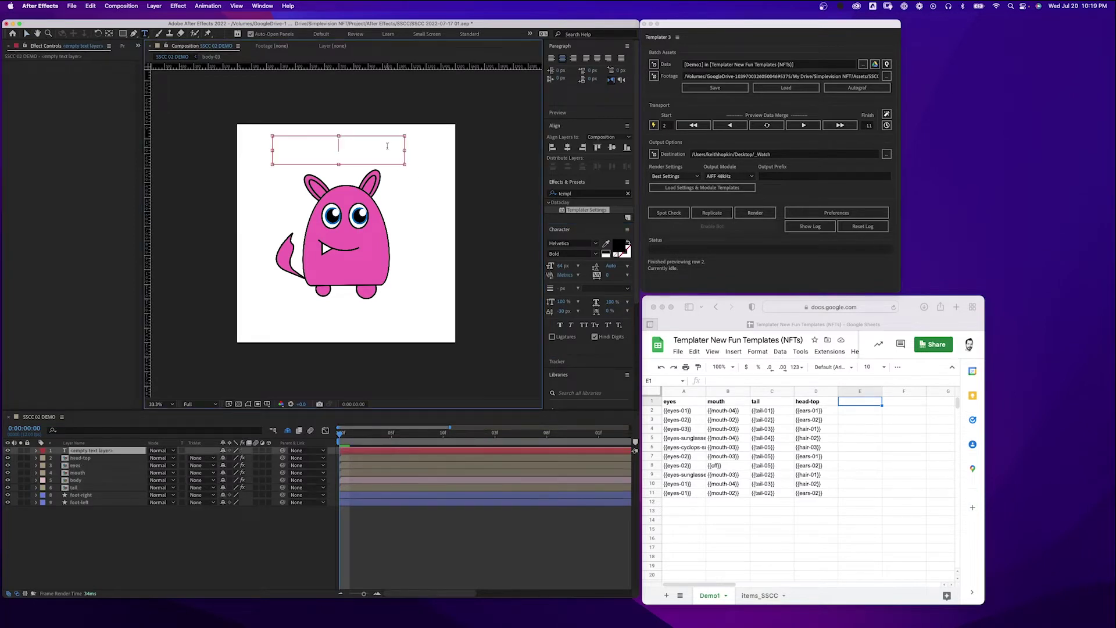
text(Keith)
key(super+a)
drag(561, 267, 596, 267)
click(568, 148)
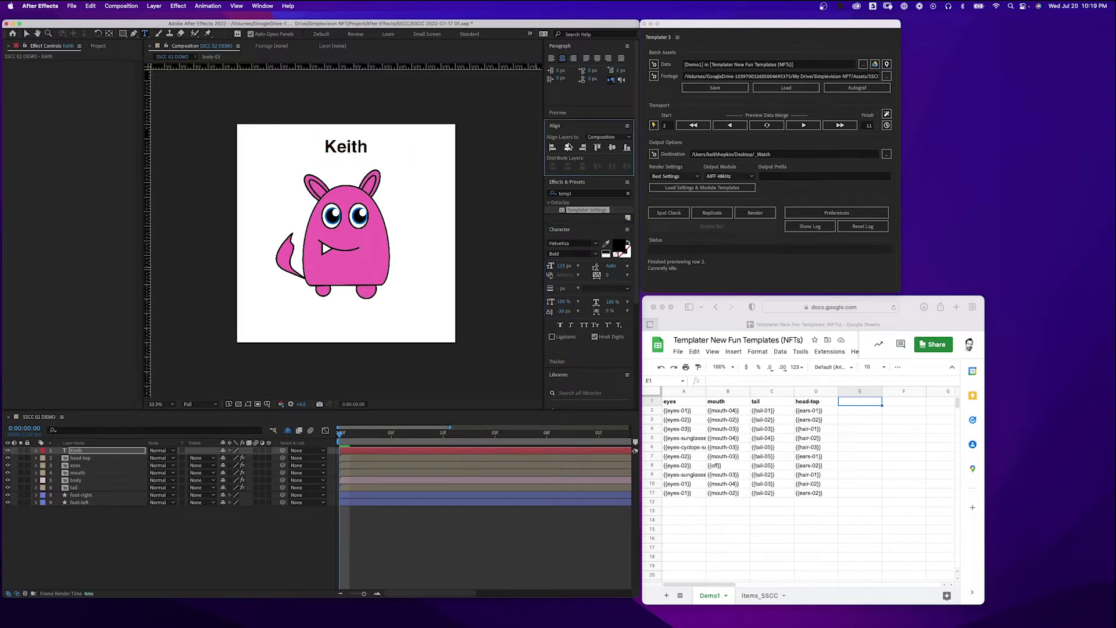
click(106, 540)
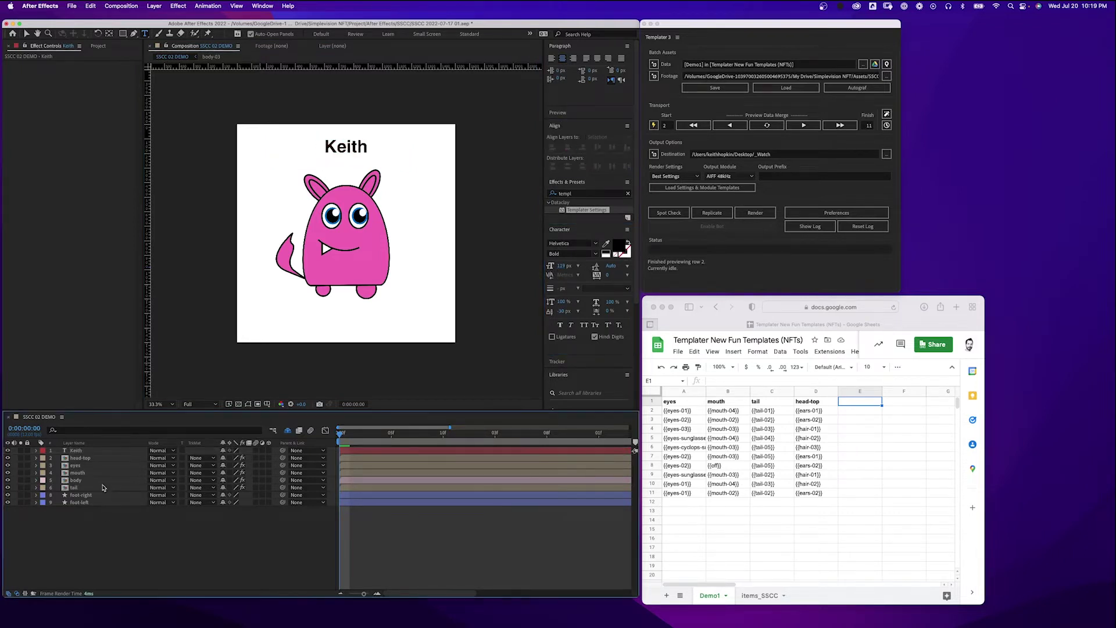
Apply Template Settings to the text layer and rename it 'name'
drag(587, 209, 77, 450)
key(Return)
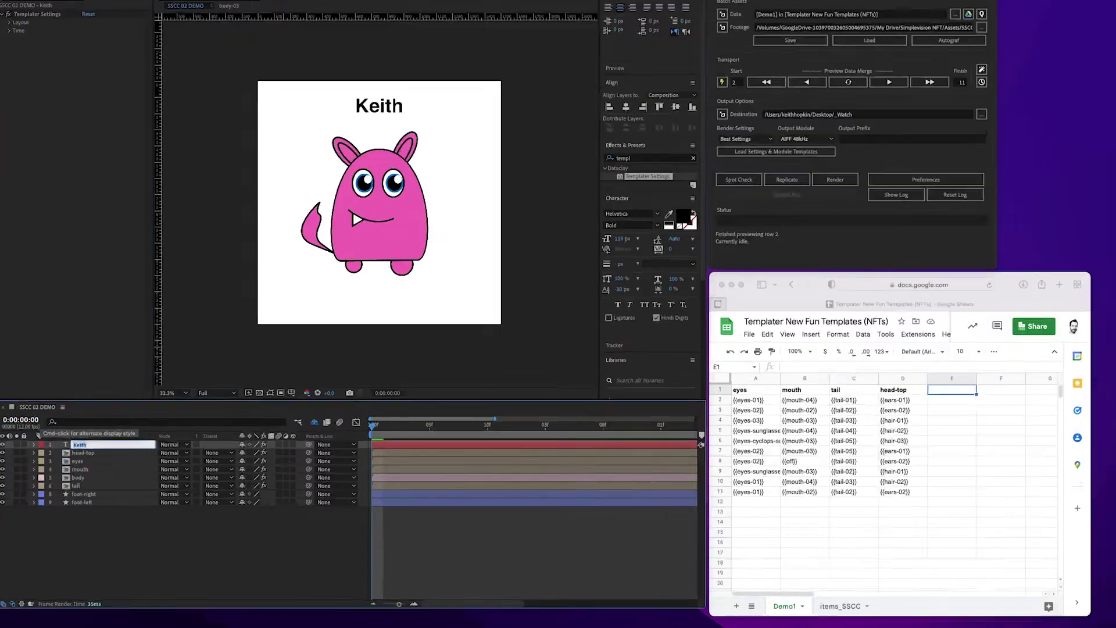
text(name)
key(Return)
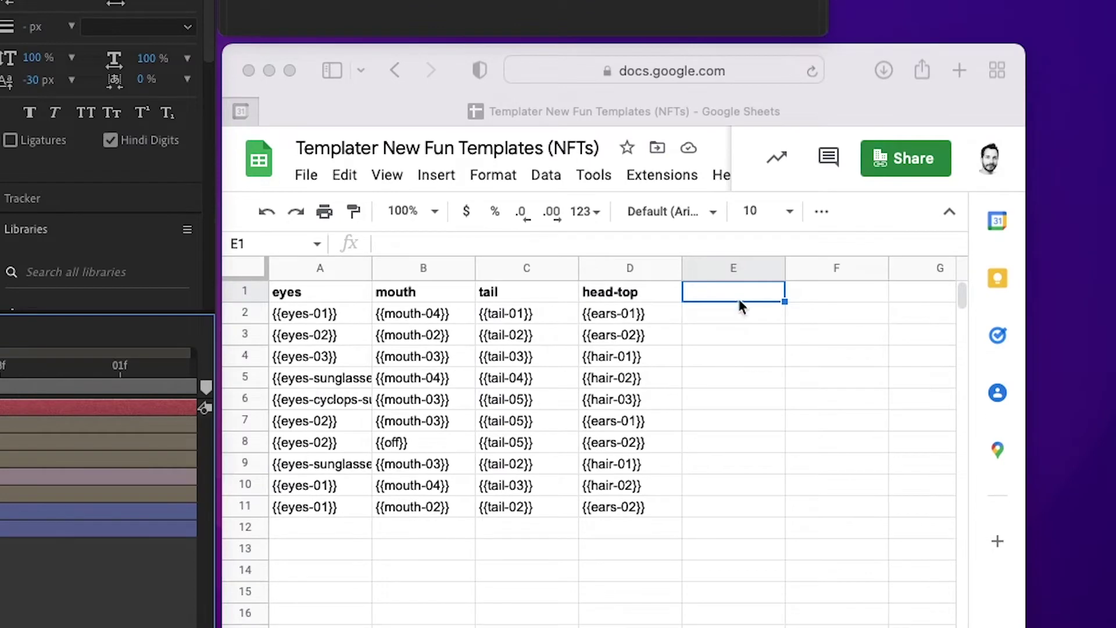
Add a 'name' header in cell E1 and preview forward to row 4
click(737, 295)
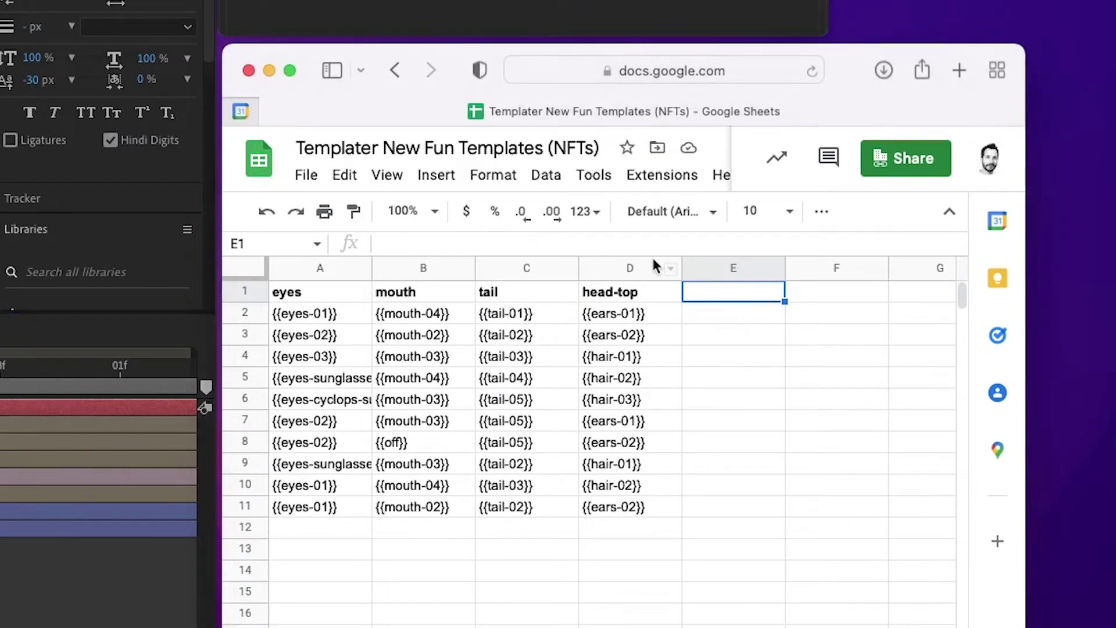
text(name)
key(Return)
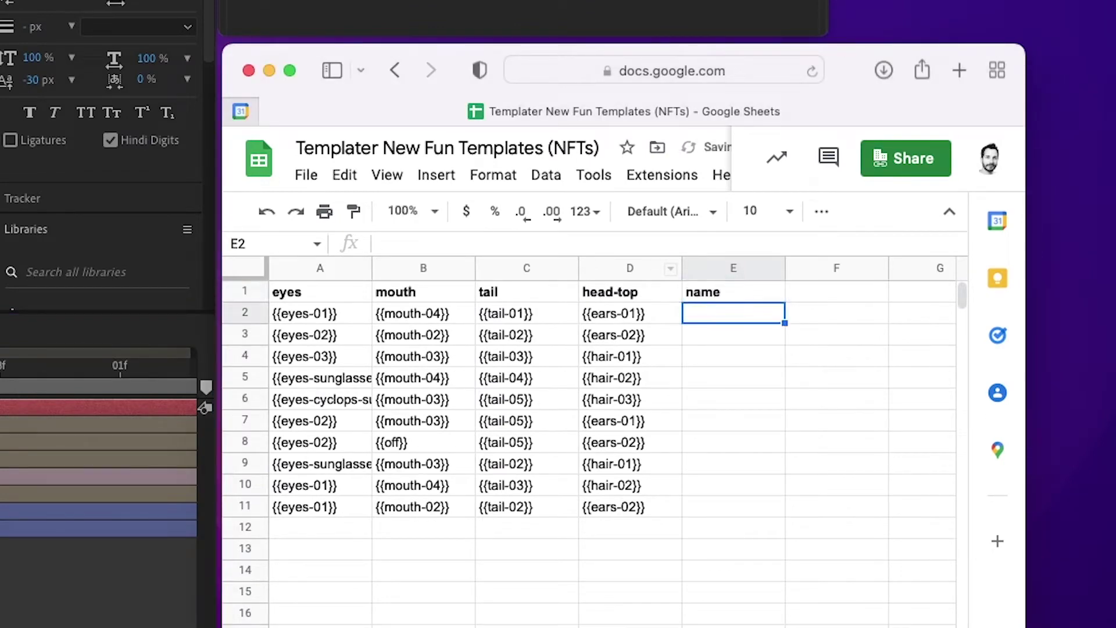
key(super+Tab)
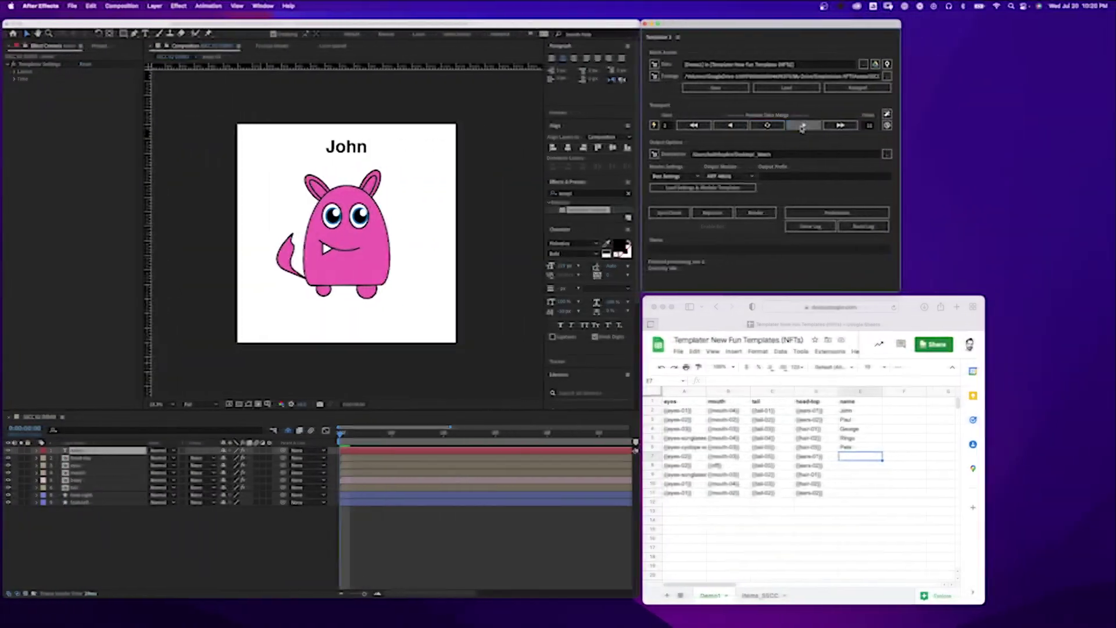
click(802, 126)
click(800, 126)
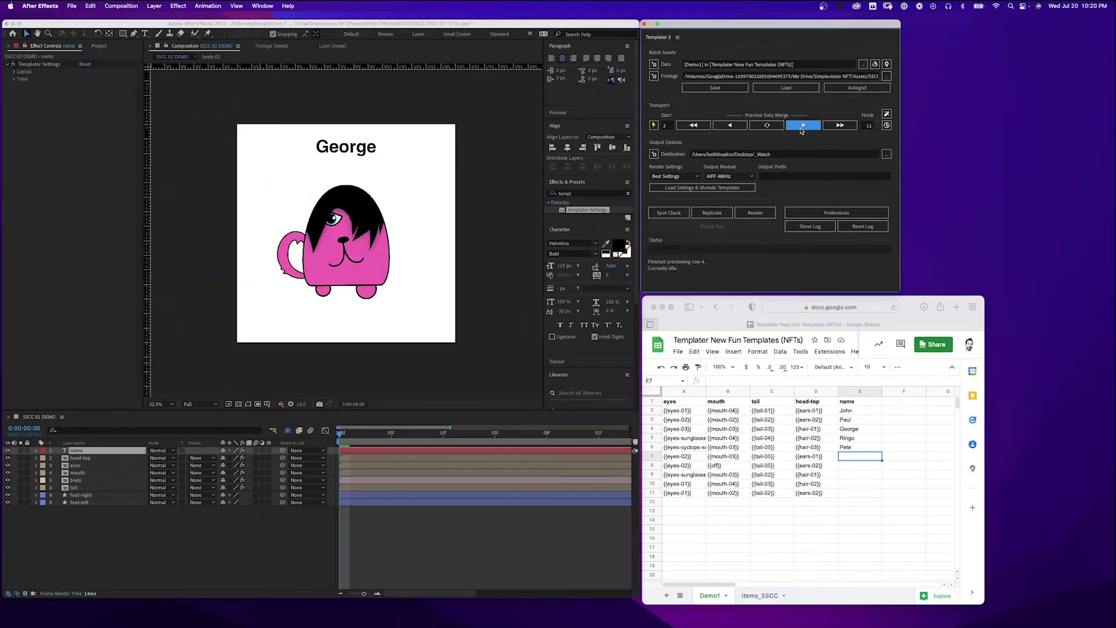
Advance the Templater preview to row 5
click(802, 127)
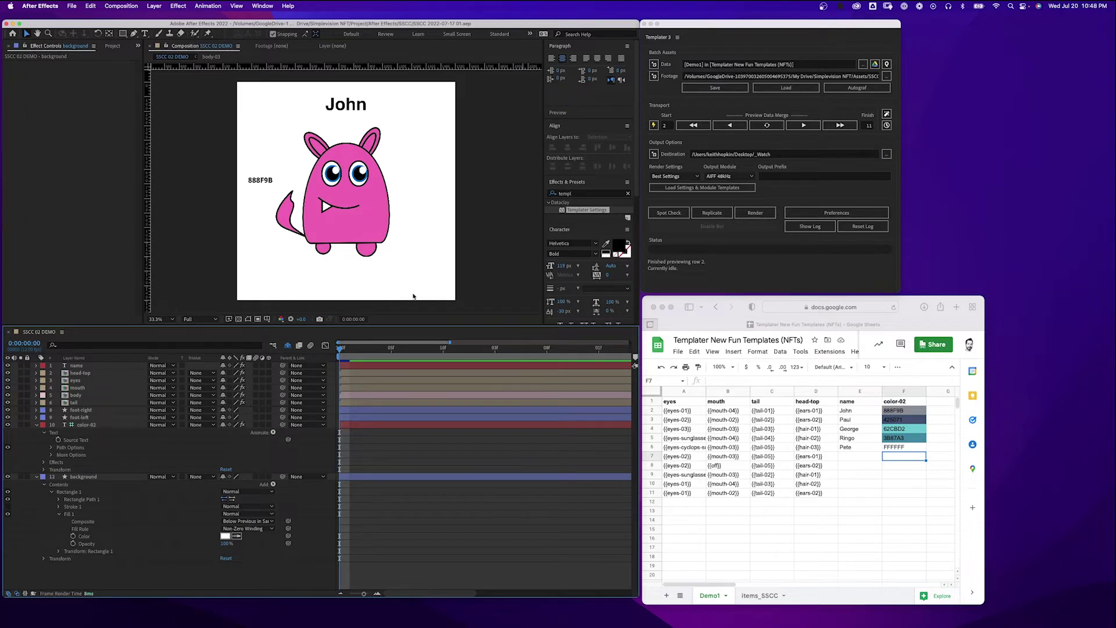
Format the color-02 column F in Google Sheets as plain text
click(104, 426)
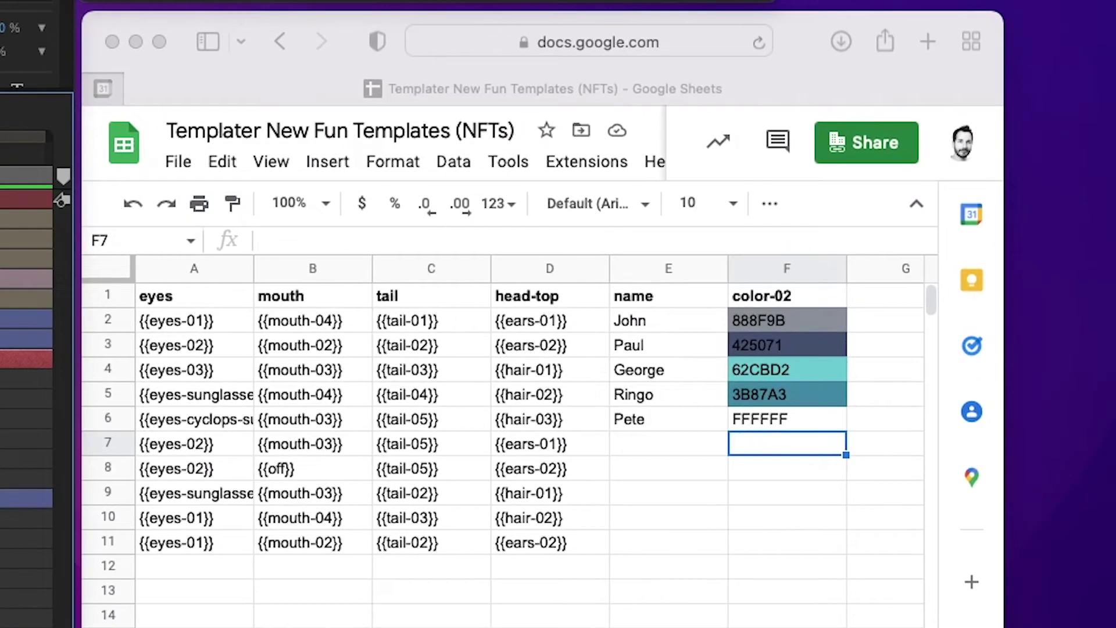
click(375, 181)
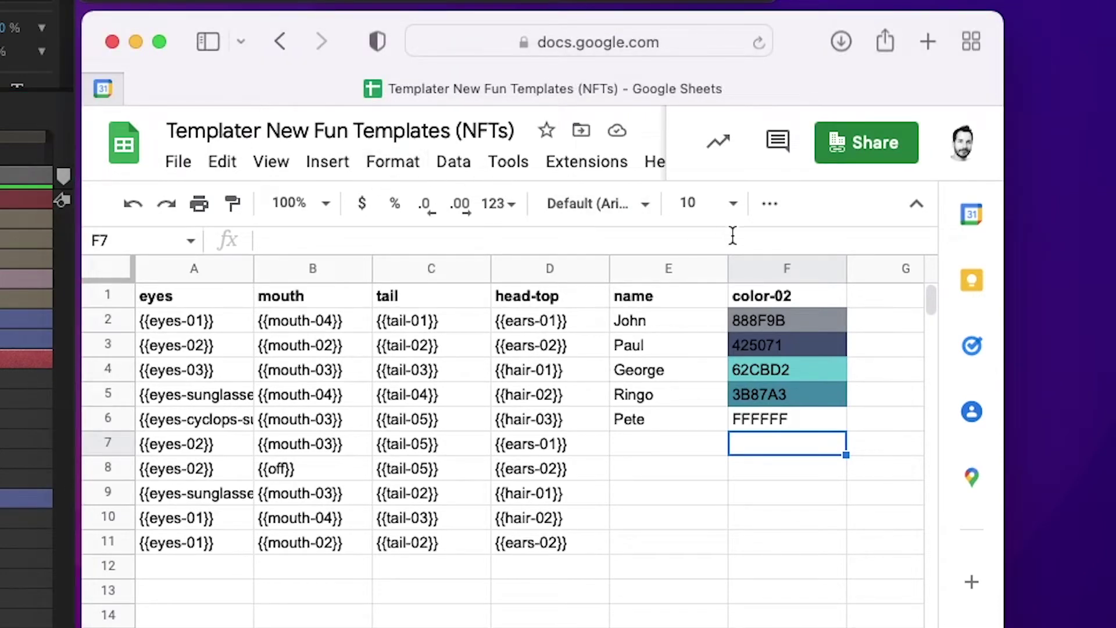
click(748, 268)
click(405, 174)
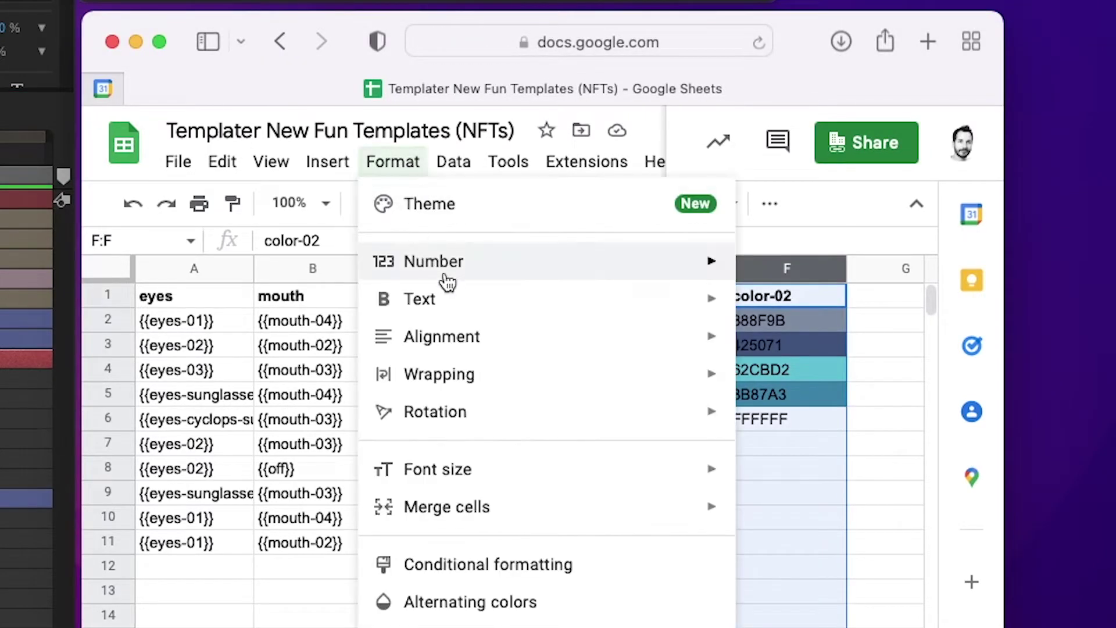
mouse_move(444, 268)
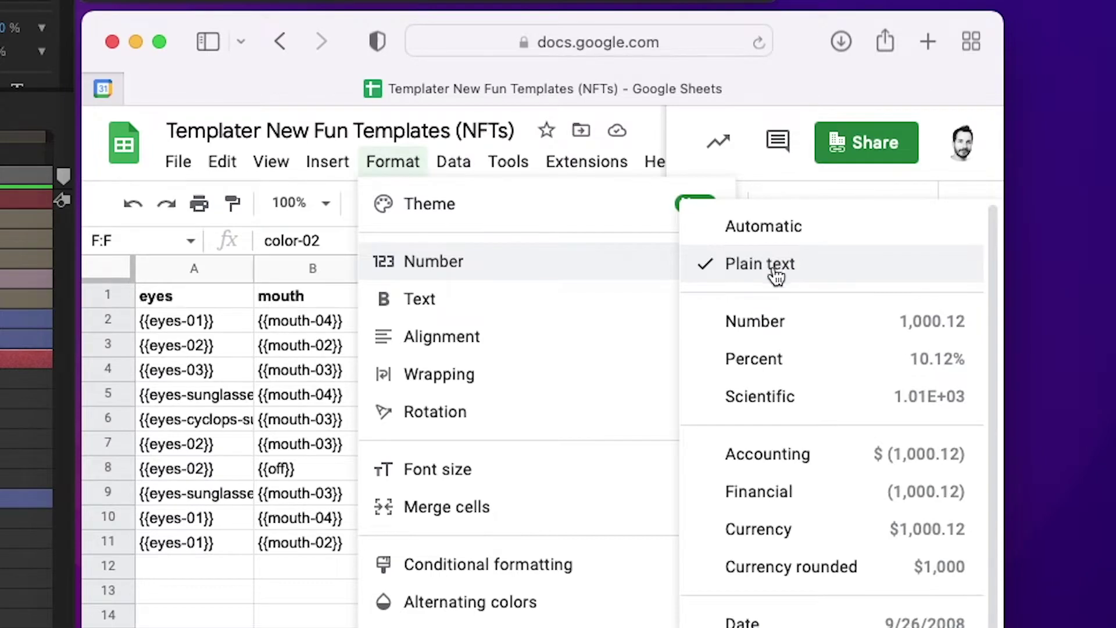
click(777, 272)
Refresh the Templater preview so it shows row 4's color-02 value 62CBD2
click(652, 402)
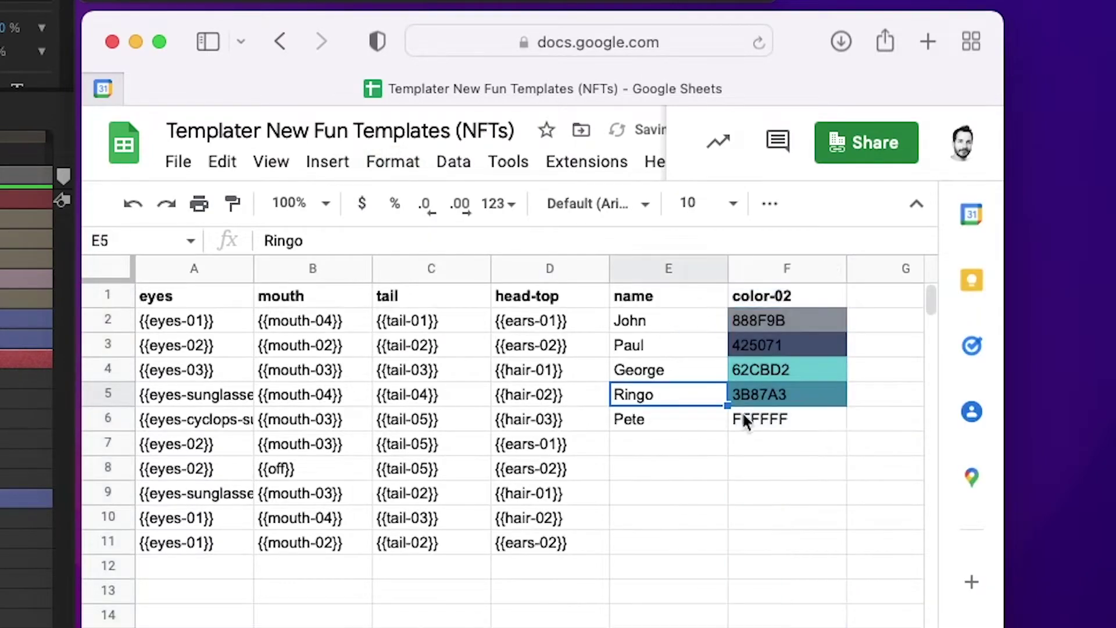
click(782, 444)
click(805, 126)
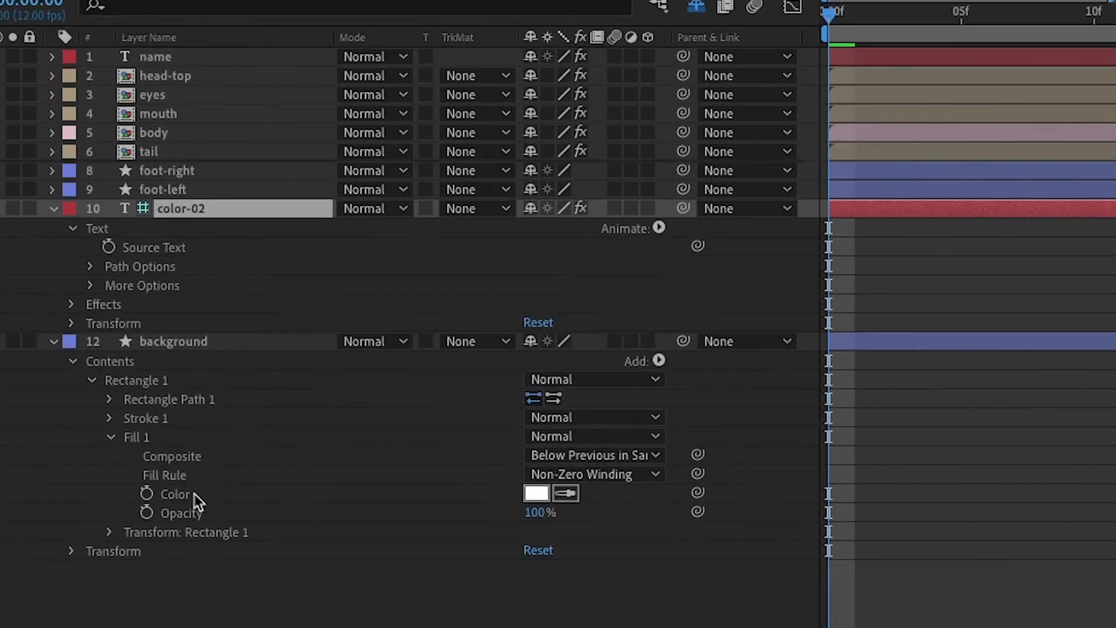
Drive the background Fill Color from the color-02 text with hexToRgb(""+temp+"")
click(195, 494)
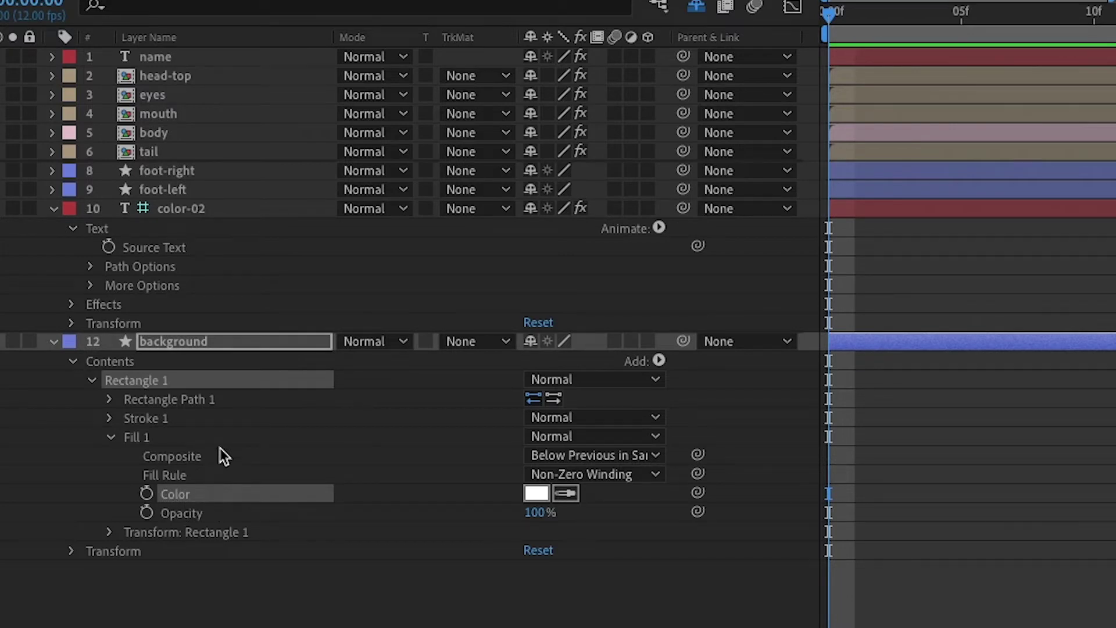
drag(698, 493, 159, 250)
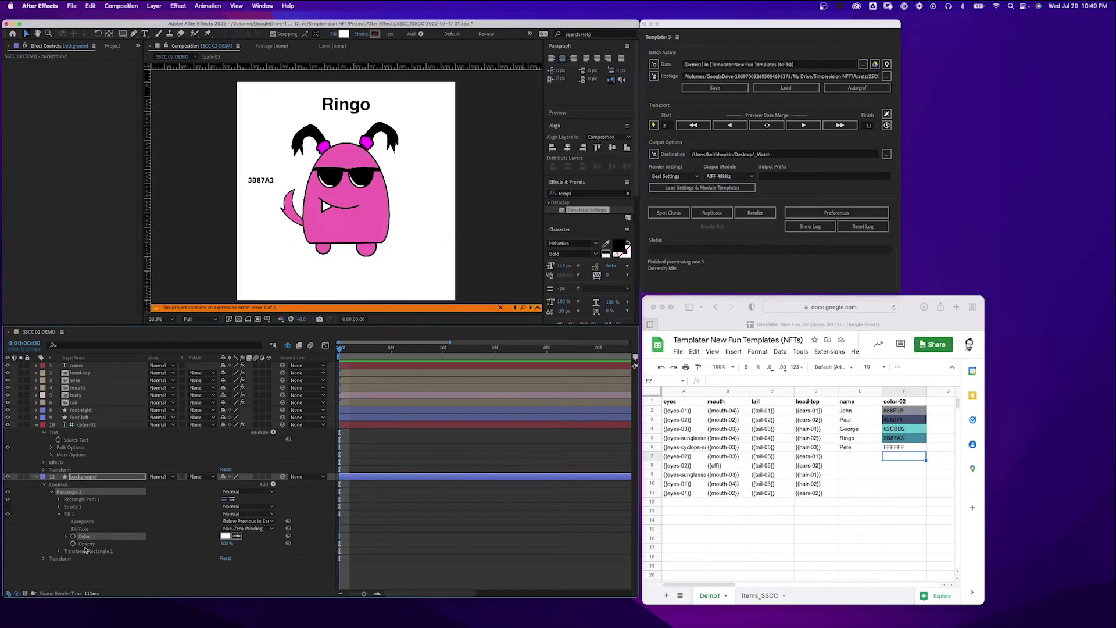
click(66, 536)
click(365, 555)
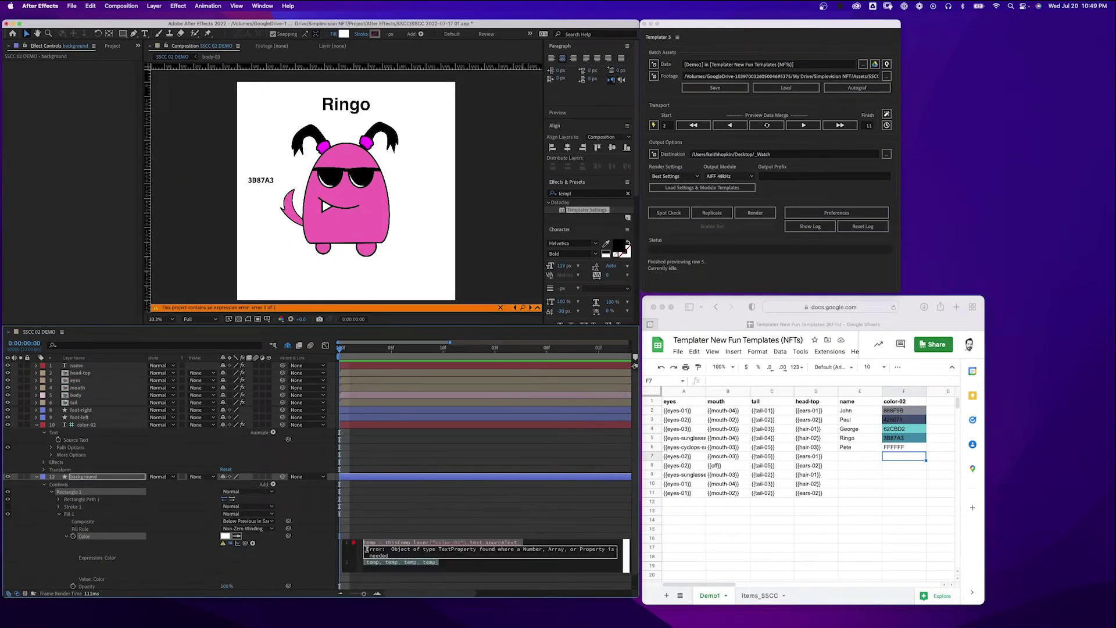
drag(439, 563, 366, 562)
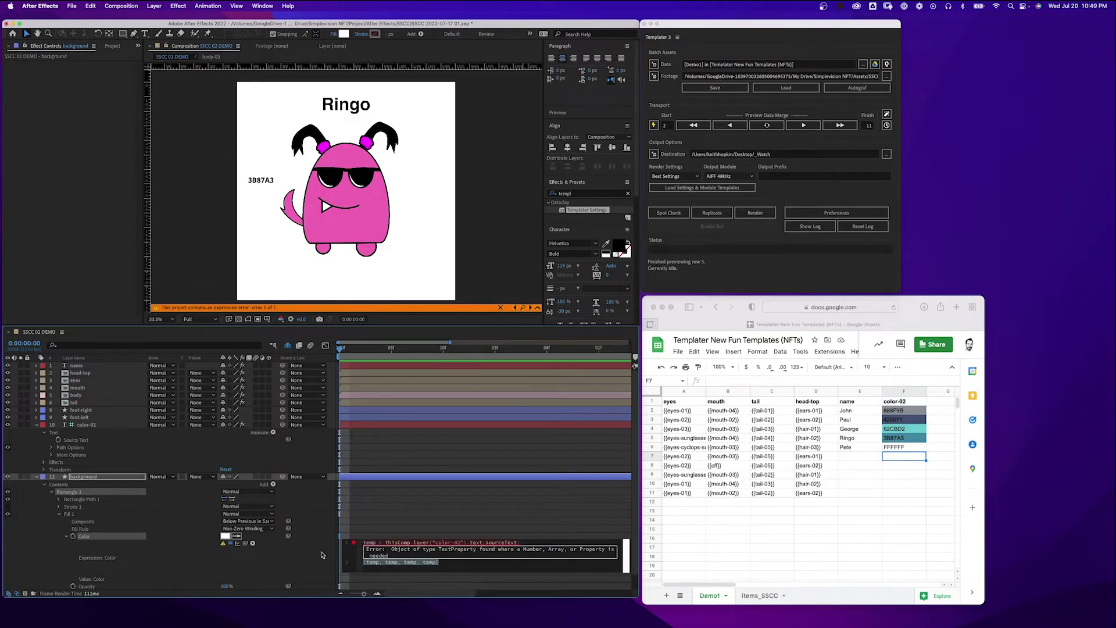
text(hexToRgb())
text(""+)
text(temp)
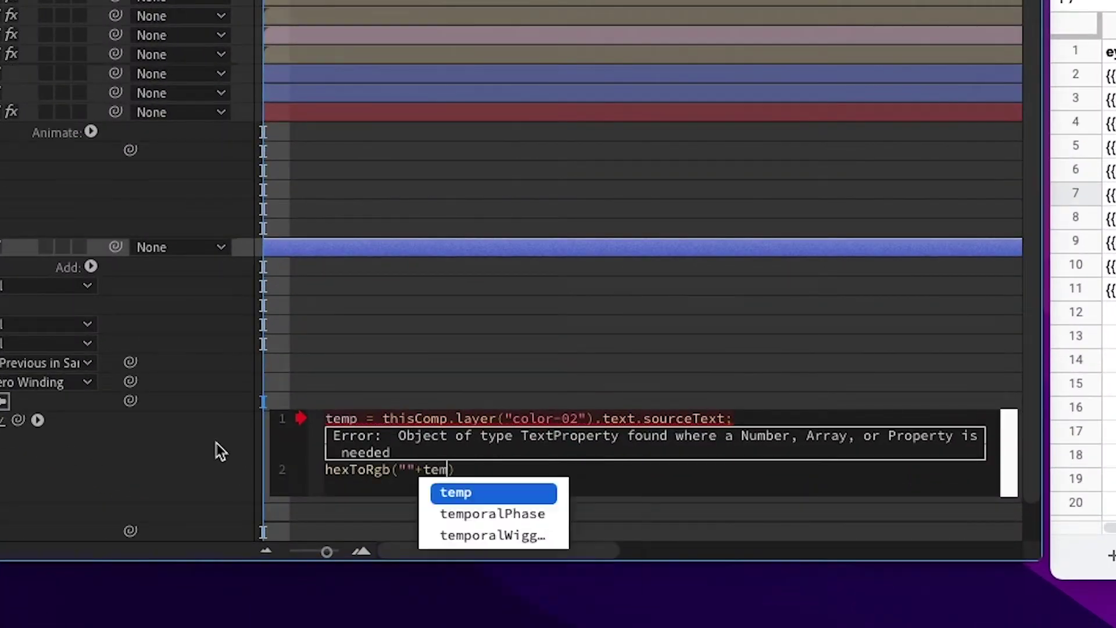
text(+"")
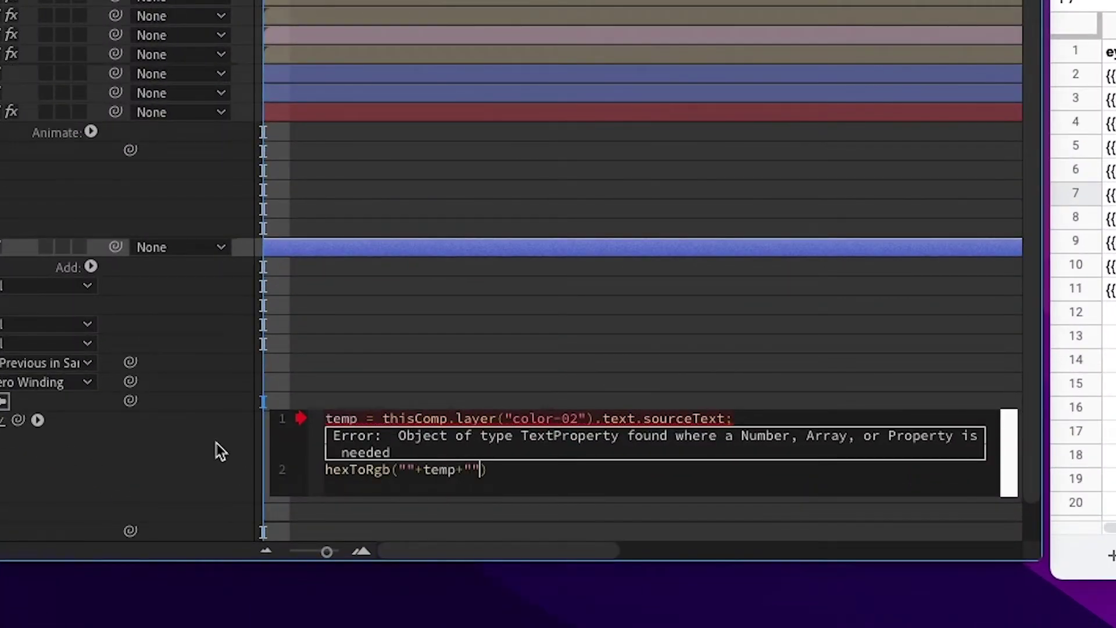
click(181, 466)
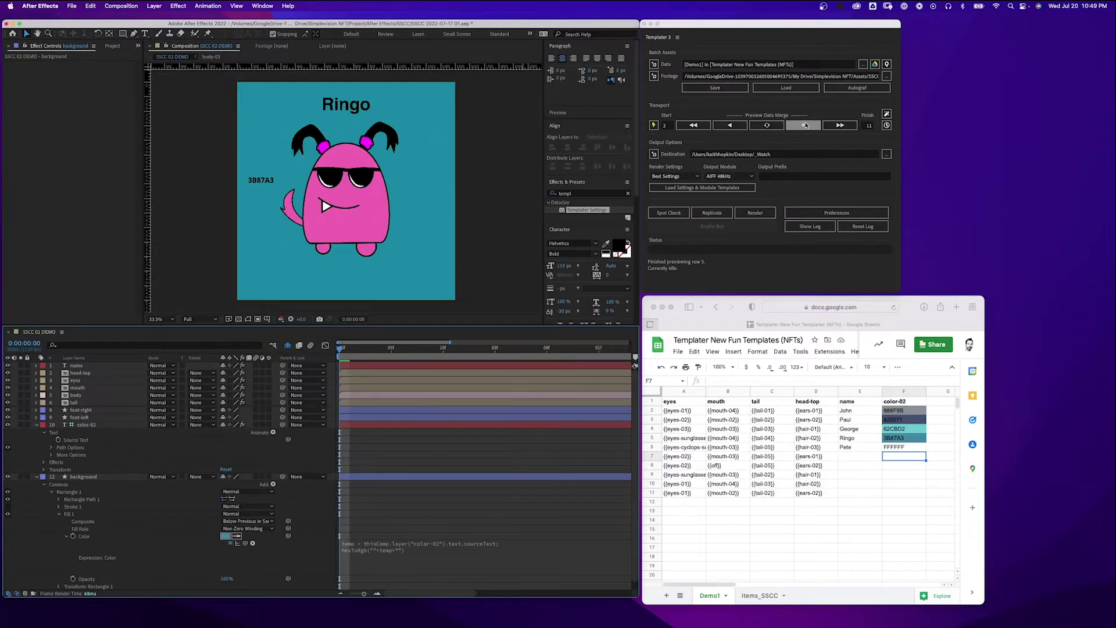
Bring the color-01 text layer from SSCC 02 DEMO into the body-03 composition
click(802, 126)
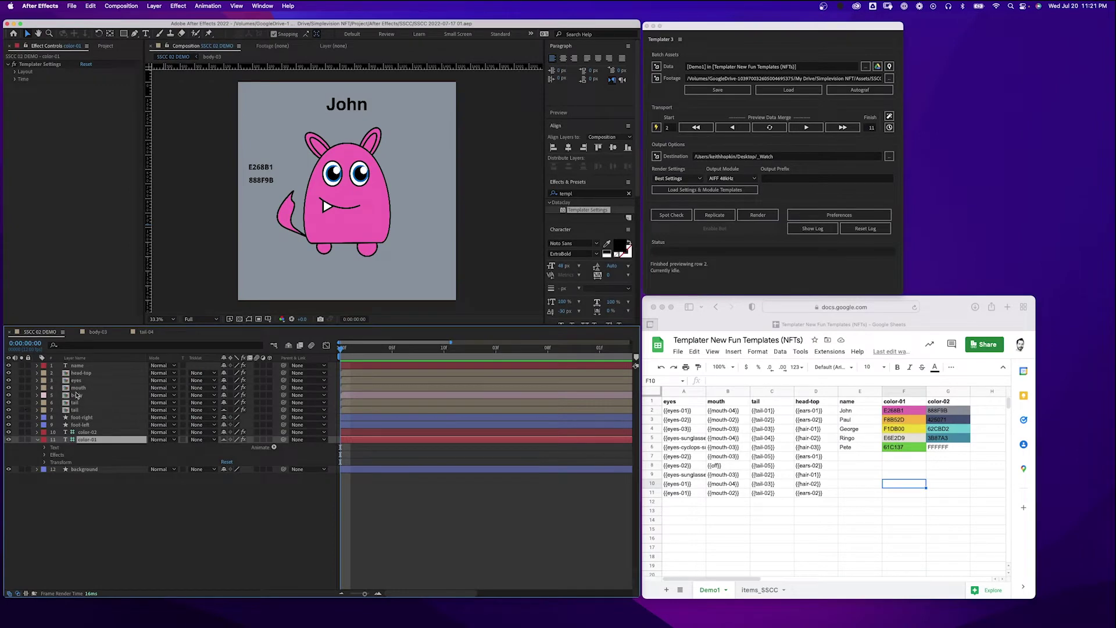
double_click(75, 394)
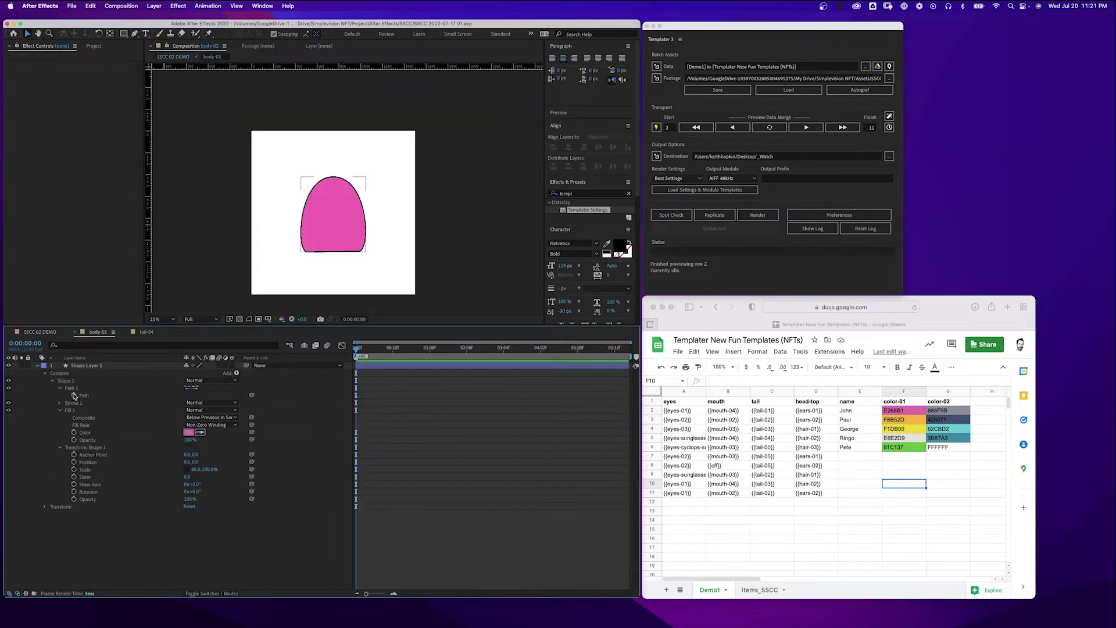
click(89, 366)
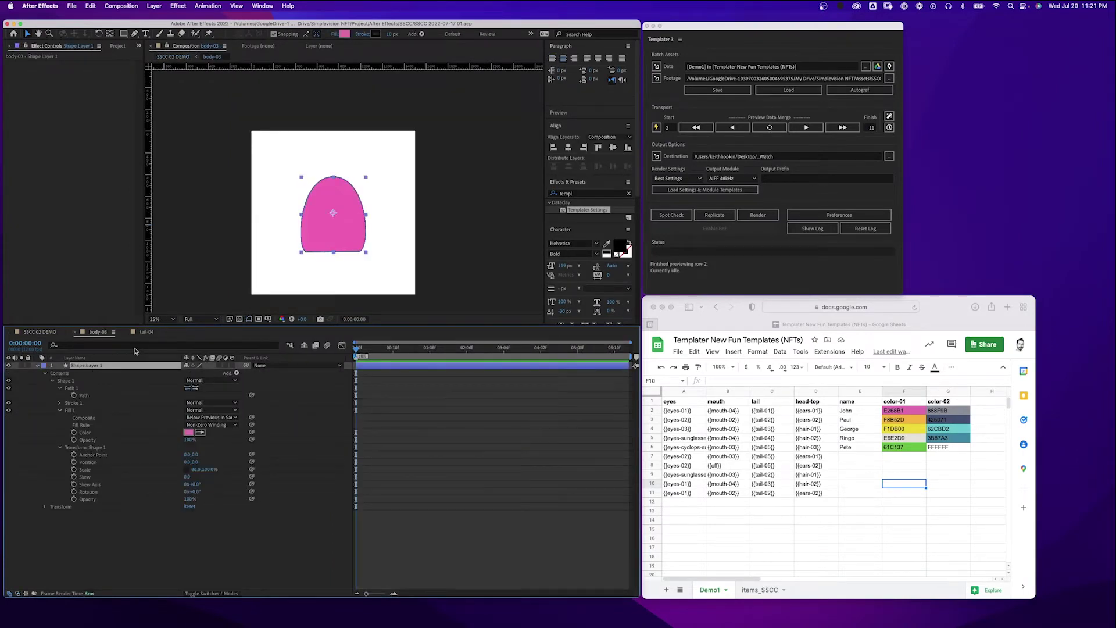
click(40, 332)
click(98, 437)
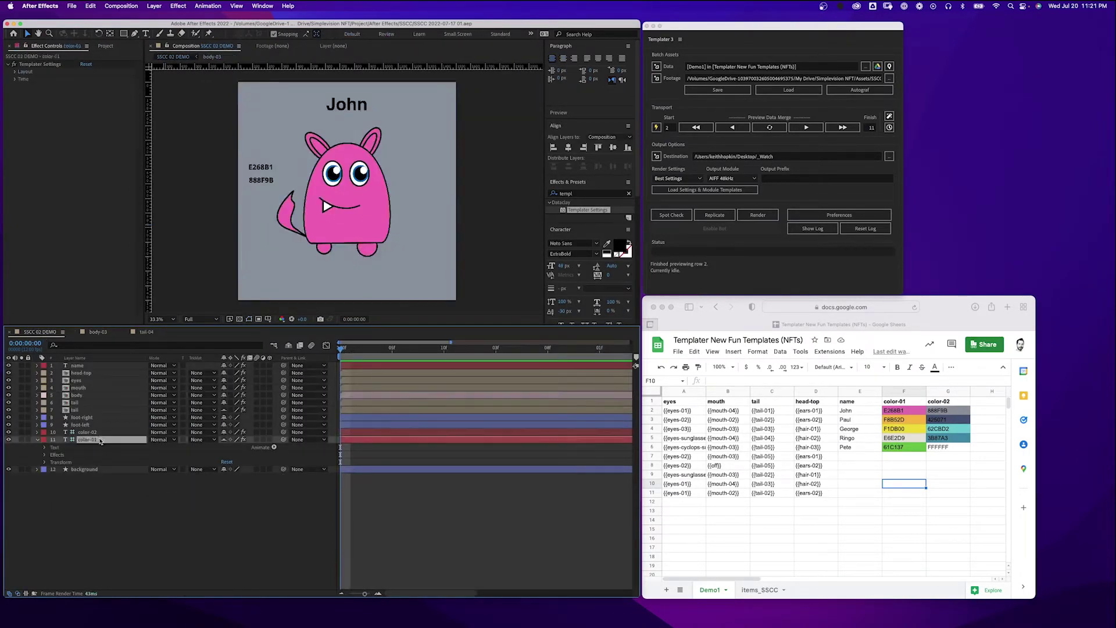
click(98, 331)
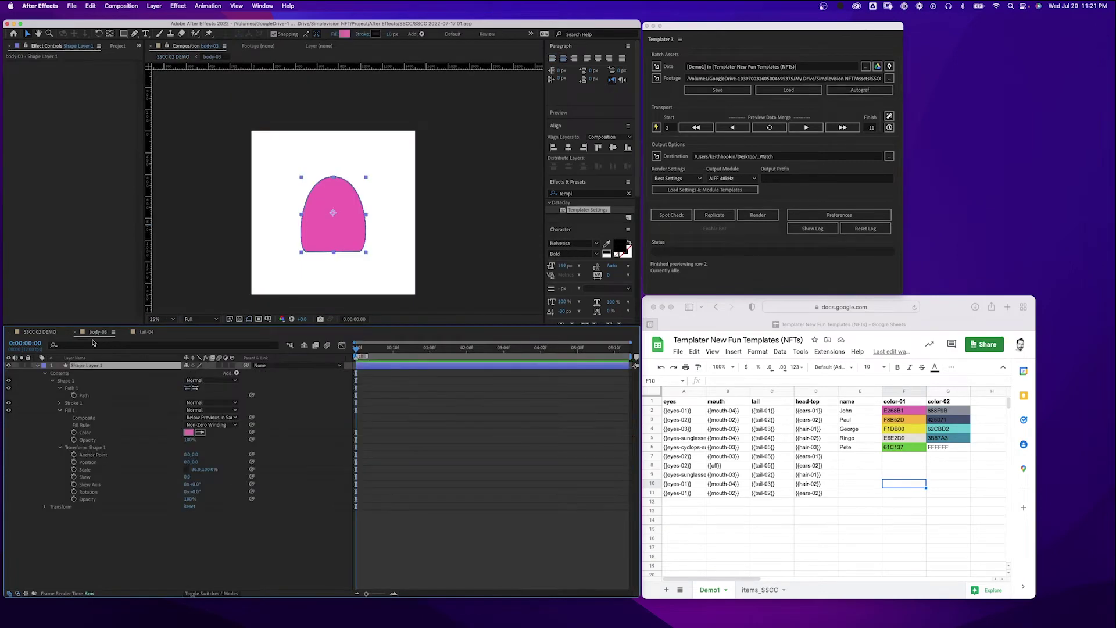
click(88, 365)
Reveal the body shape's Fill Color and step the Templater preview to the next row
click(91, 367)
click(39, 367)
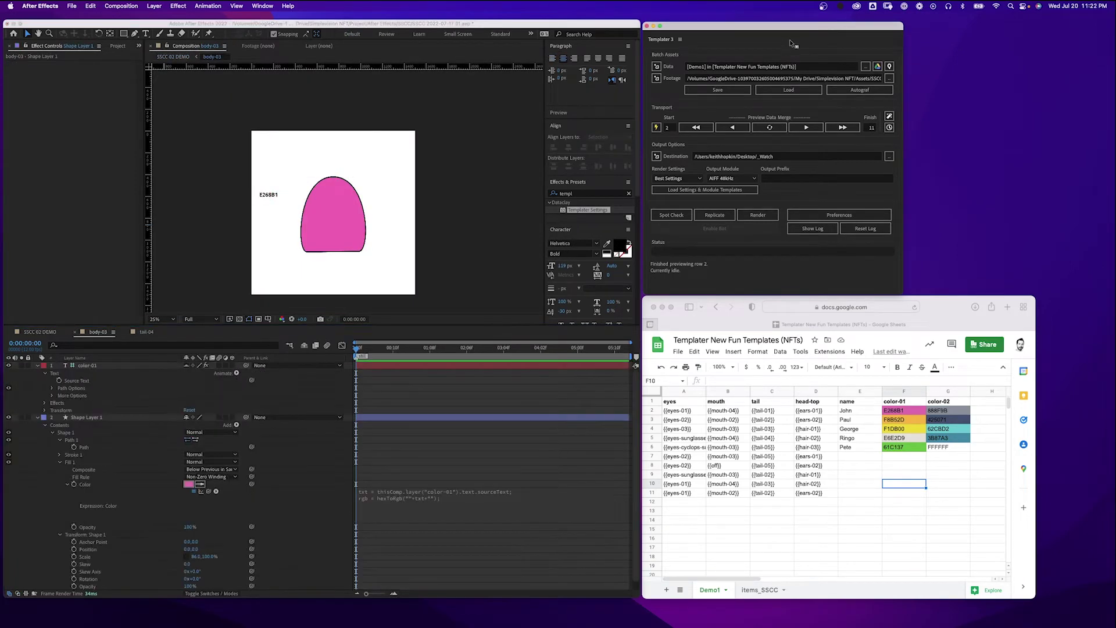
click(807, 128)
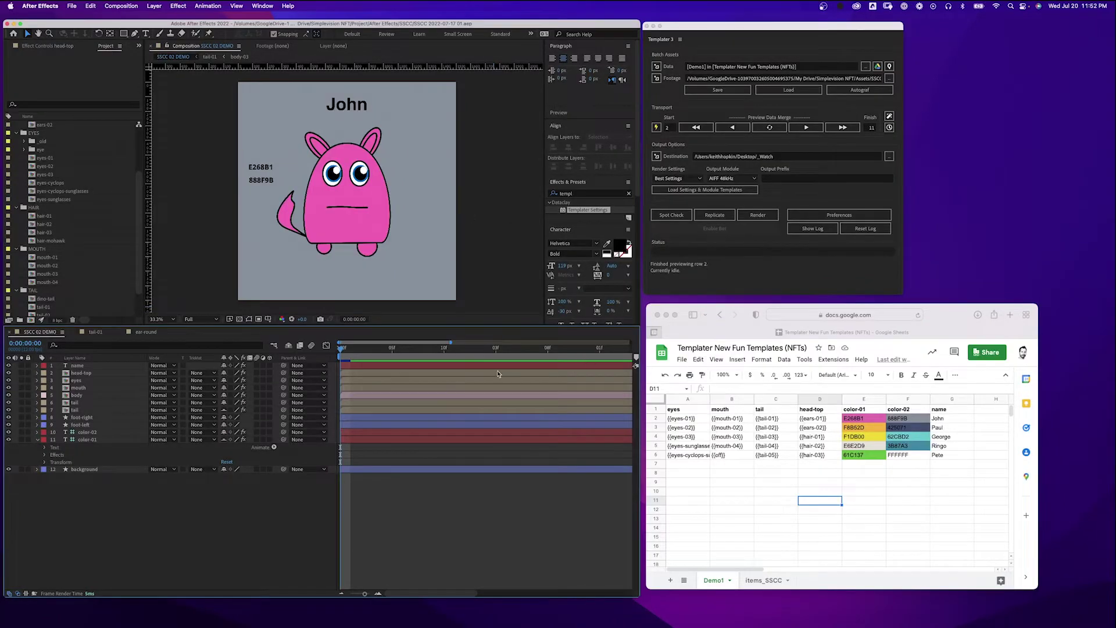
Paste the rgbToHsl/hslToRgb darker-shade expression into tail-01's Fill Color
click(90, 336)
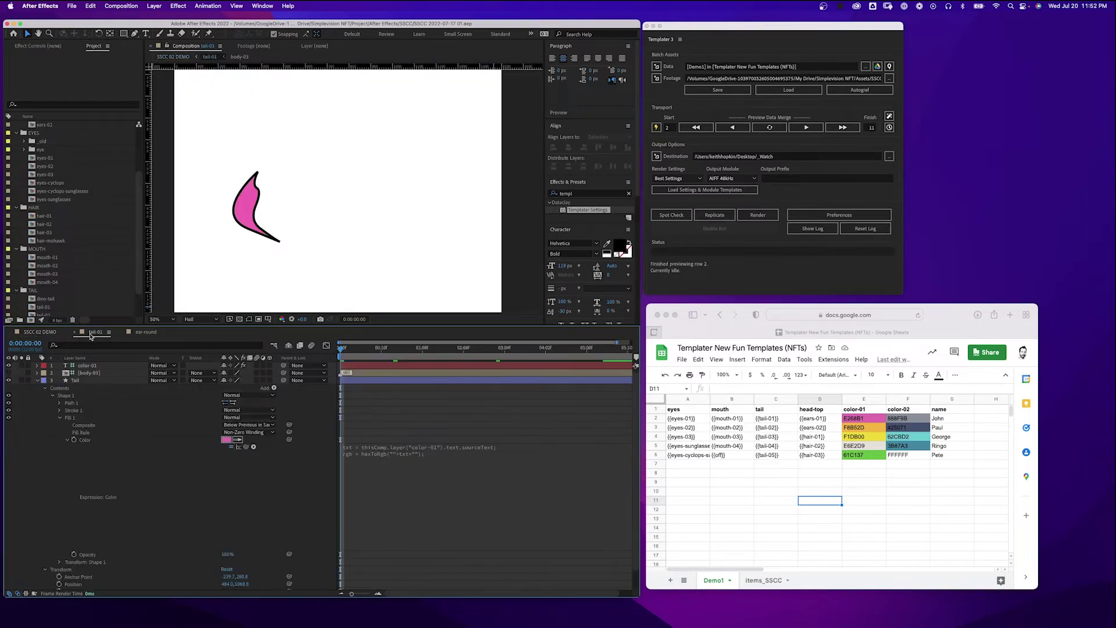
click(391, 448)
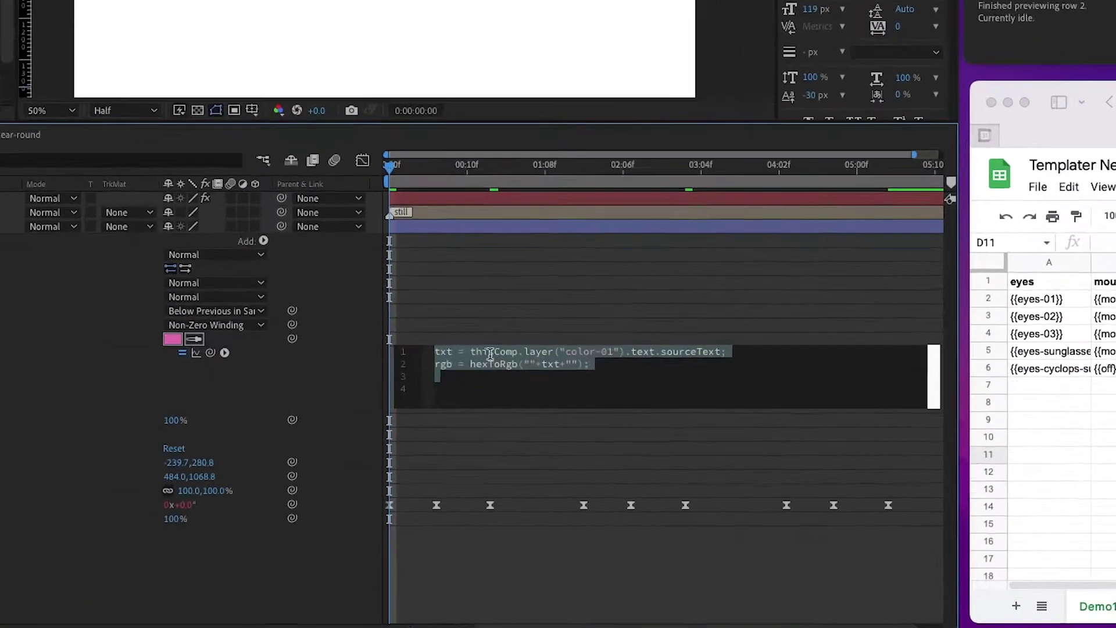
key(super+v)
click(339, 347)
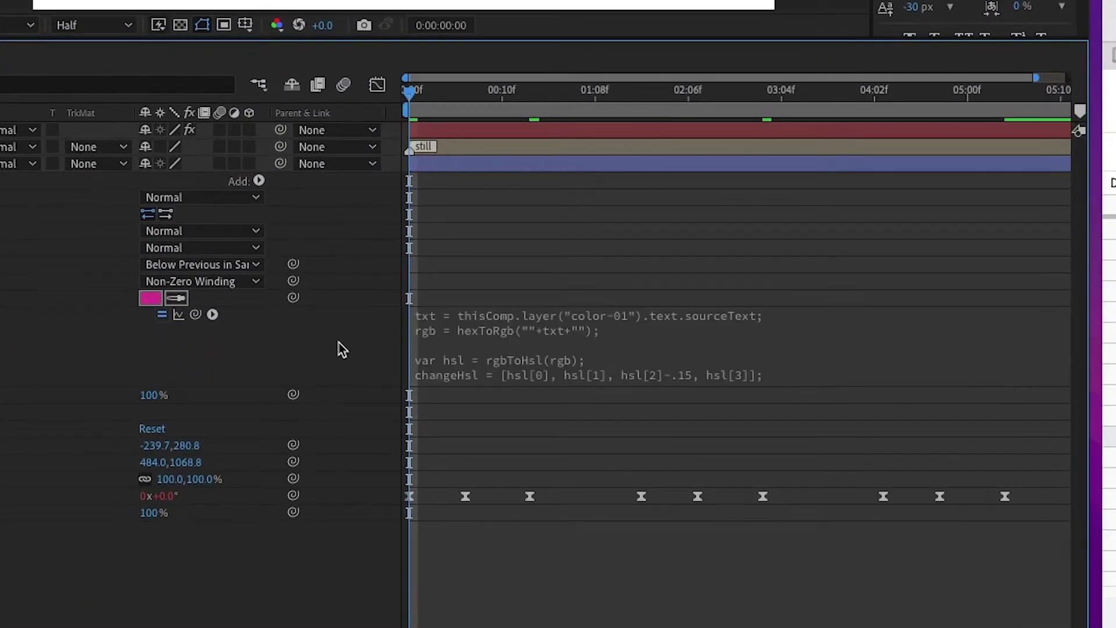
Set the tail expression's changeHsl lightness reduction to .15 and commit it
click(591, 344)
click(674, 343)
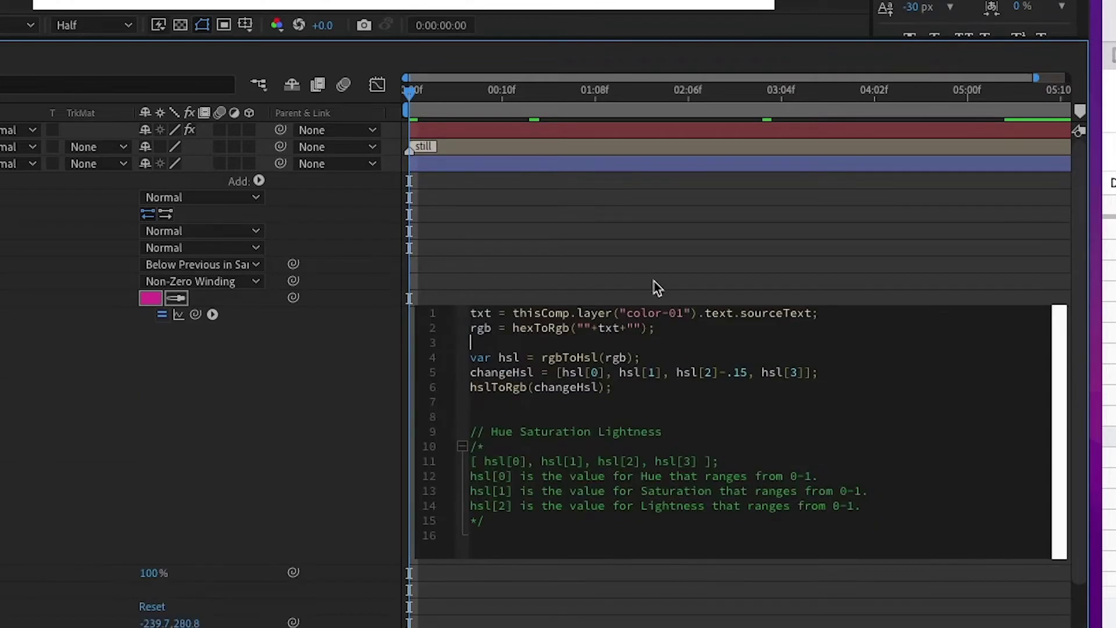
drag(468, 372, 830, 366)
click(762, 373)
drag(726, 372, 753, 372)
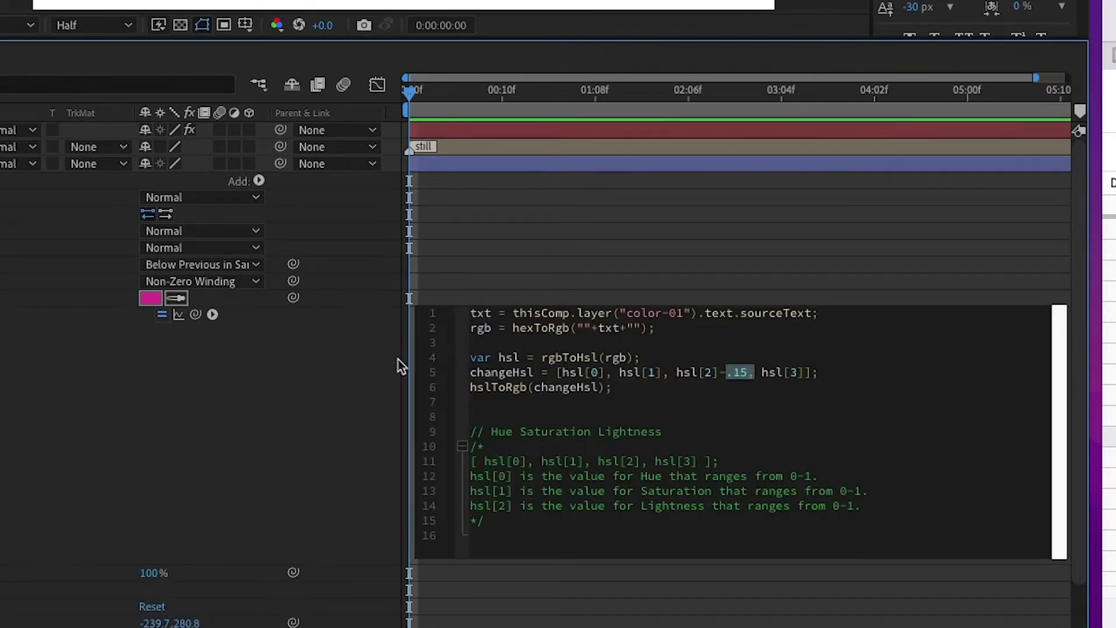
click(238, 409)
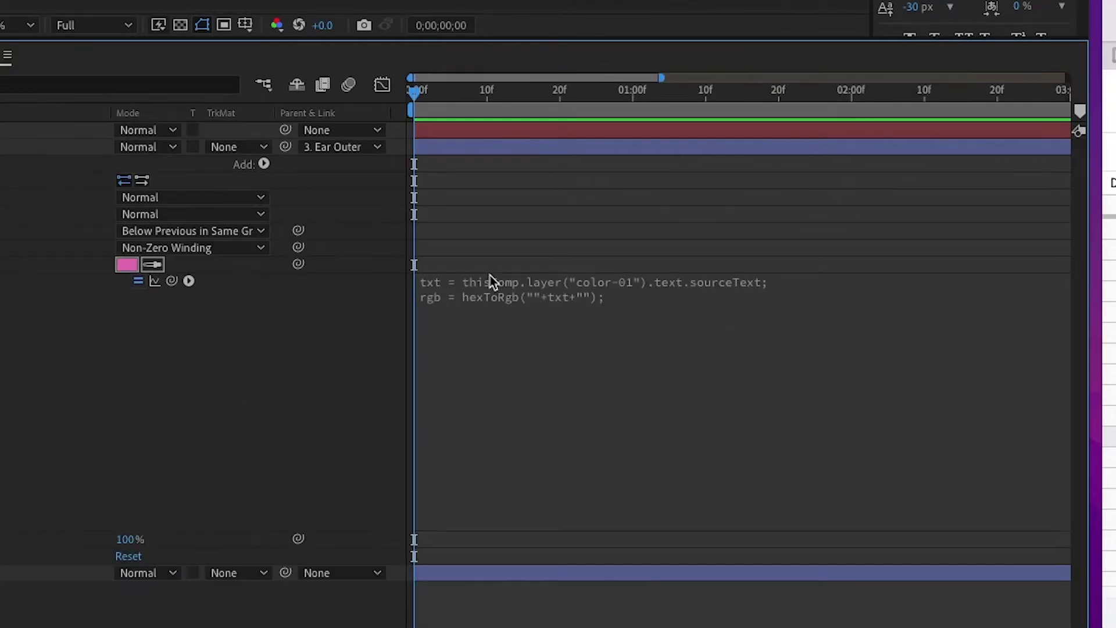
click(505, 292)
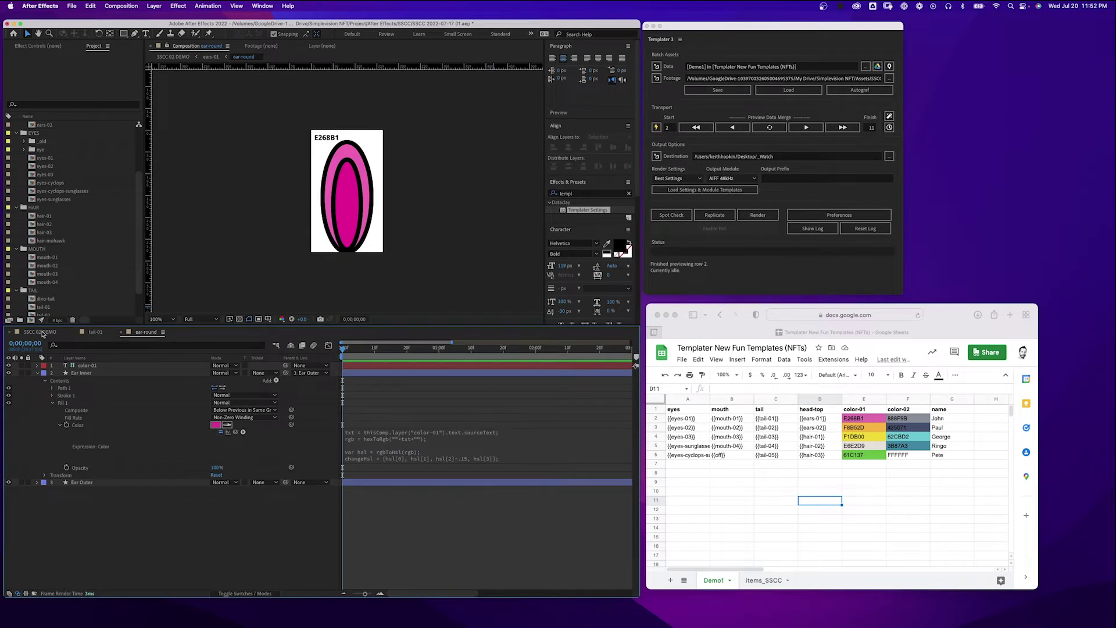
click(41, 332)
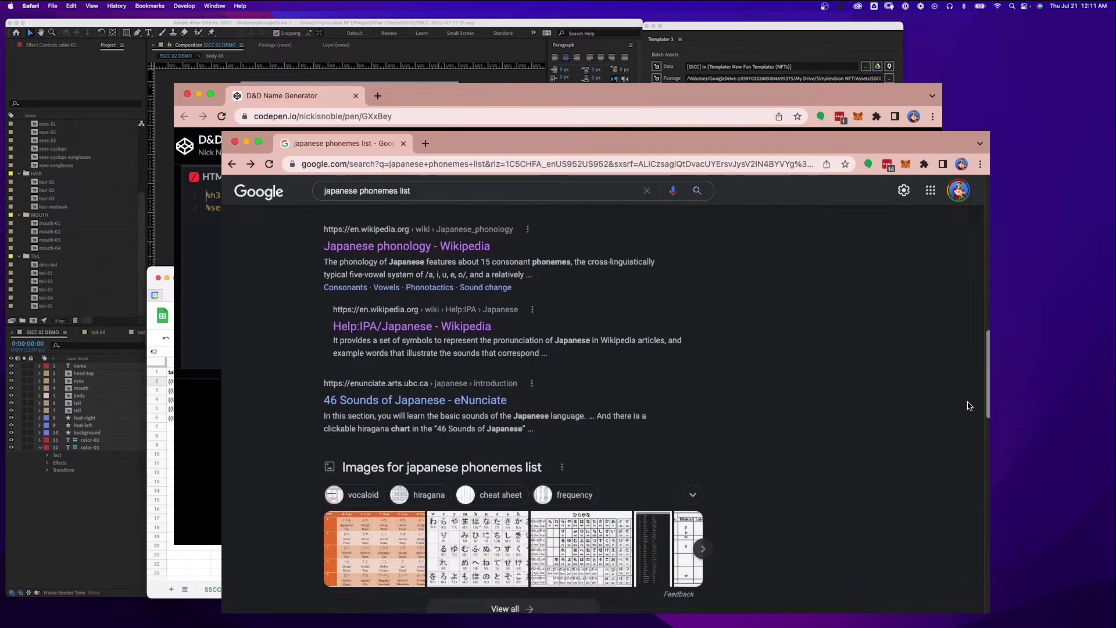
key(Down)
key(Down)
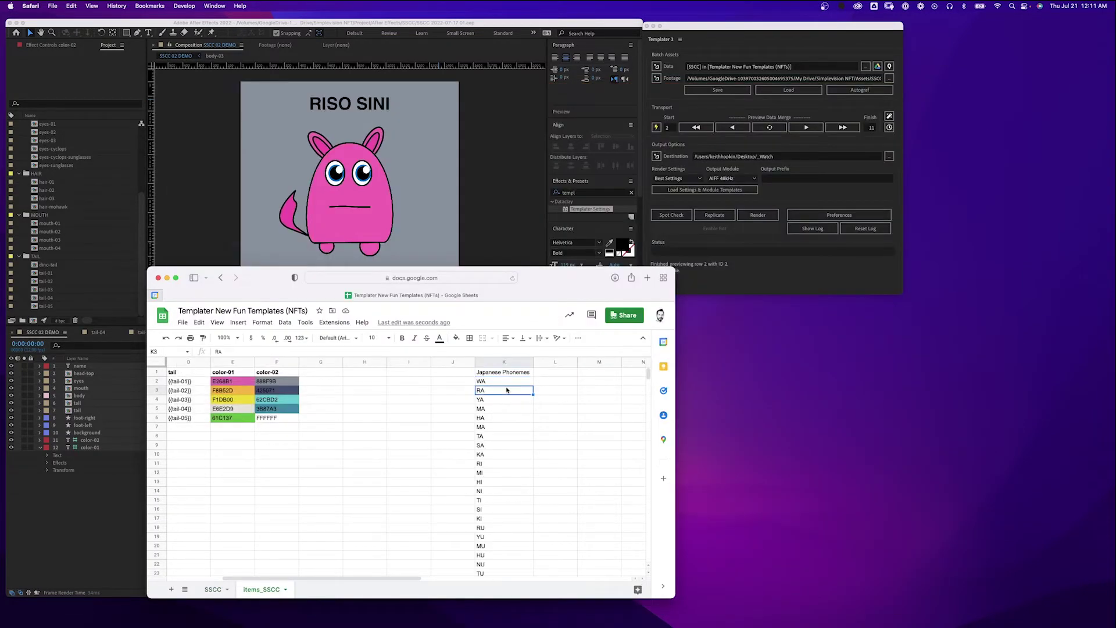
key(Down)
key(Down)
key(Down)
key(Down)
key(Down)
key(Down)
key(Down)
key(Down)
key(Down)
key(Down)
key(Down)
key(Down)
key(Down)
key(Down)
key(Down)
key(Down)
key(Down)
key(Down)
key(Down)
key(Down)
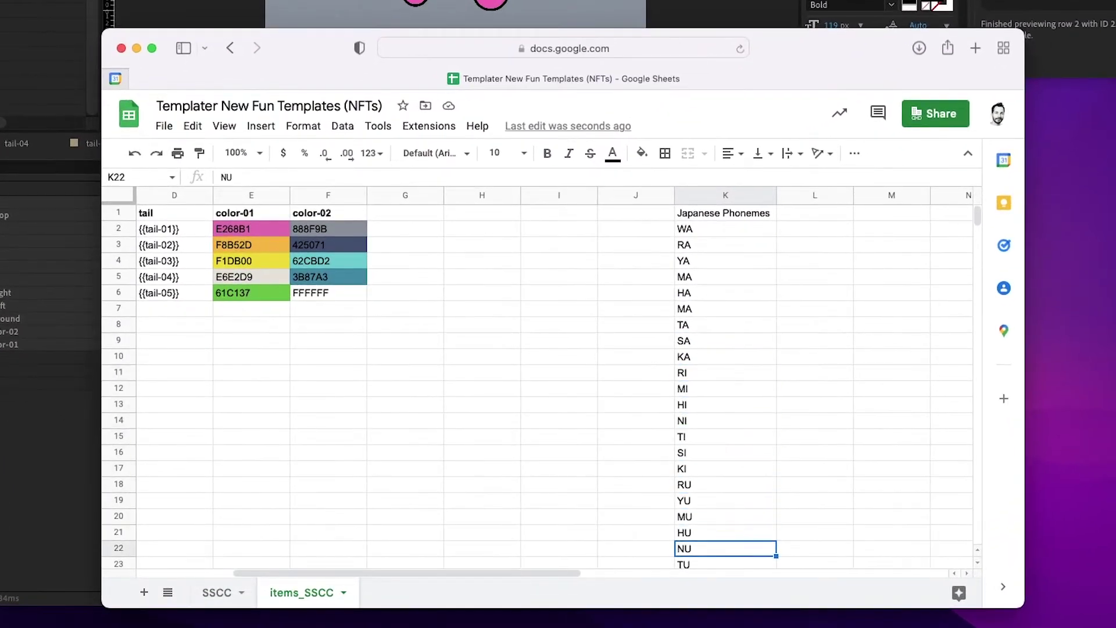
key(Down)
key(Down)
key(Down)
key(Down)
key(Down)
key(Down)
key(Down)
key(Down)
key(Down)
key(Down)
key(Down)
key(Down)
key(Down)
key(Down)
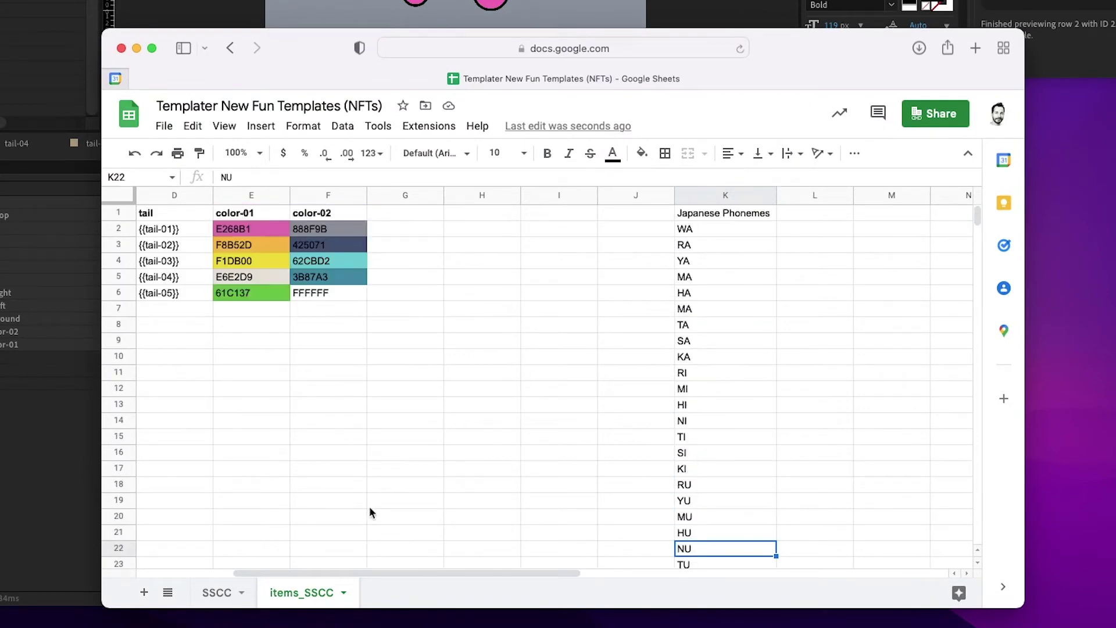
click(216, 592)
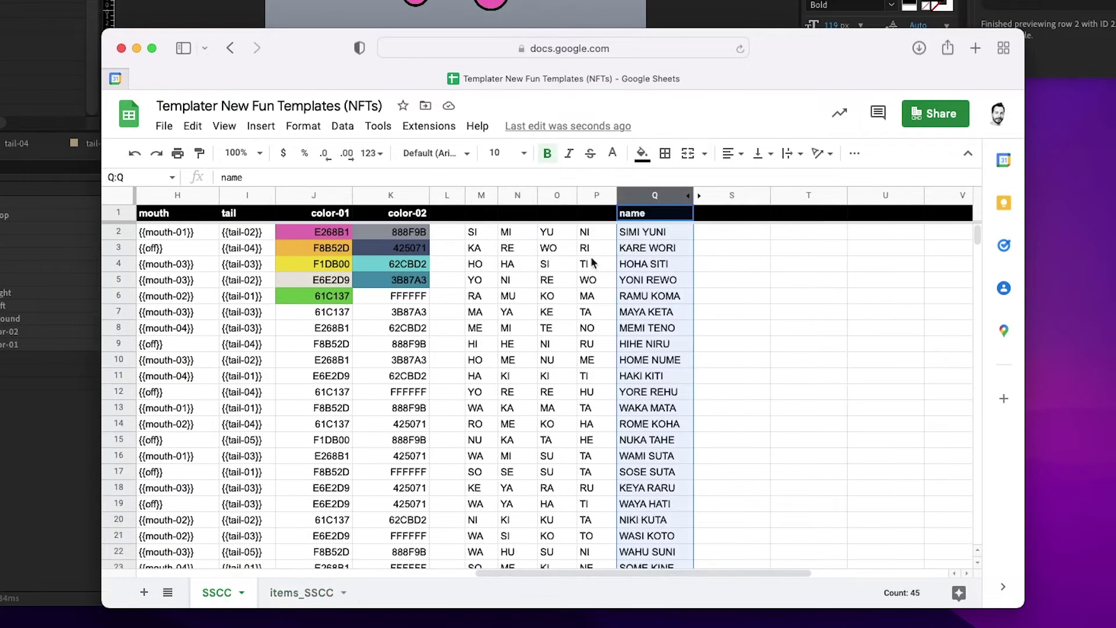
click(474, 234)
double_click(479, 235)
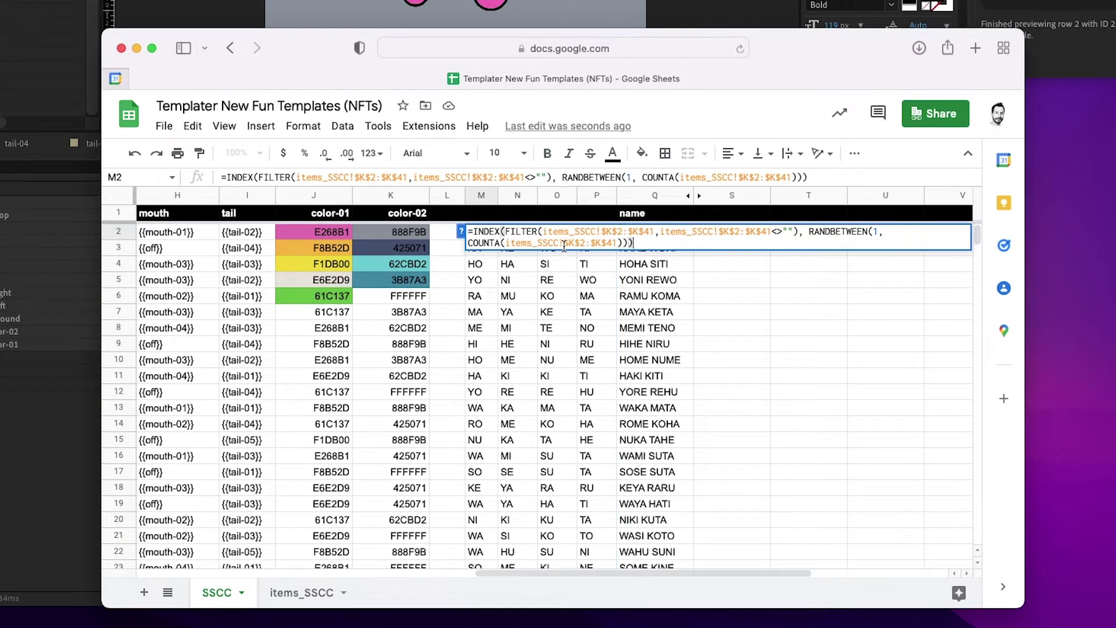
key(Tab)
key(Tab)
key(Tab)
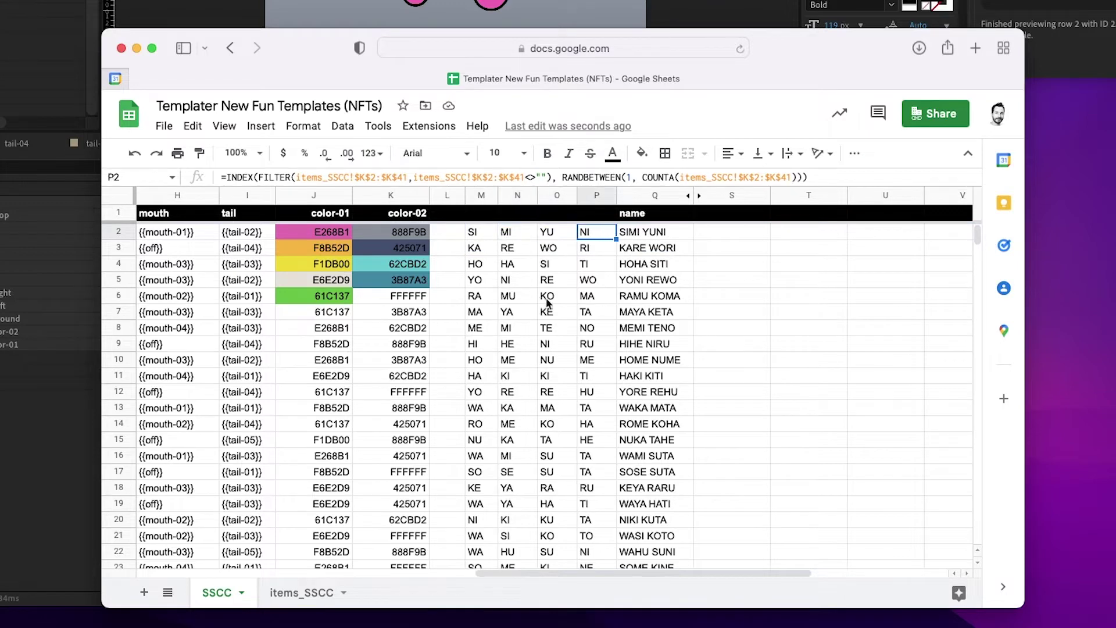
click(667, 231)
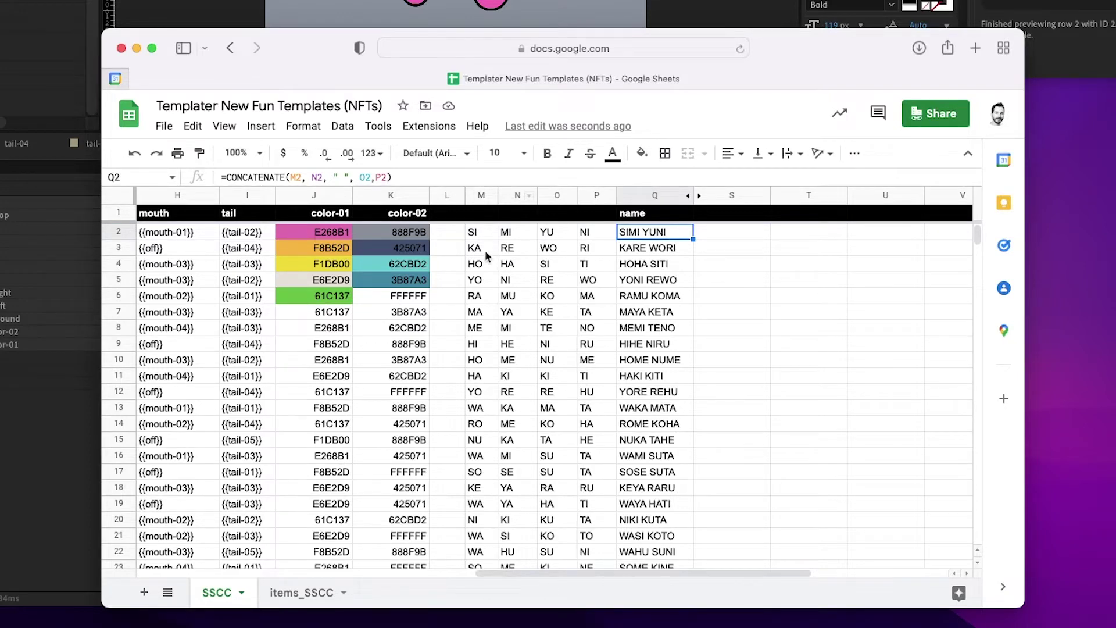
click(649, 266)
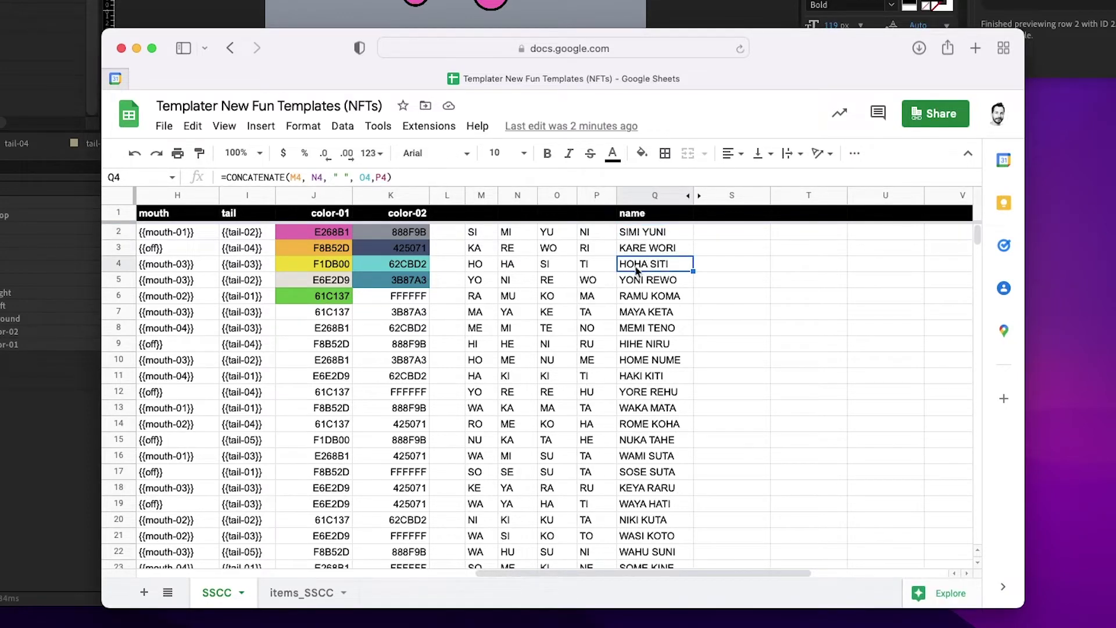
click(301, 593)
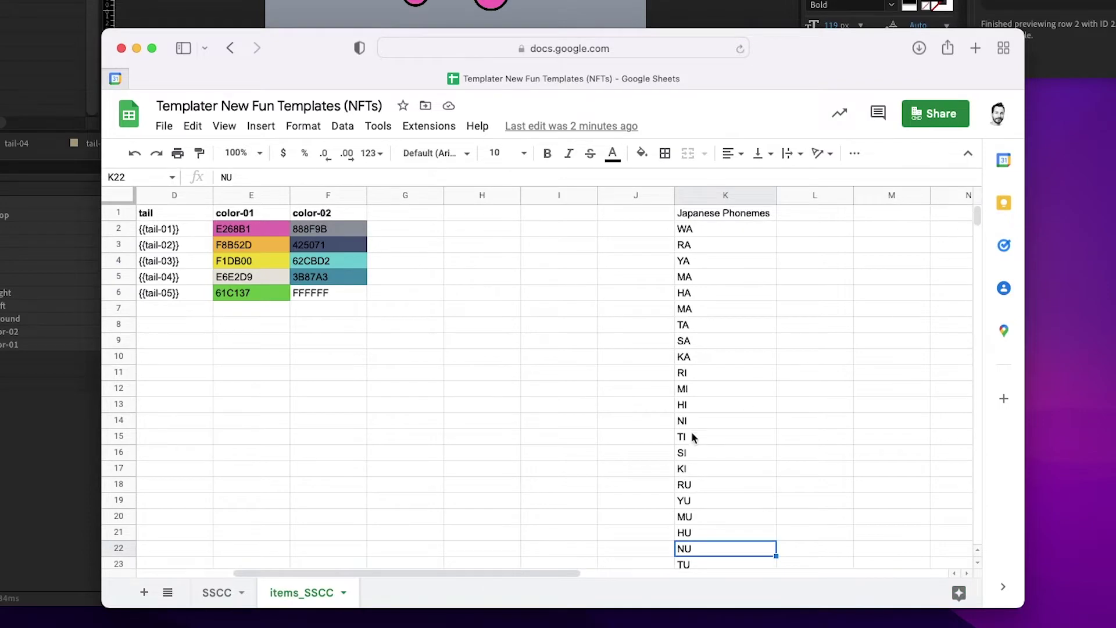
drag(505, 576, 410, 576)
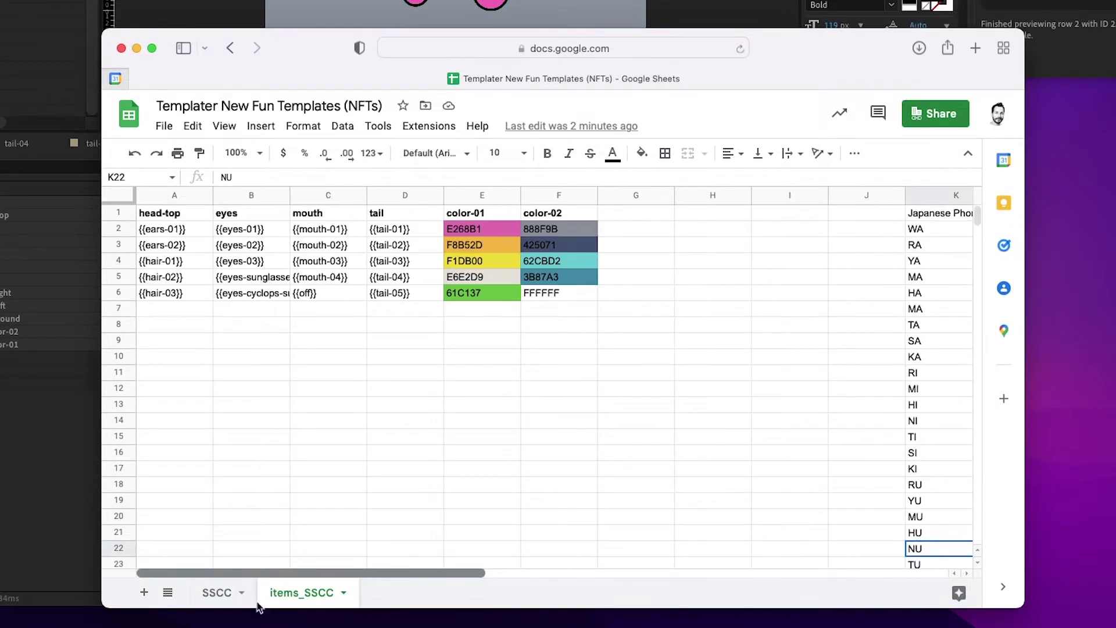
Review the trait lists in the items_SSCC table, A2:F6
click(186, 229)
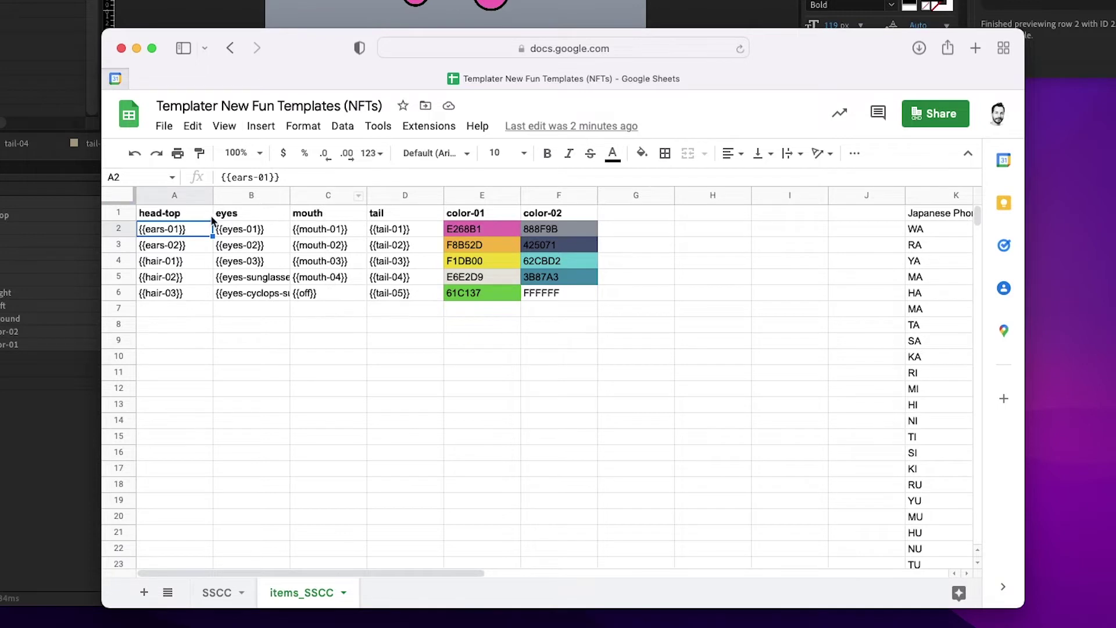
click(239, 231)
click(315, 234)
click(382, 234)
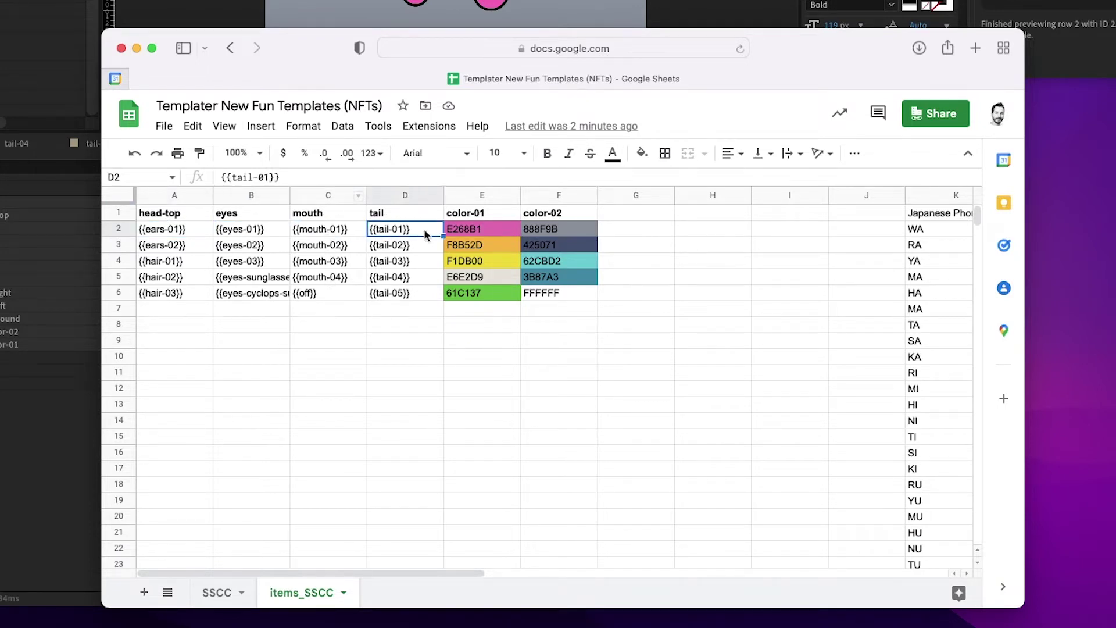
click(462, 235)
drag(193, 236, 547, 290)
click(308, 389)
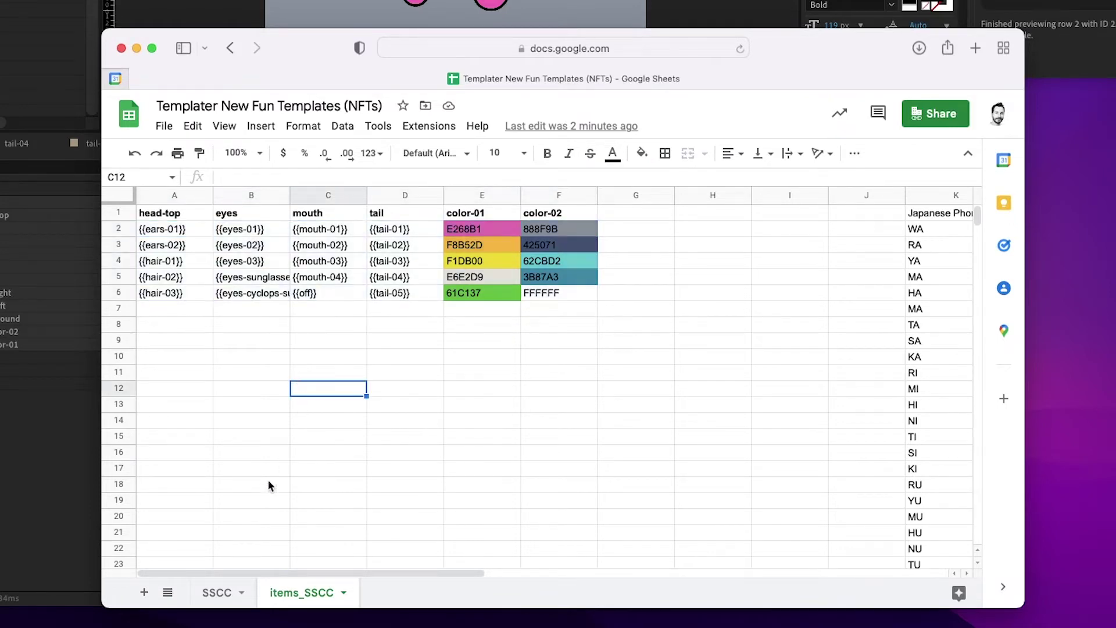
On the SSCC tab, paste the INDEX/FILTER random-pick formula into eyes cells G3–G7
click(213, 593)
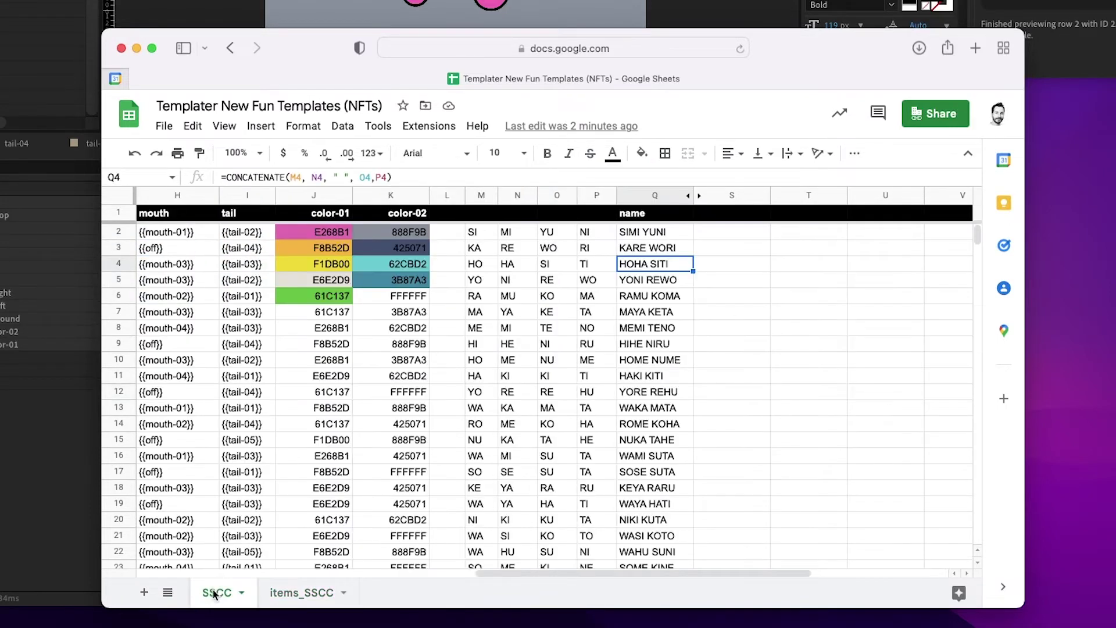
click(296, 235)
key(Left)
key(Left)
key(Left)
key(Left)
key(Left)
key(Left)
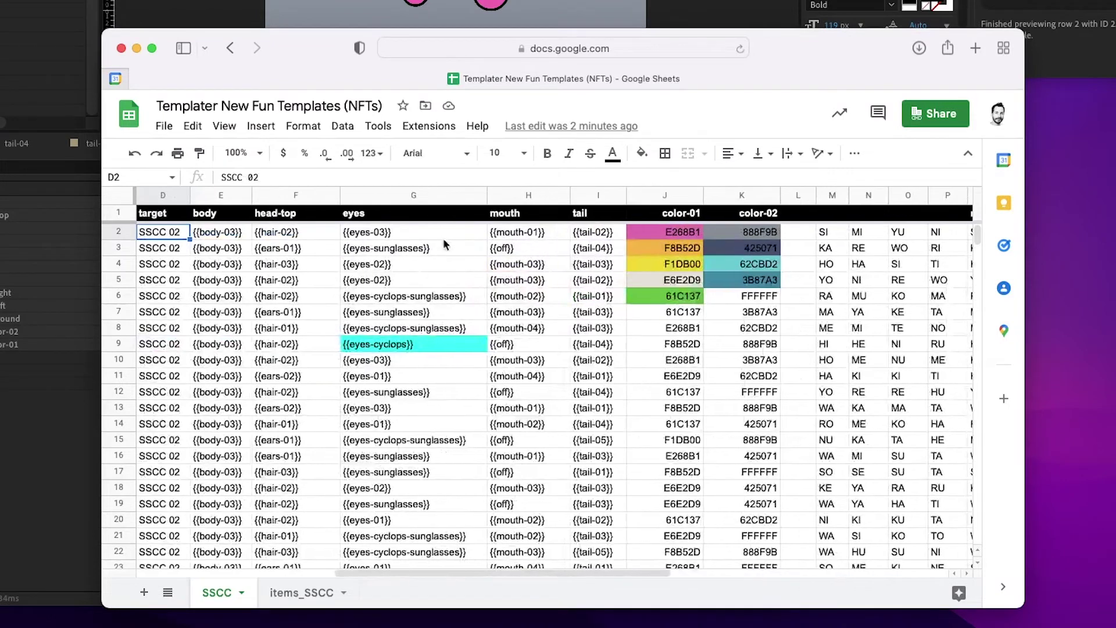
key(Right)
key(Right)
key(Right)
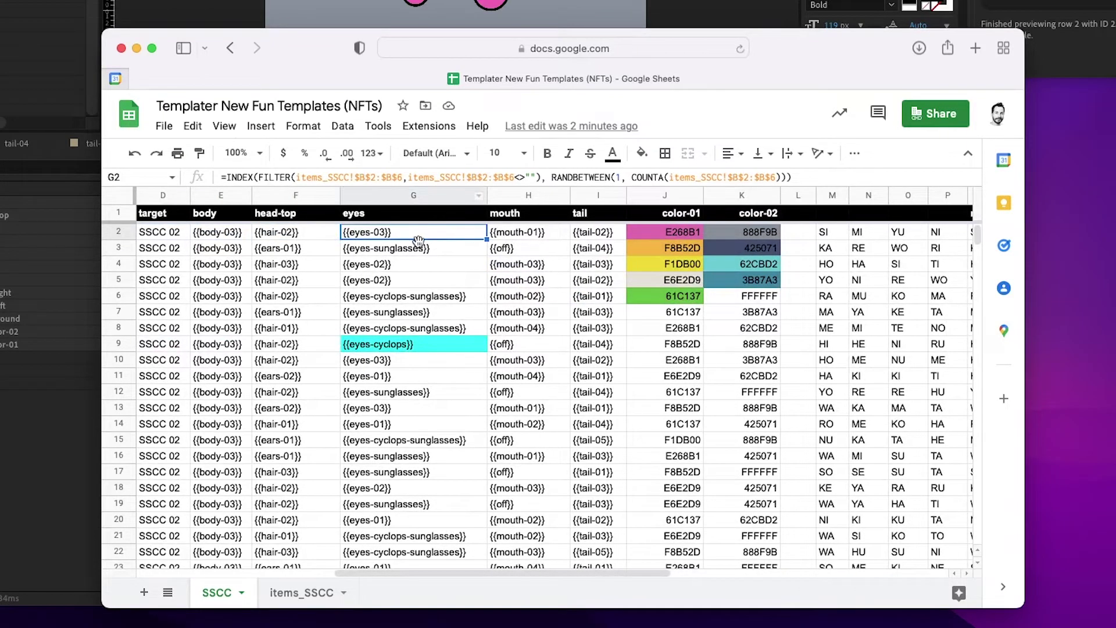
click(414, 247)
key(super+v)
click(401, 264)
key(super+v)
click(401, 280)
key(super+v)
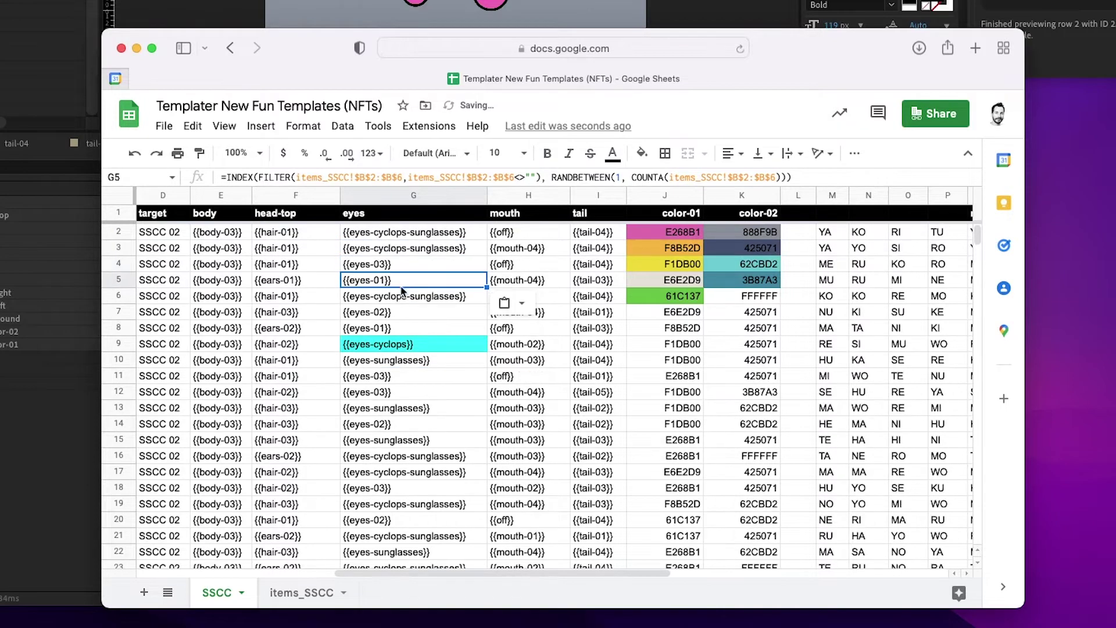
click(406, 295)
key(super+v)
click(413, 312)
key(super+v)
Paste the random-pick formula down the mouth column H below H3
click(511, 251)
key(Down)
key(super+v)
key(Down)
key(Down)
key(super+v)
key(Down)
key(super+v)
key(Down)
key(super+v)
key(Down)
key(super+v)
key(Down)
key(super+v)
key(Down)
key(super+v)
key(Down)
key(super+v)
key(Down)
key(super+v)
key(Down)
key(super+v)
key(Up)
key(Up)
key(Up)
key(Up)
key(Up)
key(Up)
key(Up)
key(Up)
key(Up)
key(Up)
key(Up)
key(Up)
key(Up)
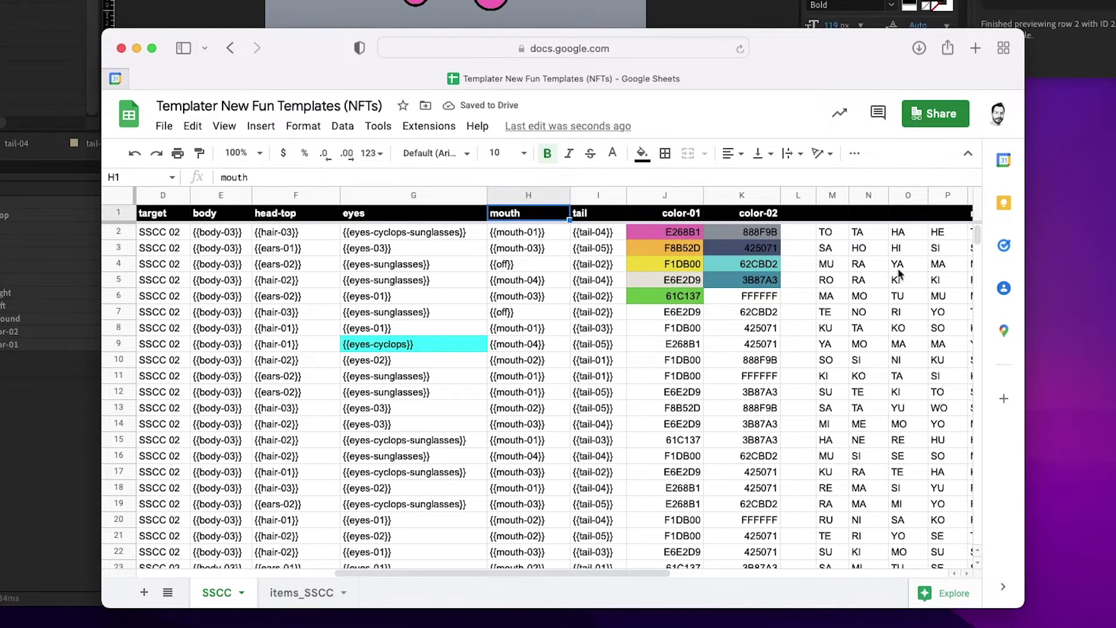
click(413, 231)
drag(353, 575, 125, 526)
click(293, 232)
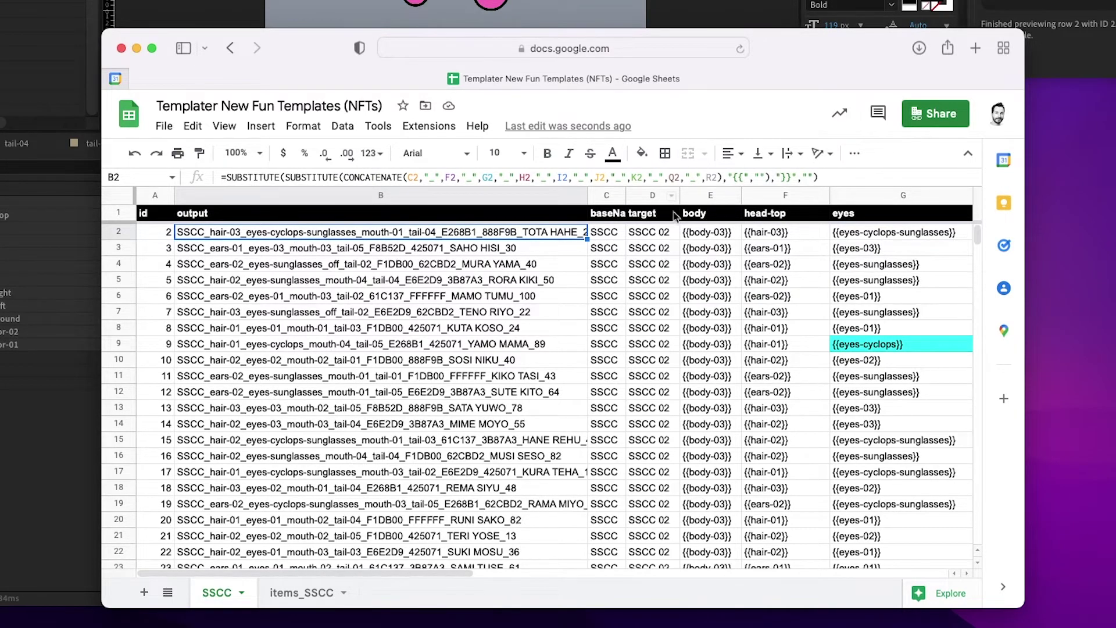
click(349, 249)
key(Down)
key(Down)
key(Down)
key(Down)
key(Down)
key(Down)
key(Down)
key(Down)
key(Down)
key(Down)
key(Down)
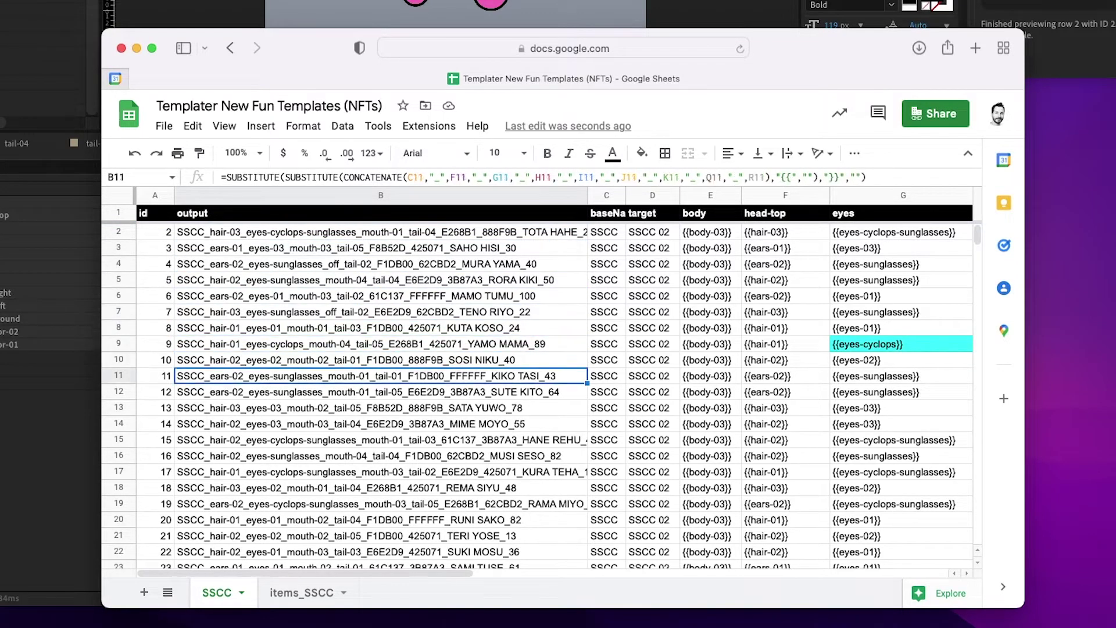
key(Down)
key(Down)
key(Down)
key(Down)
key(Down)
key(Down)
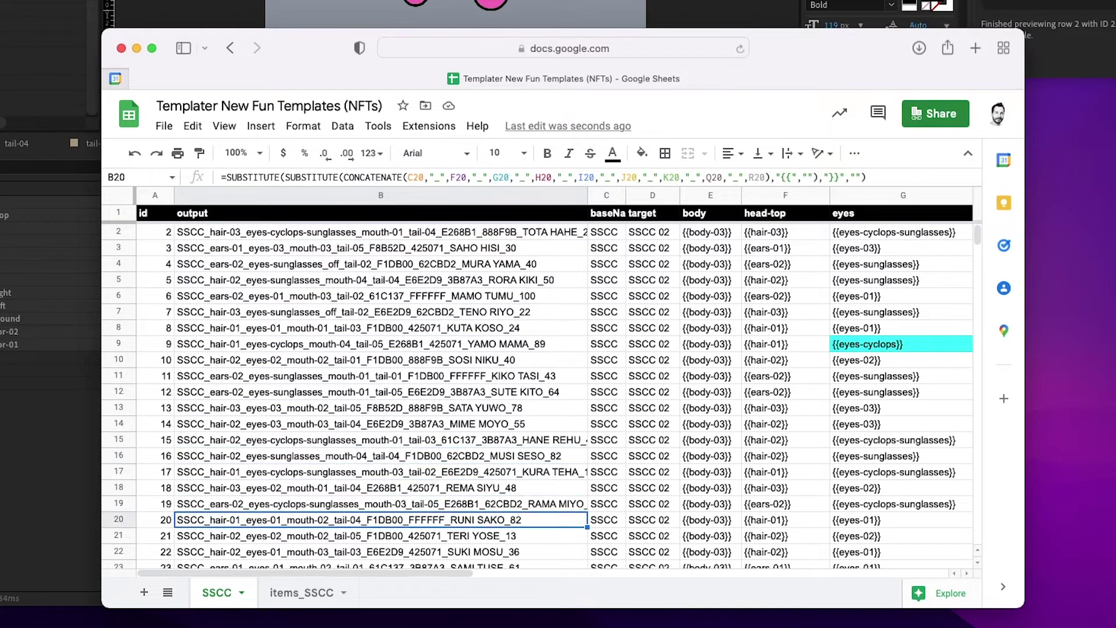
click(650, 232)
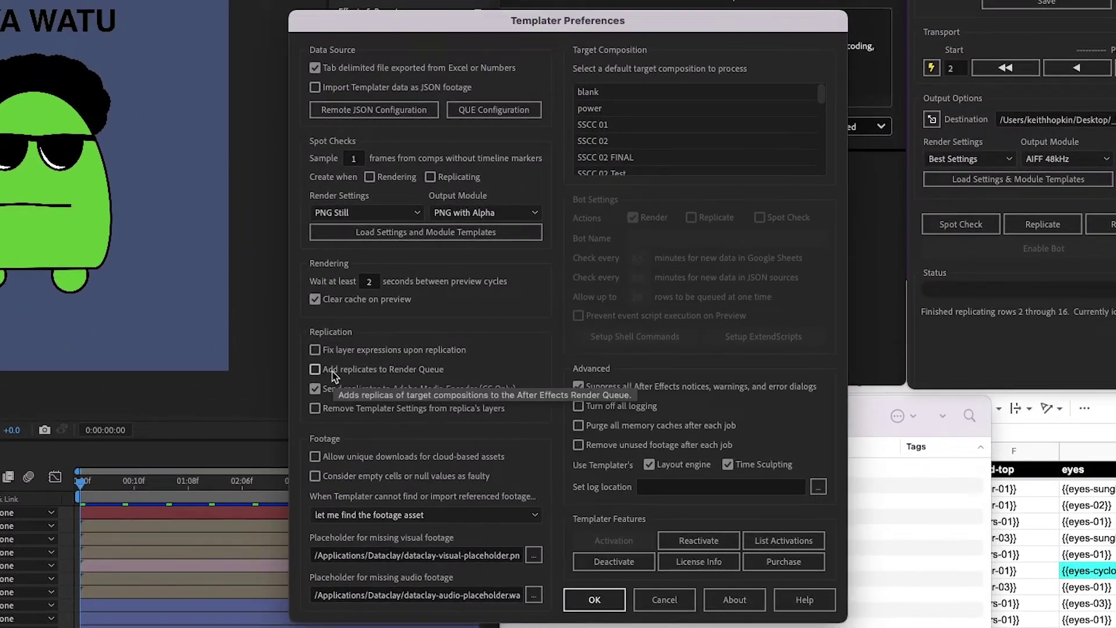
Toggle 'Add replicates to Render Queue' on and back off, keeping Media Encoder output
click(315, 370)
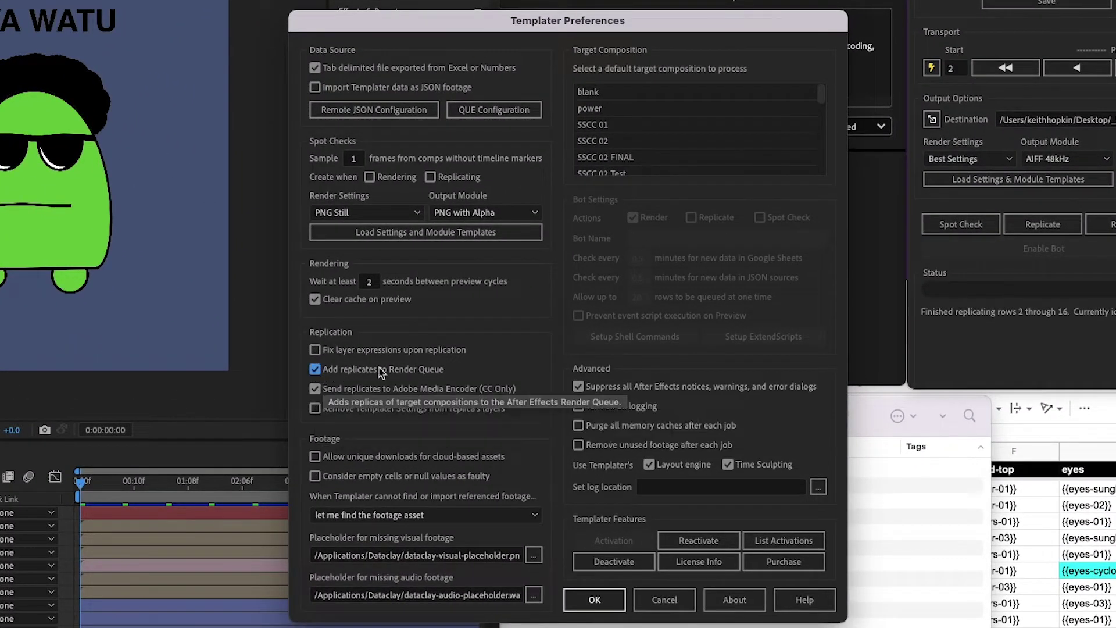
click(315, 370)
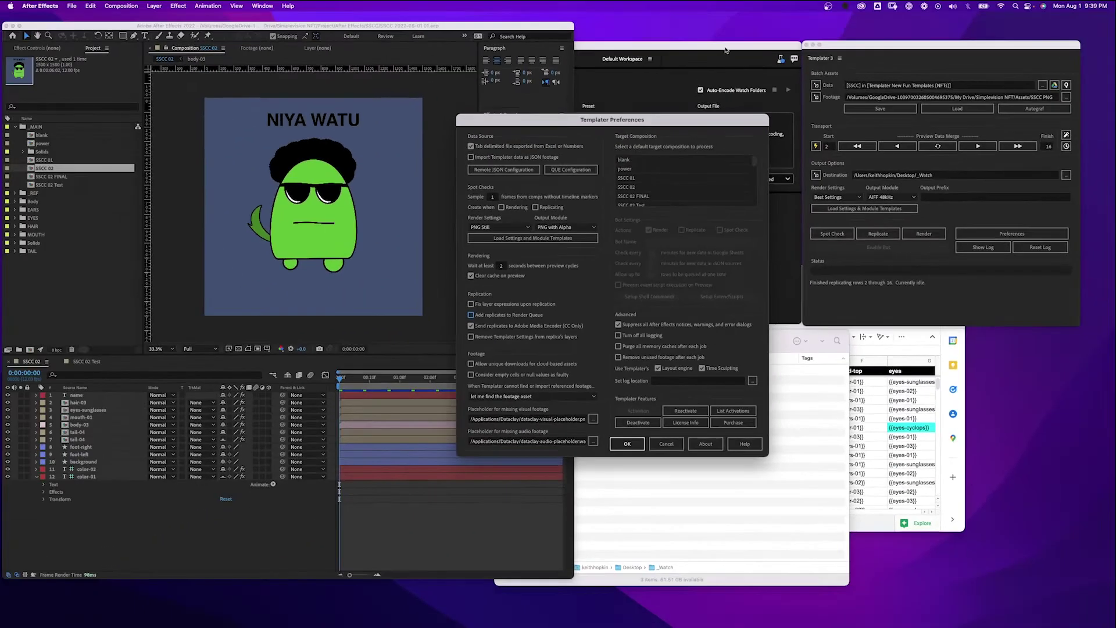
Check Media Encoder's _Watch folder H.264 Match Source preset, then confirm Templater Preferences with OK
click(720, 50)
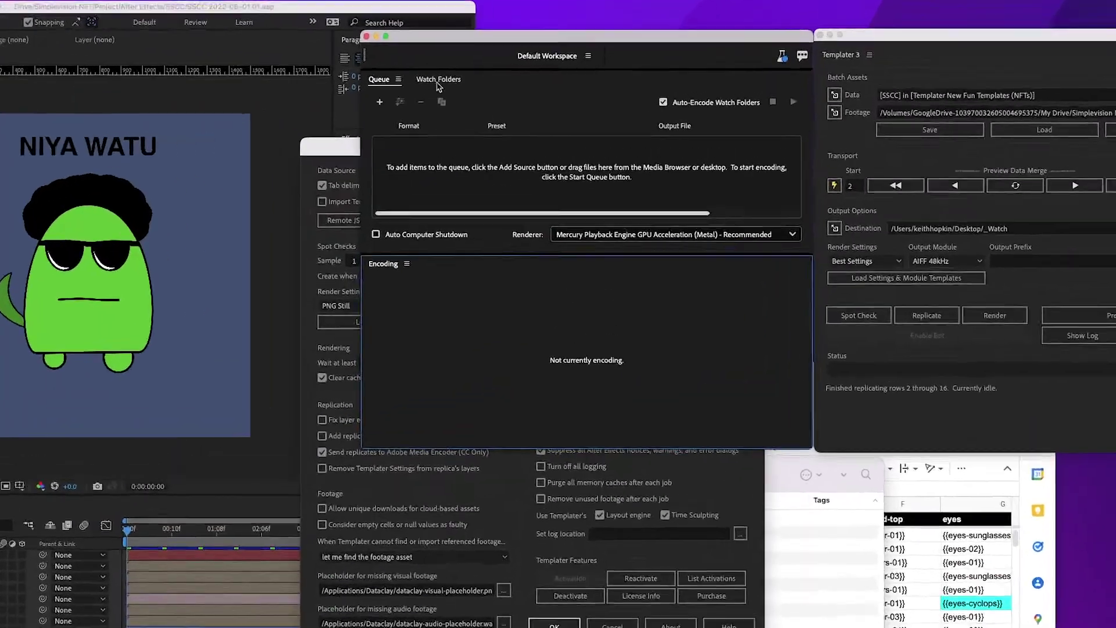
click(550, 75)
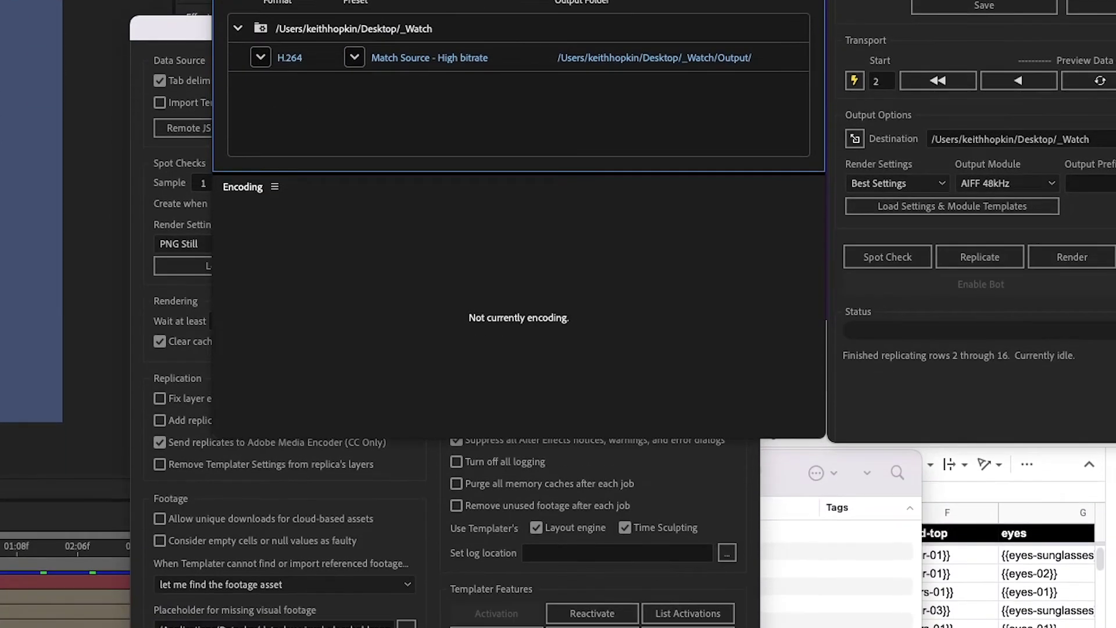
click(169, 36)
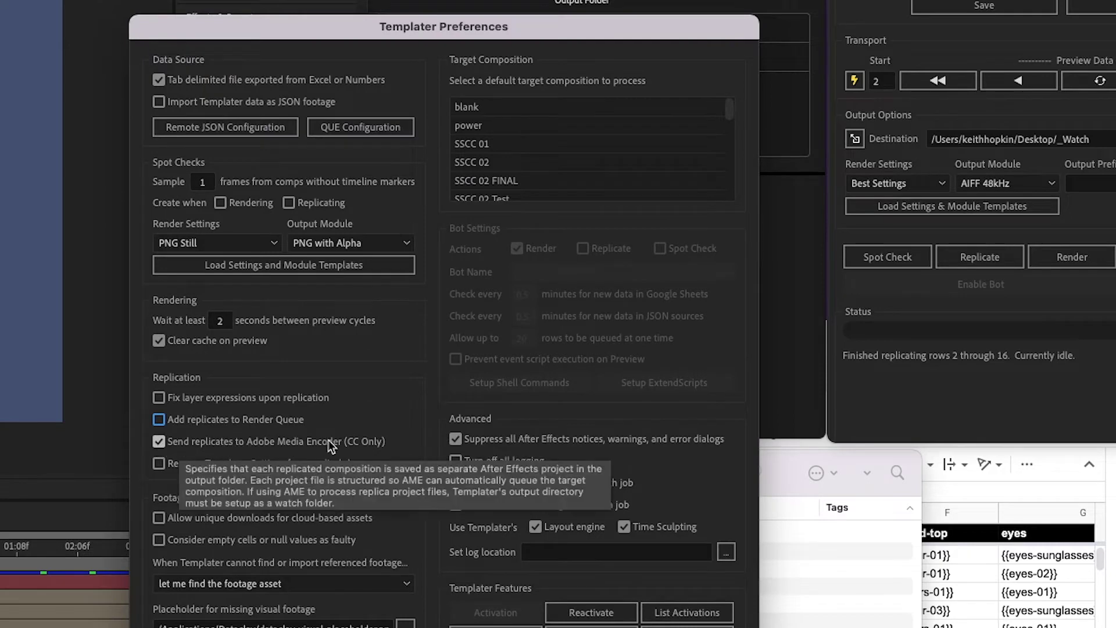
key(Return)
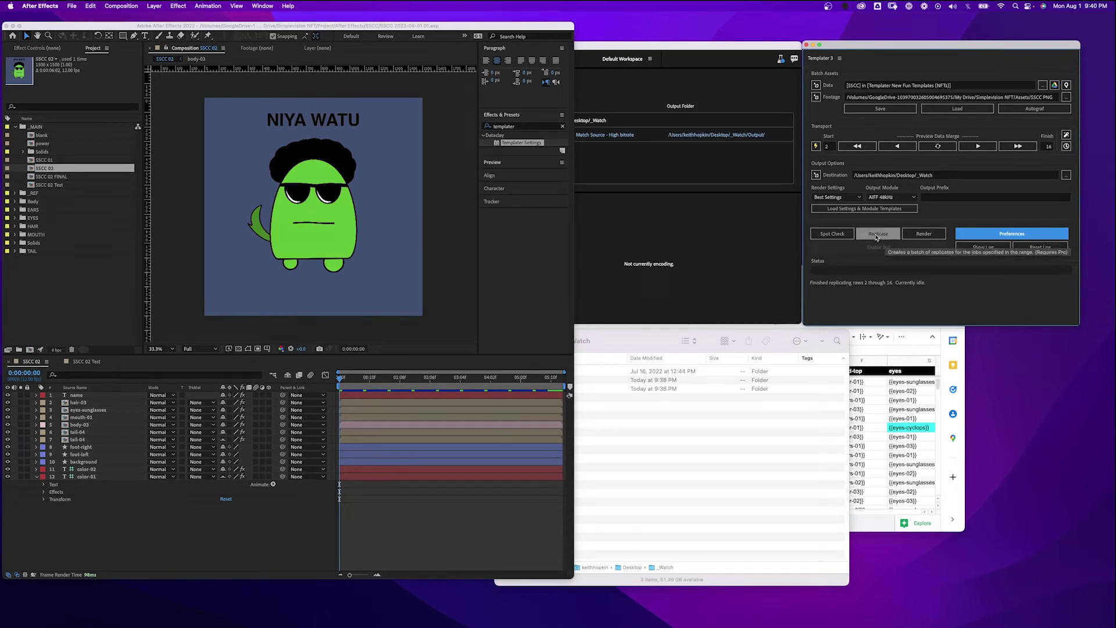
Replicate sheet rows 2–16 with Templater and watch MP4s appear in the _Watch Output folder
click(882, 237)
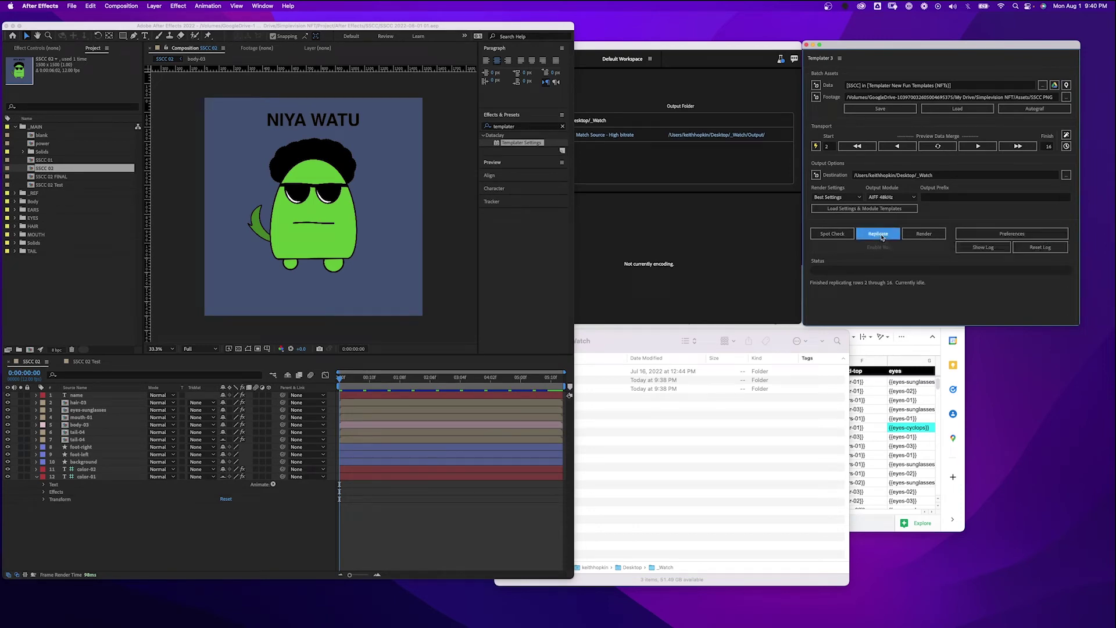
click(707, 429)
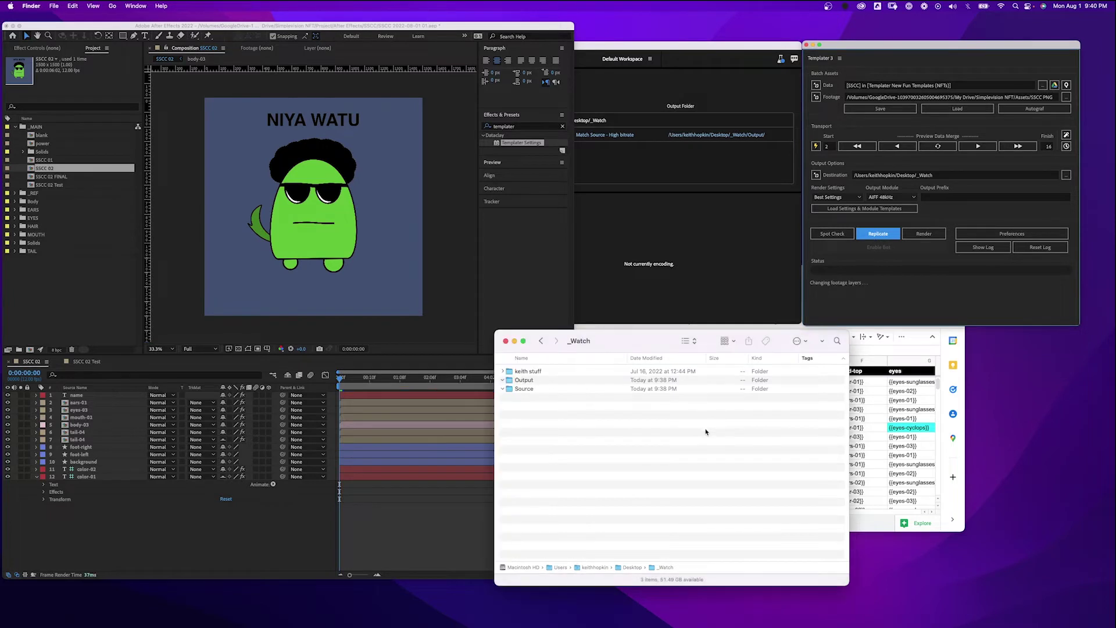
click(613, 220)
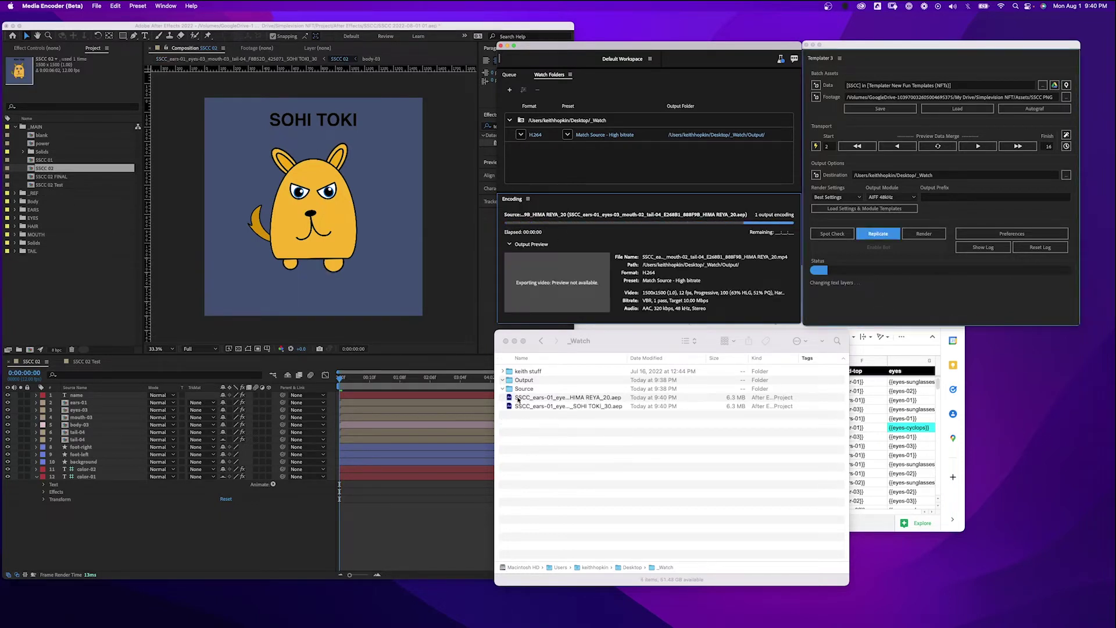
click(525, 412)
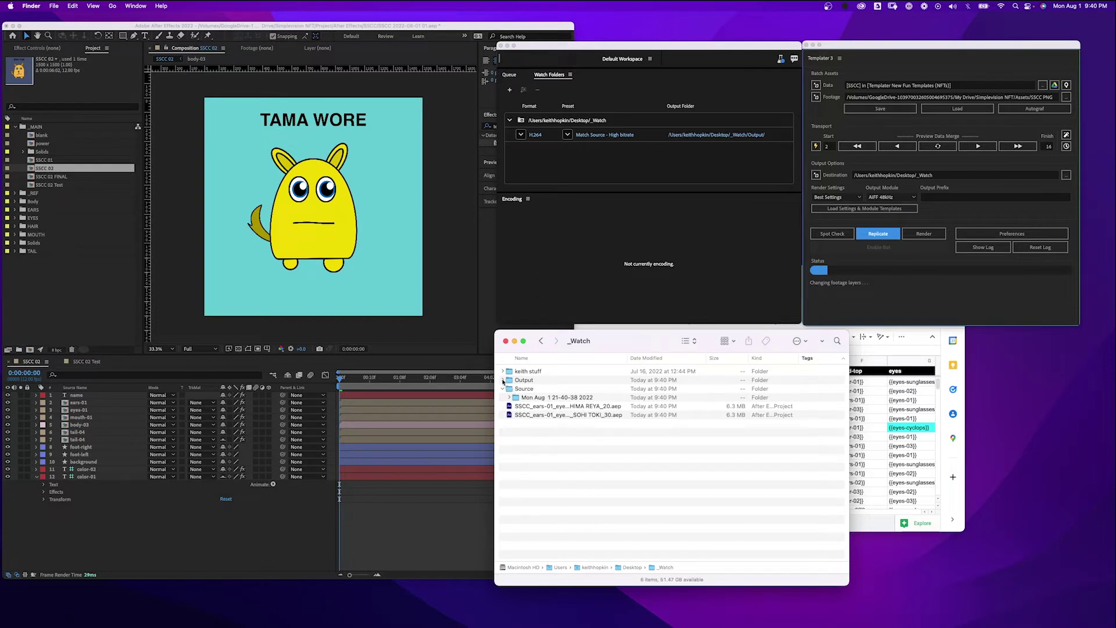
click(503, 380)
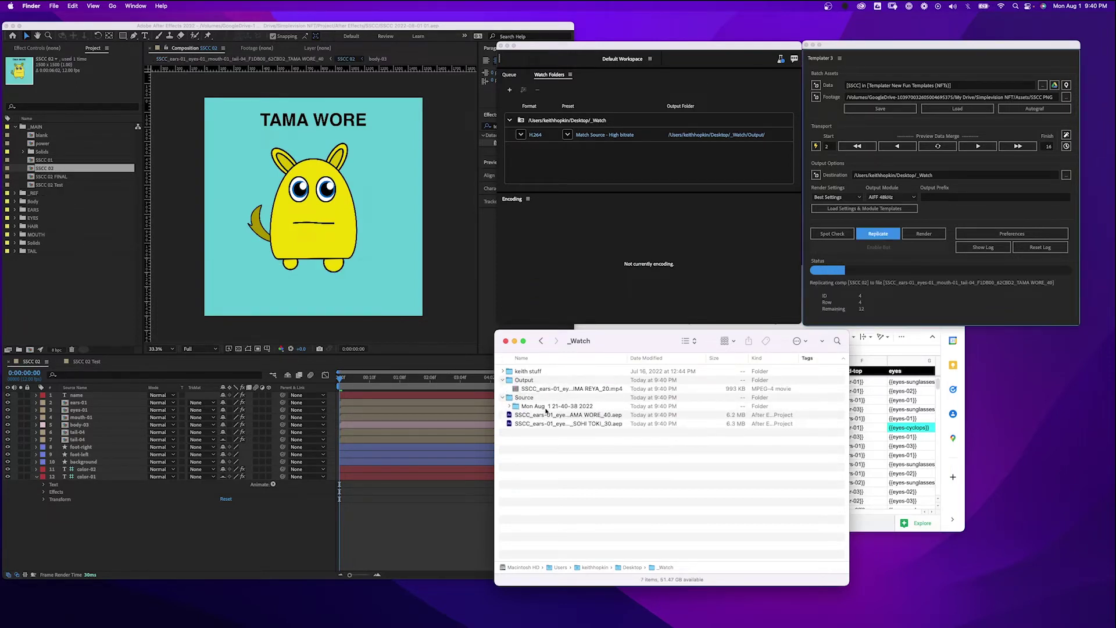
click(510, 407)
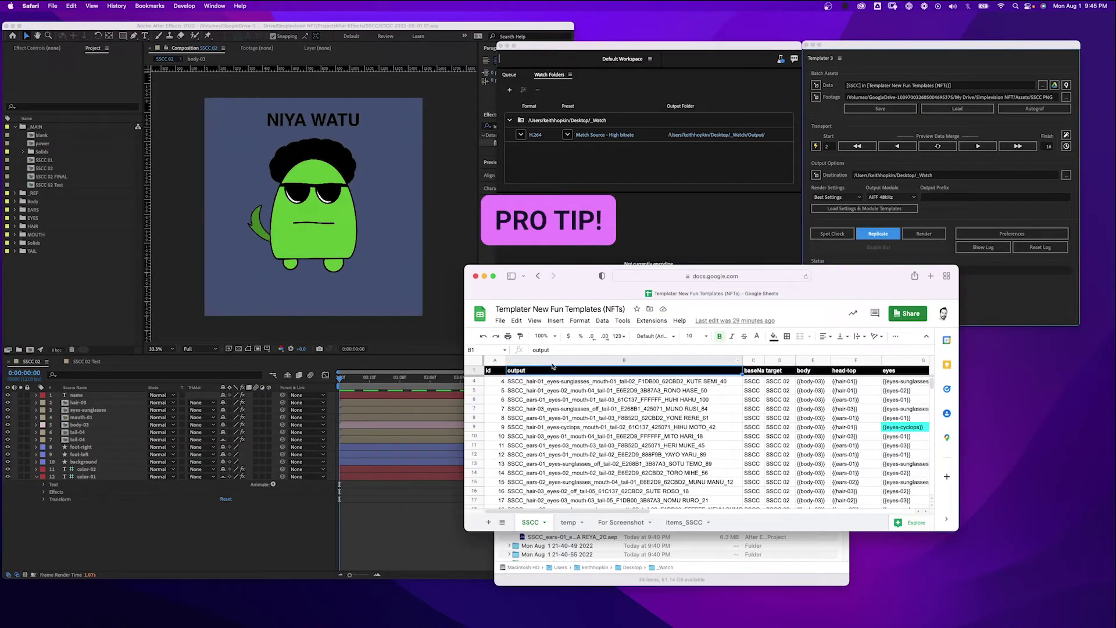
Enter 'filename' in output cell B4 and fill it down through B17
click(552, 361)
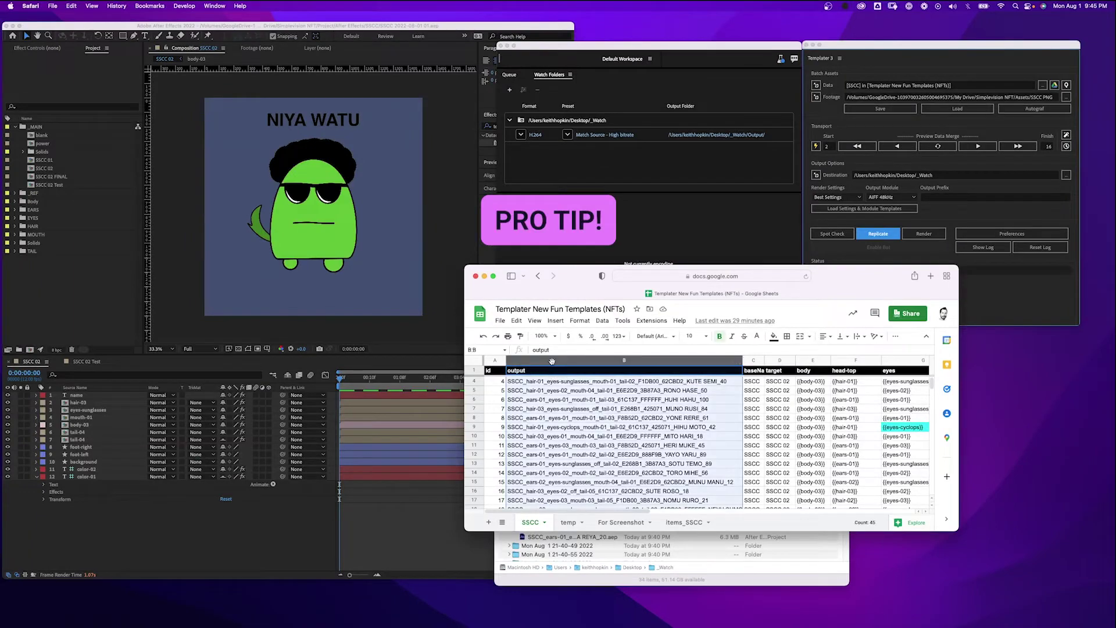
click(699, 384)
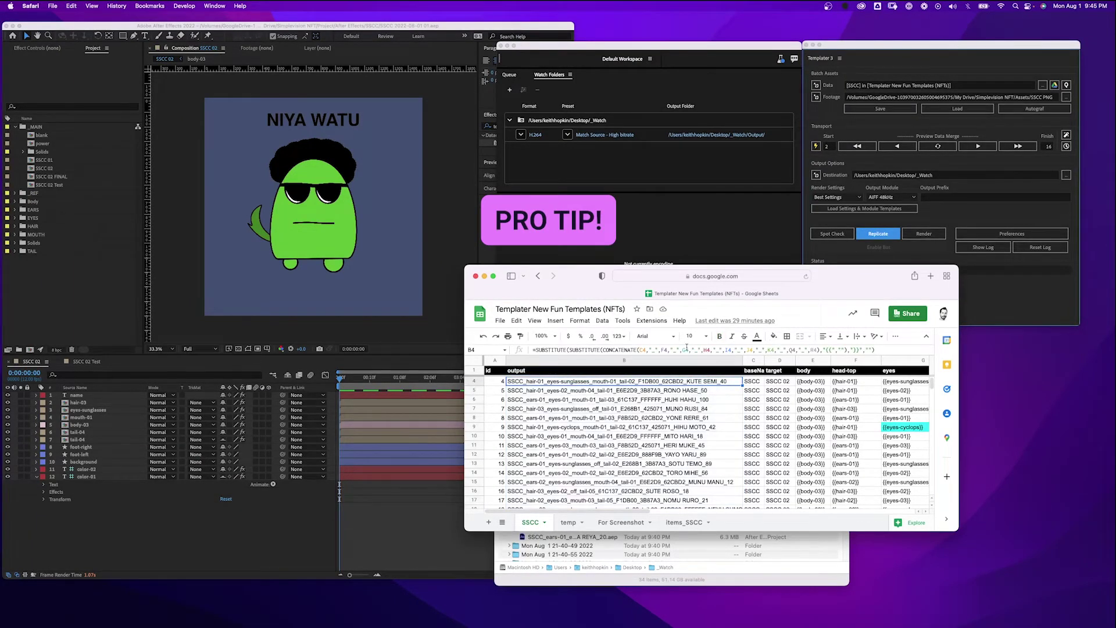
text(filmame)
key(BackSpace)
key(BackSpace)
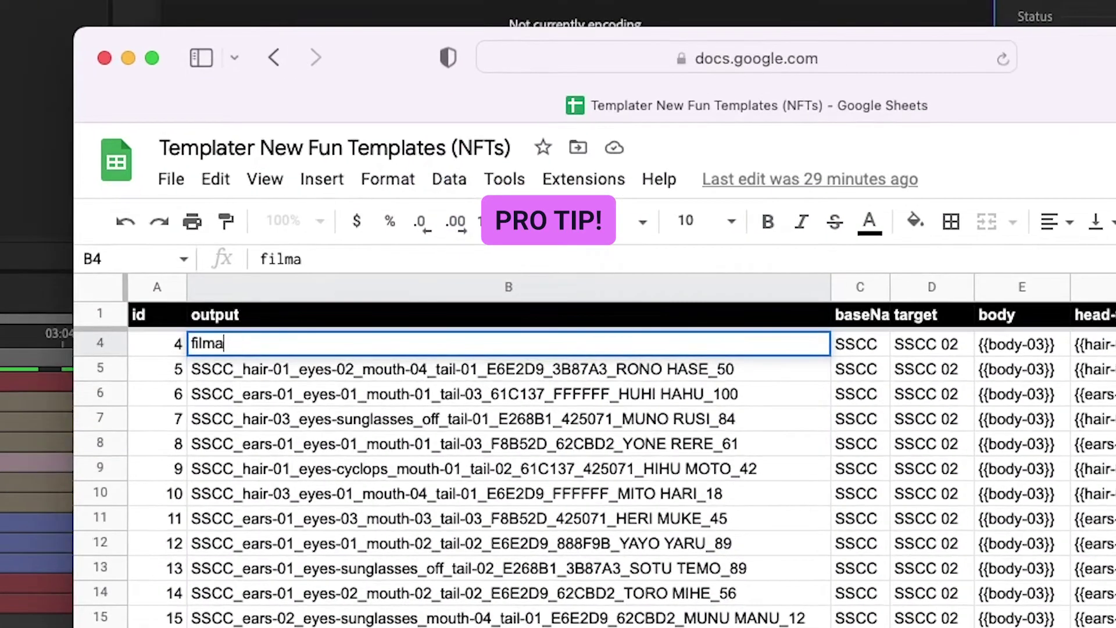
text(,e)
key(Return)
key(Up)
text(filename)
key(Return)
key(Up)
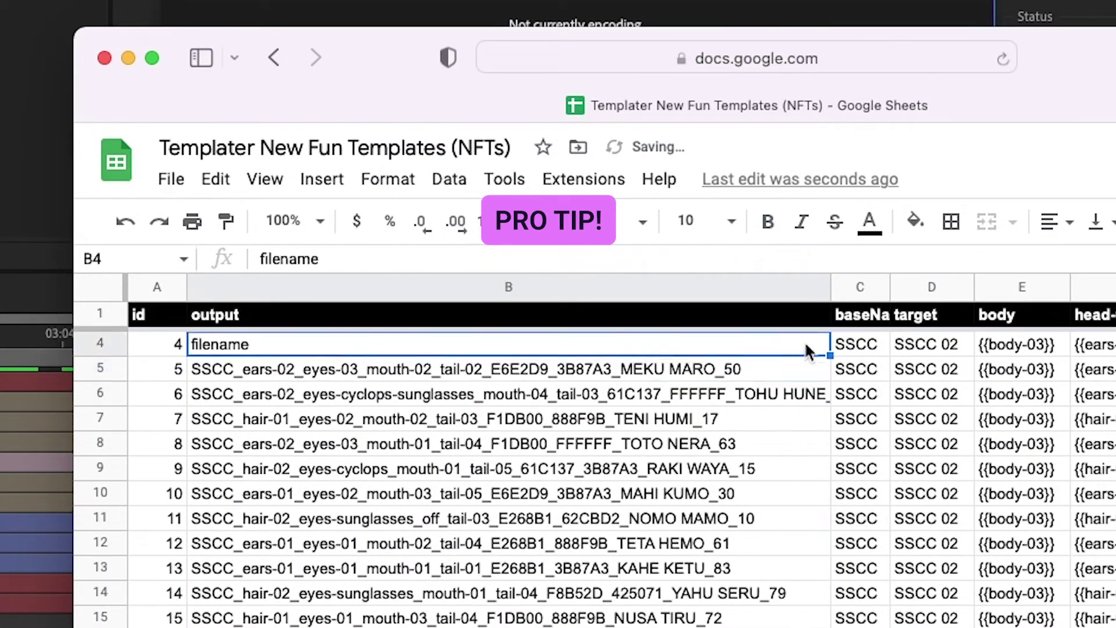
drag(830, 356, 779, 625)
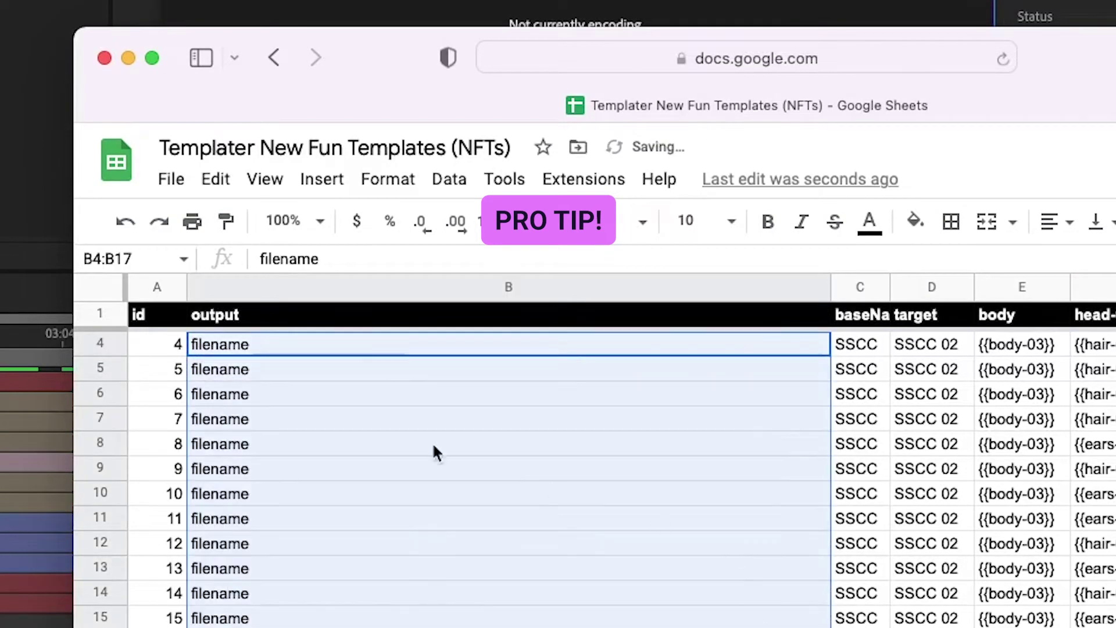
click(313, 394)
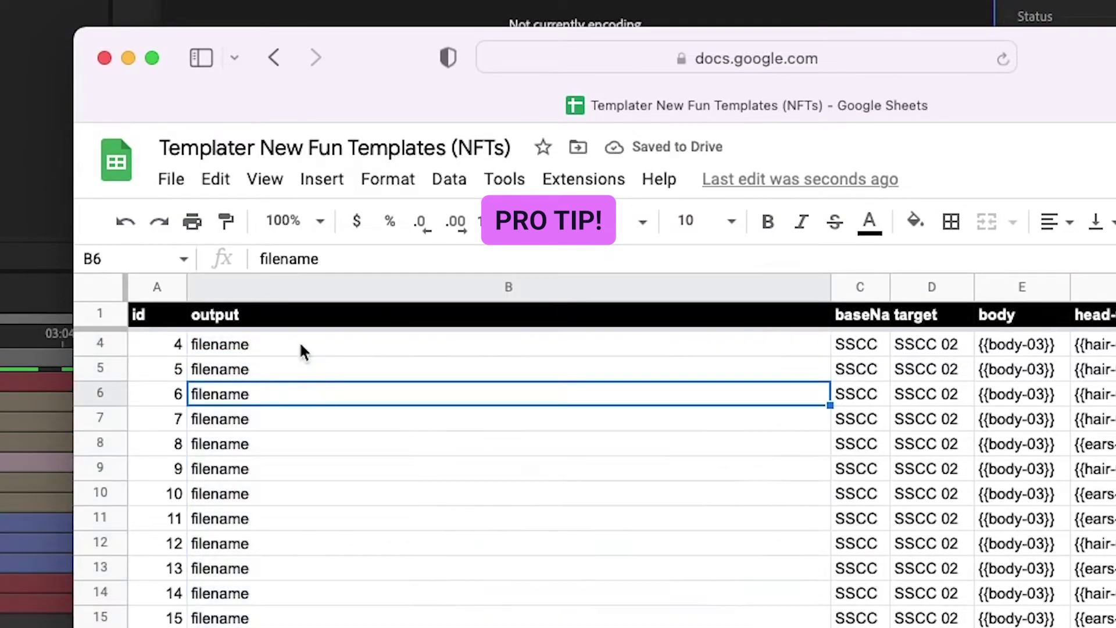
Change B4 to 'filename 1' and fill down so B17 reads 'filename 14'
click(302, 344)
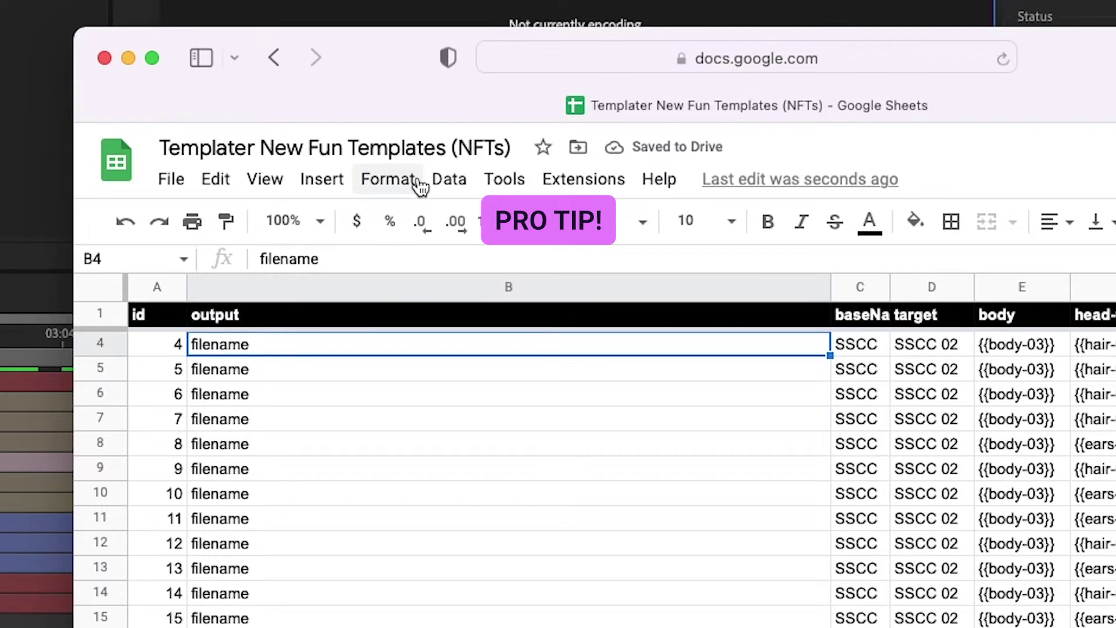
key(Return)
text(1)
key(Return)
click(788, 349)
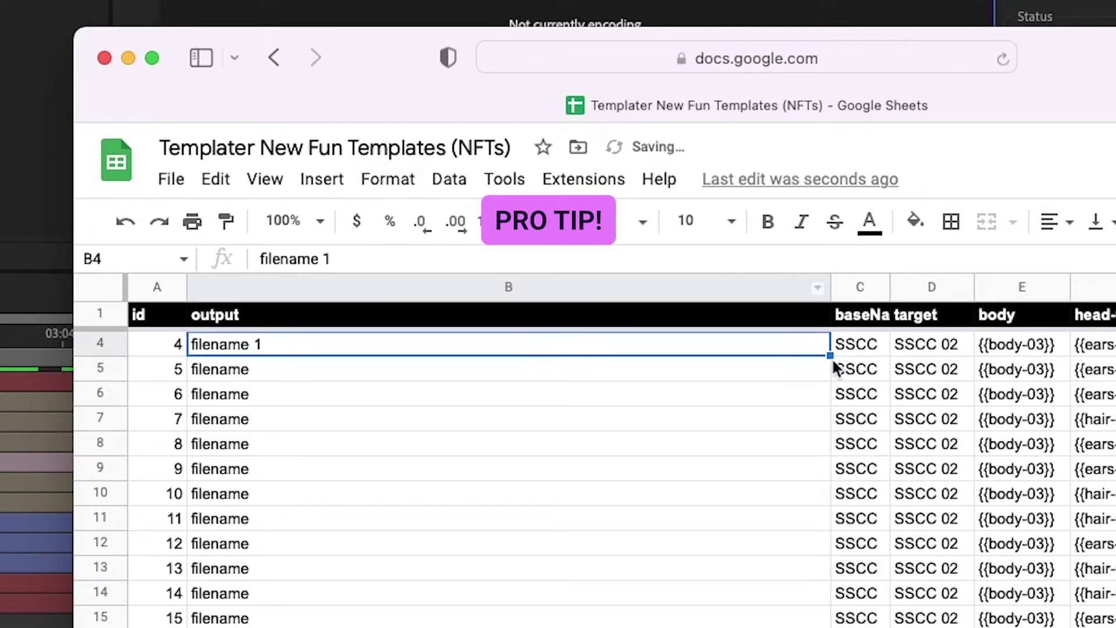
drag(830, 357, 765, 626)
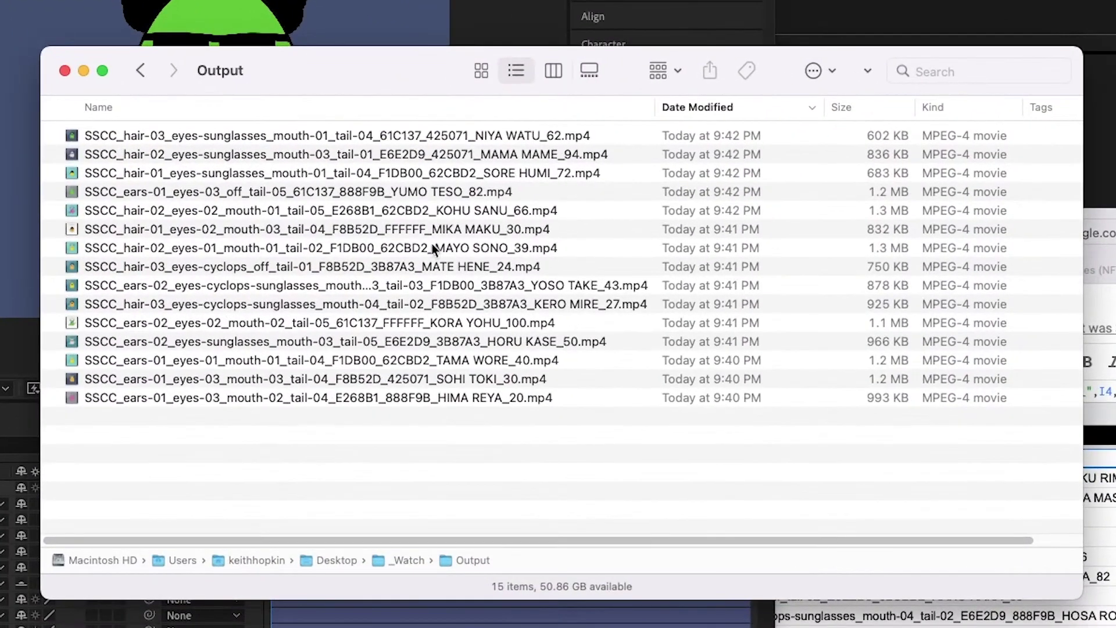
Quick Look the rendered Output MP4s, stepping from NIYA WATU through KERO MIRE and beyond
click(400, 133)
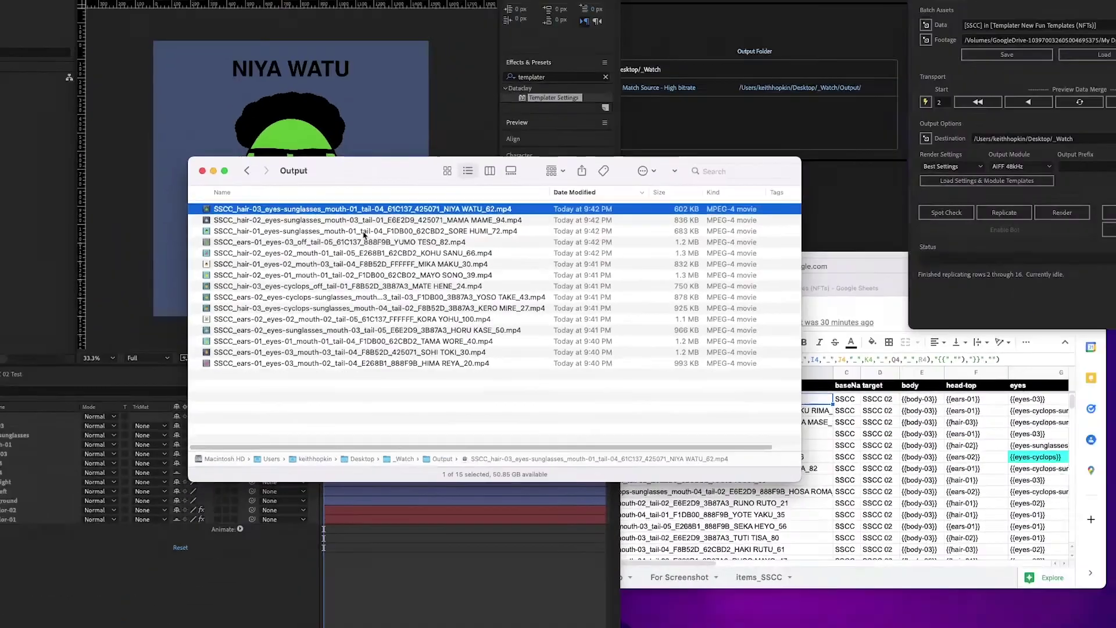
key(space)
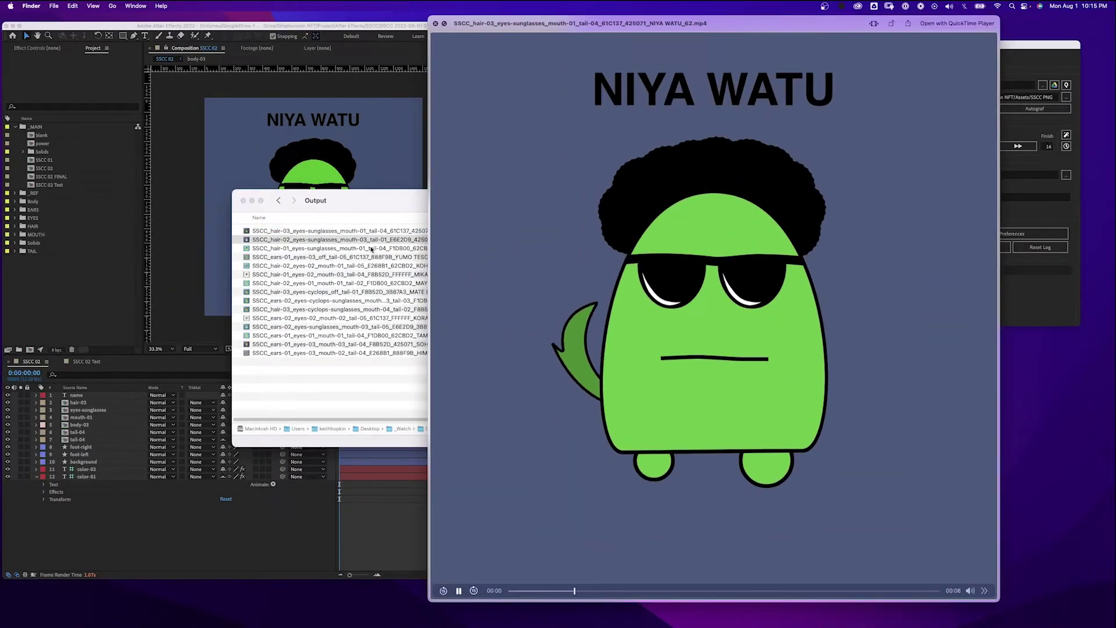
key(Down)
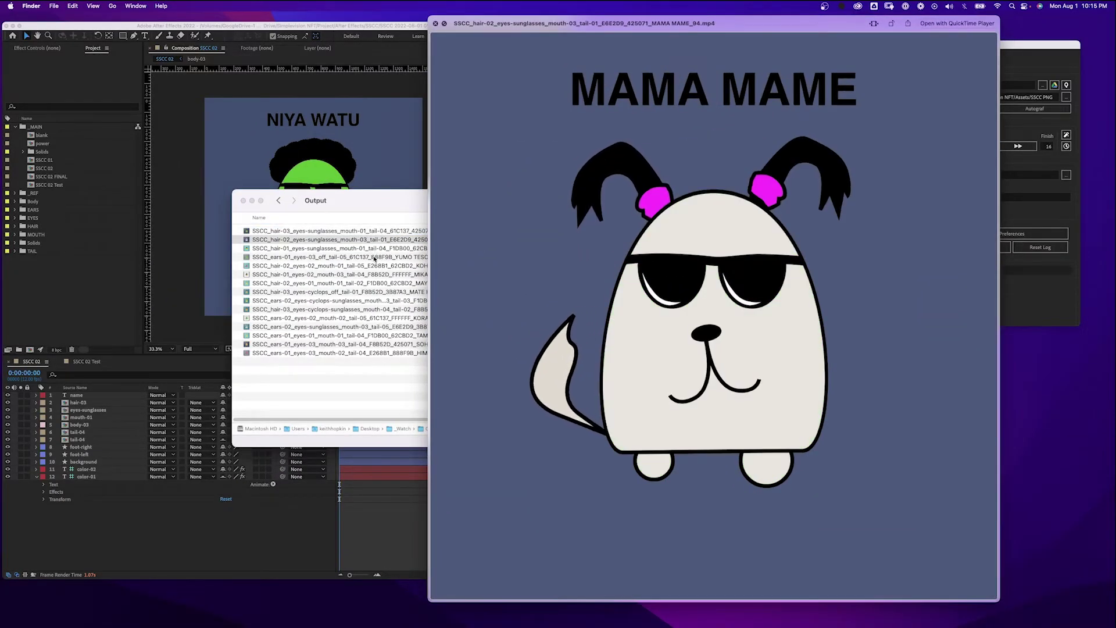
mouse_move(623, 155)
key(Down)
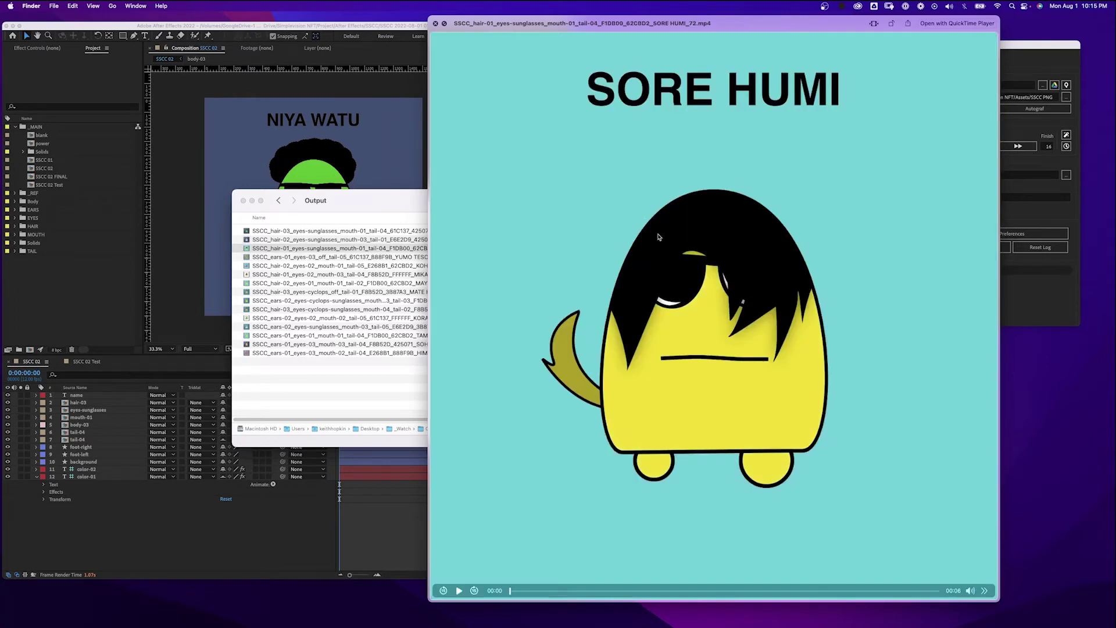
key(Down)
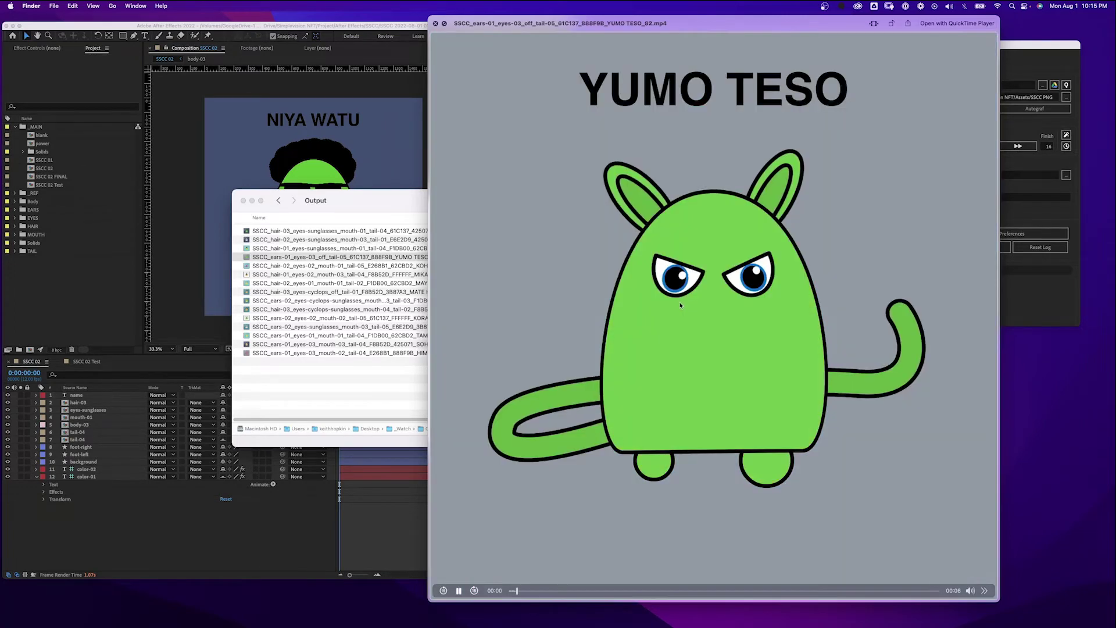
key(Down)
key(Down)
key(Down)
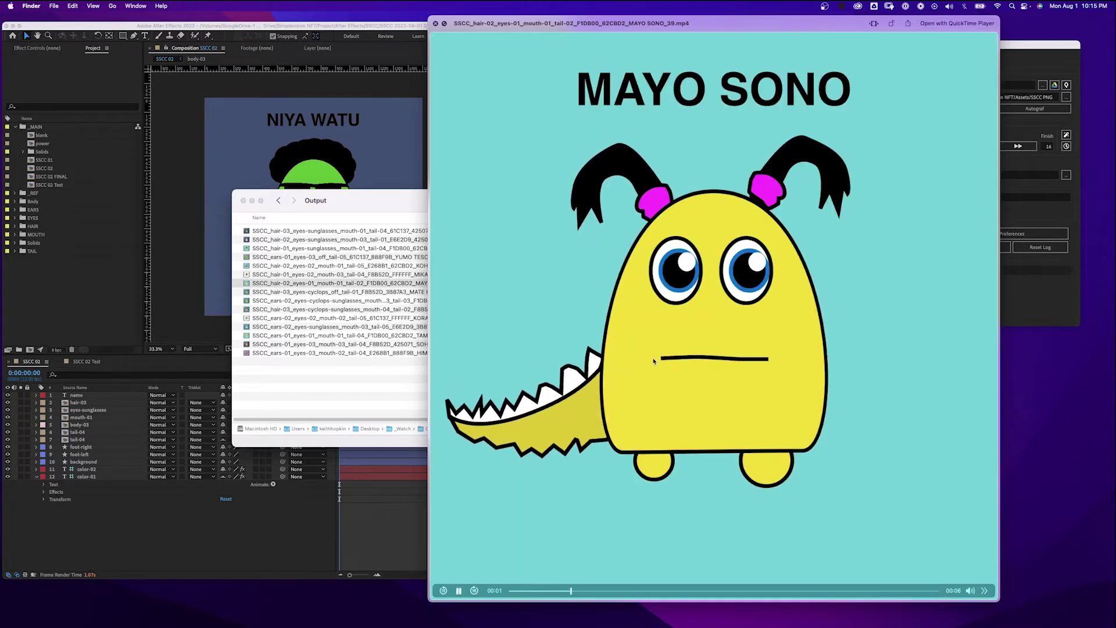
key(Down)
key(Down)
key(Down)
key(Down)
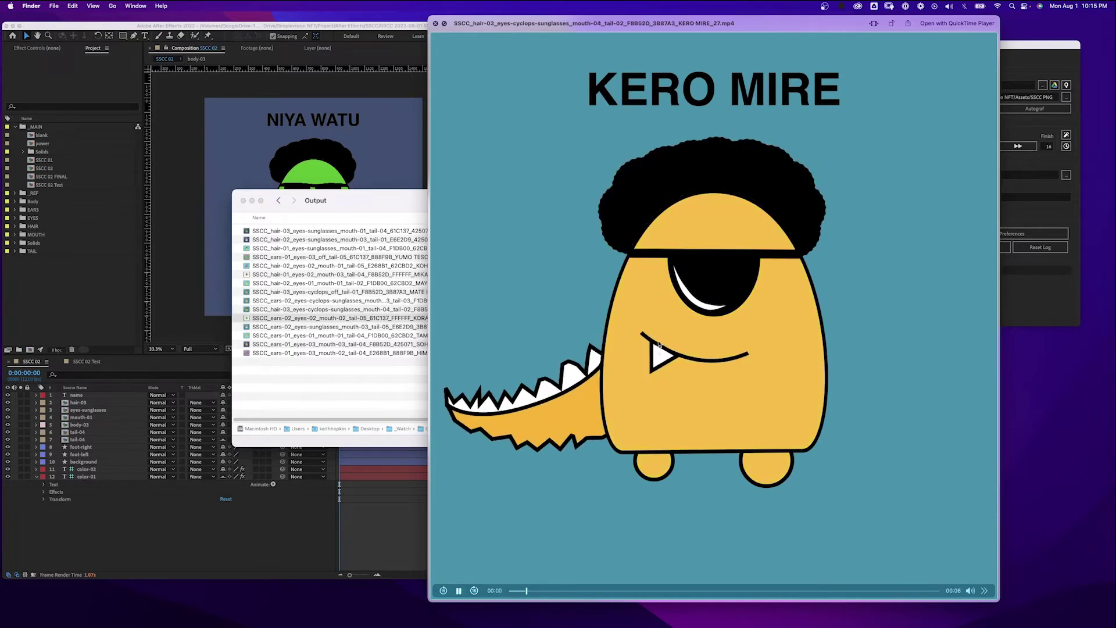
key(Down)
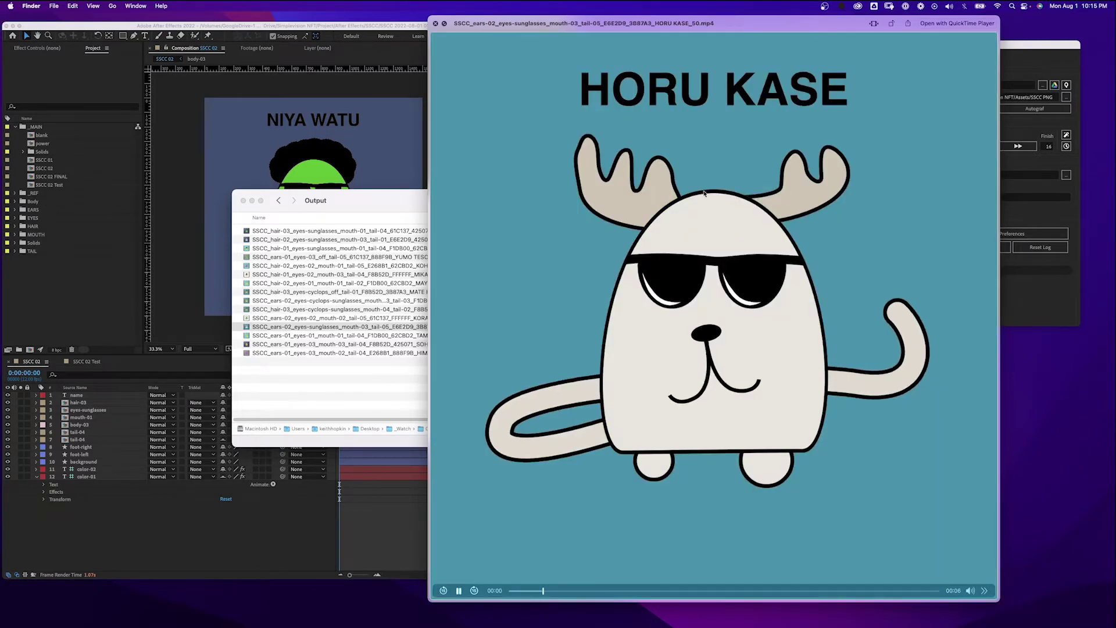
key(Down)
key(Down)
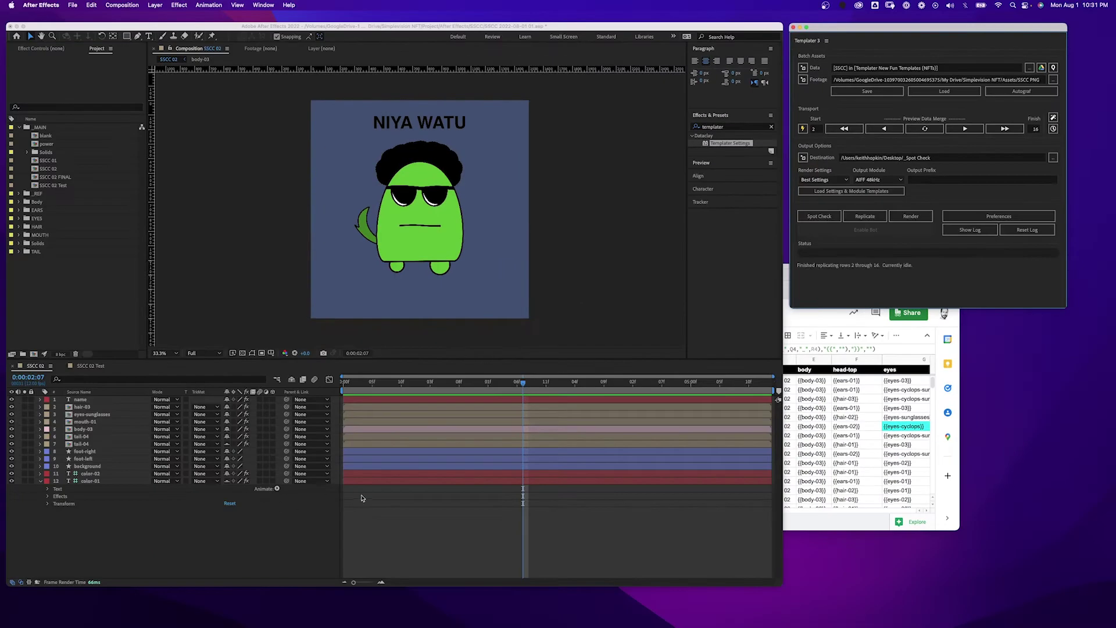
Add a 'still' marker at 0:00:02:08 and run Templater's Spot Check to render a PNG still
drag(463, 389, 540, 386)
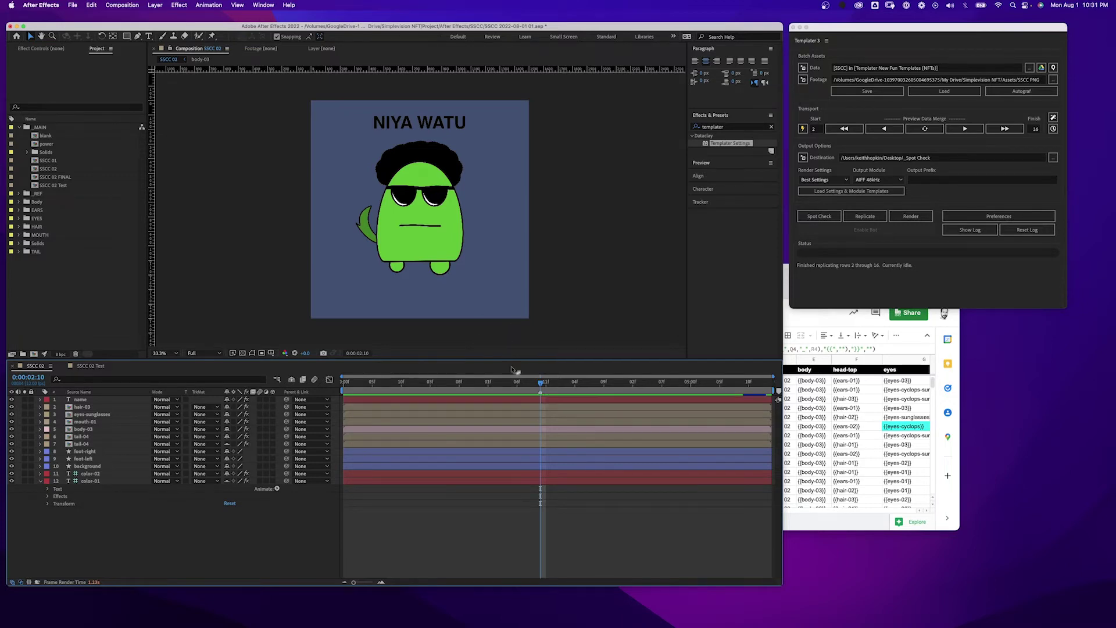
click(529, 387)
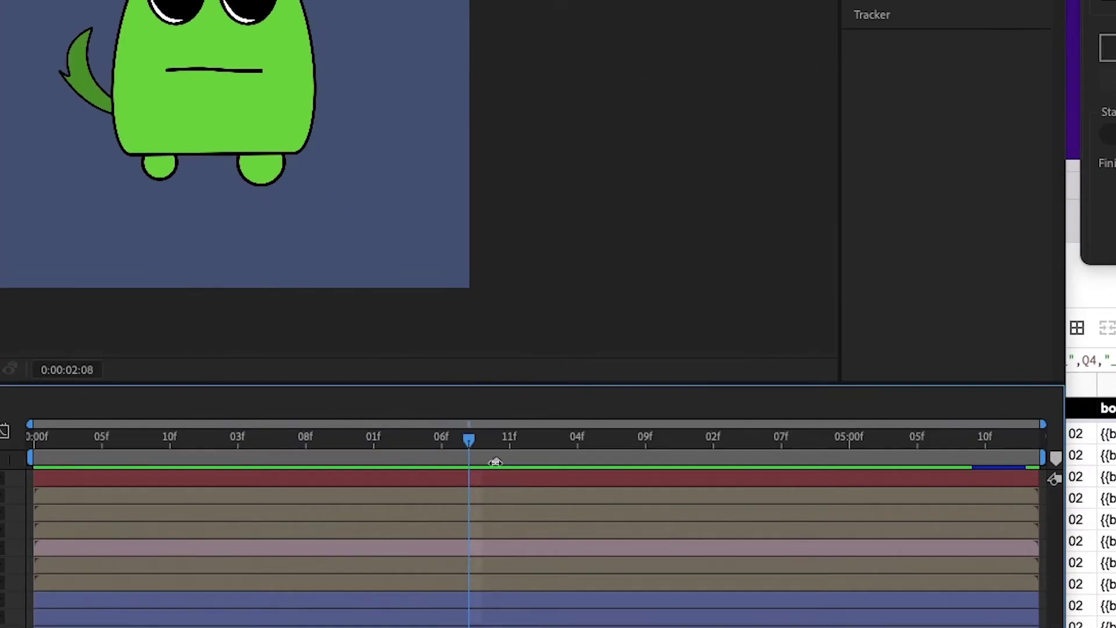
double_click(495, 462)
text(still)
click(645, 330)
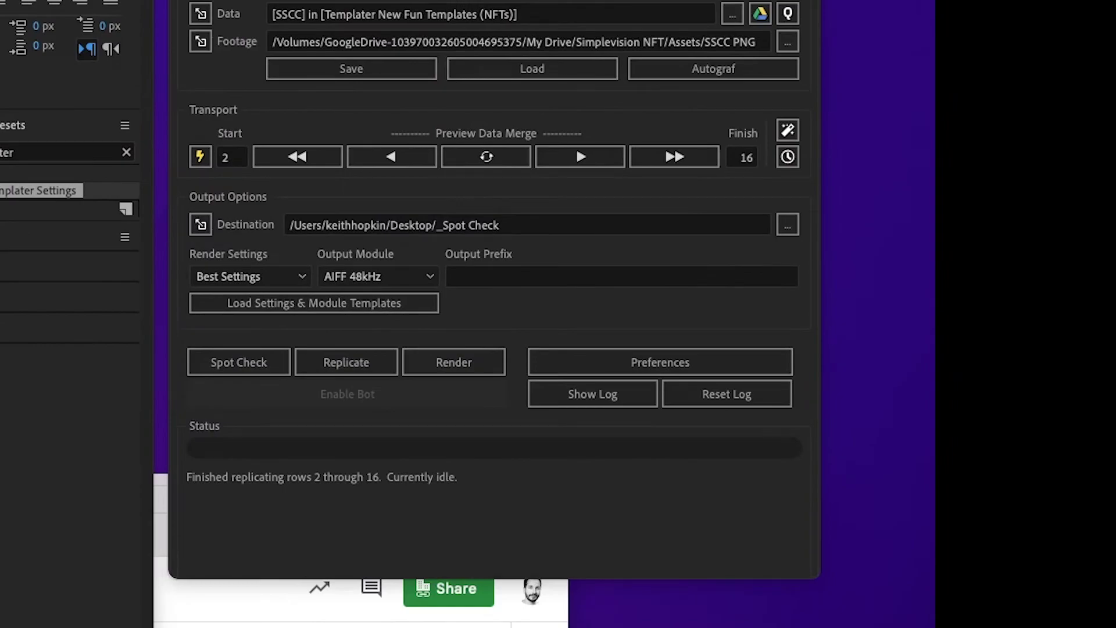
click(349, 366)
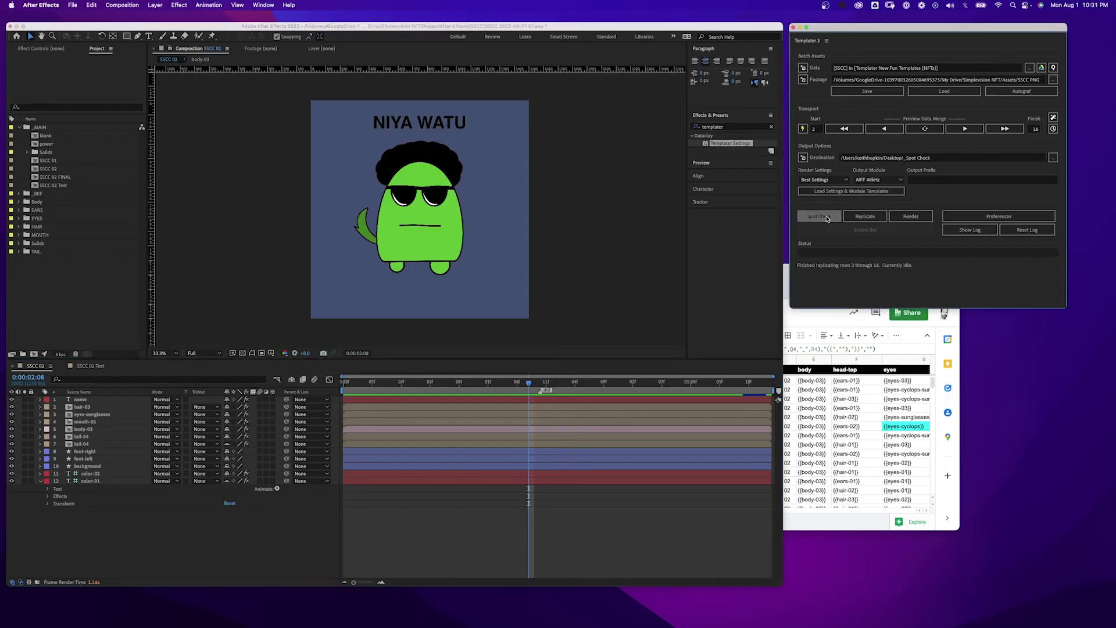
click(239, 362)
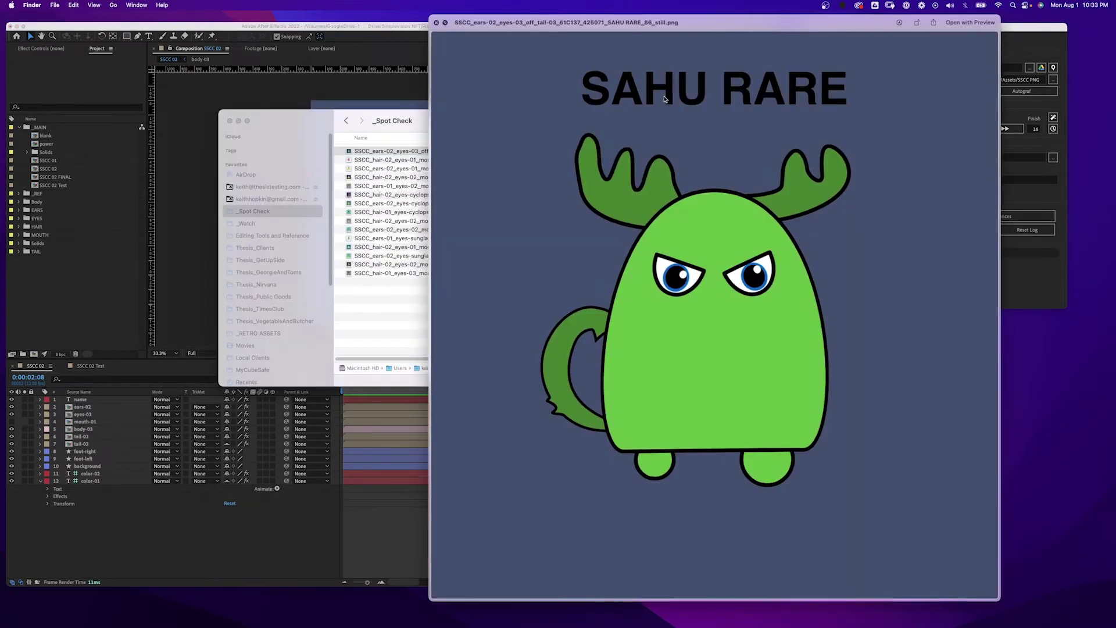
Step through the spot-check PNG stills of each creature in Quick Look
key(Down)
key(Down)
key(Down)
key(Down)
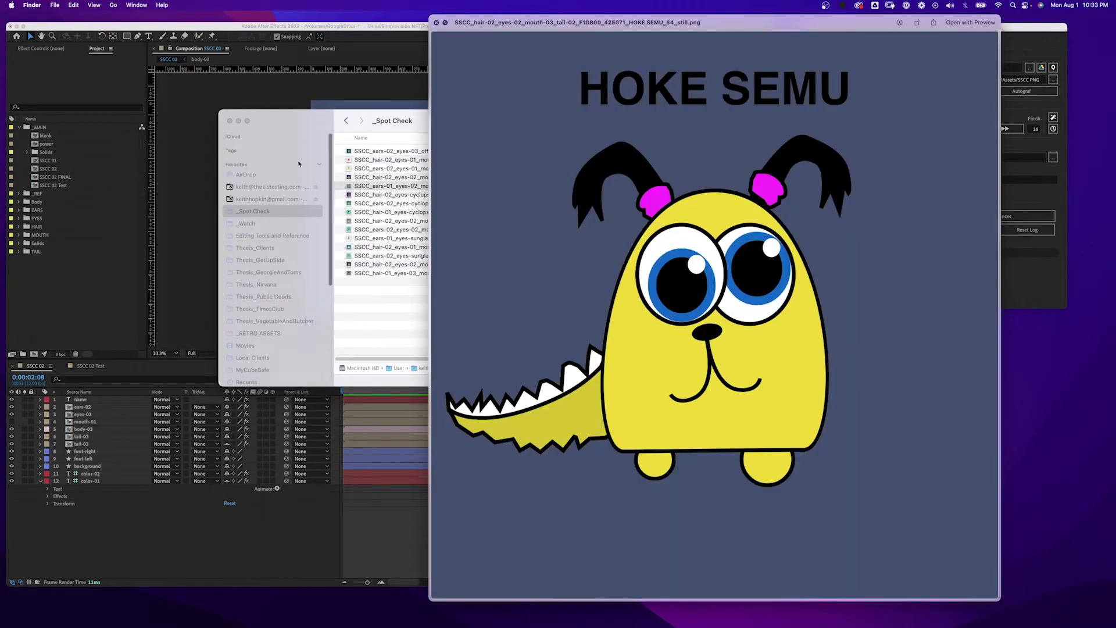
key(Down)
key(Down)
key(Down)
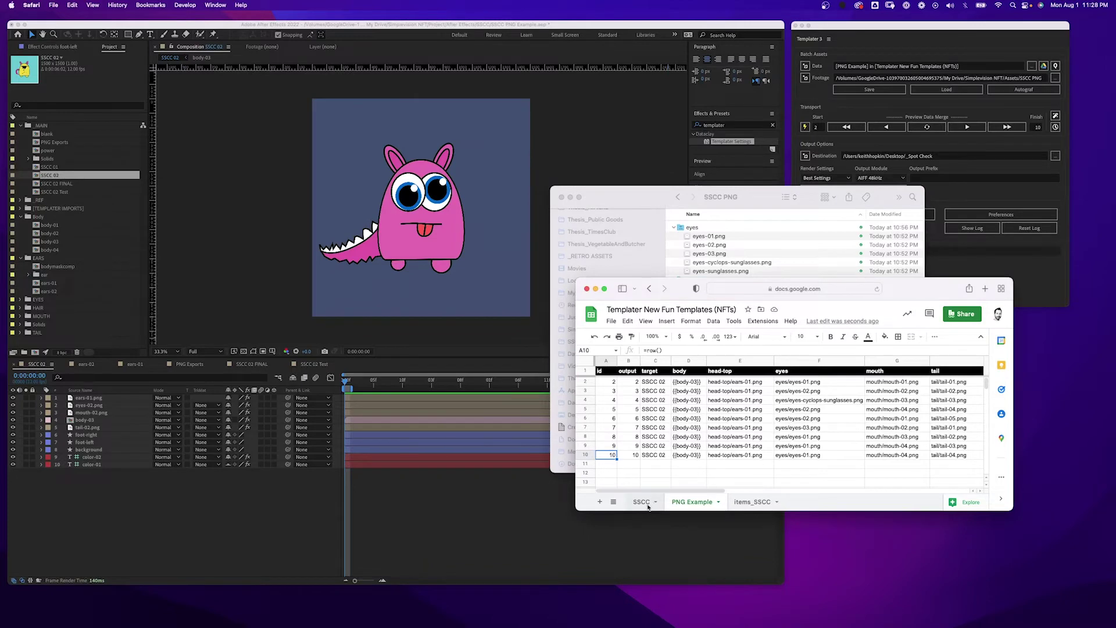
Check cell H10's formula on the SSCC sheet, then preview the eyes, hair and mouth part PNGs
click(646, 501)
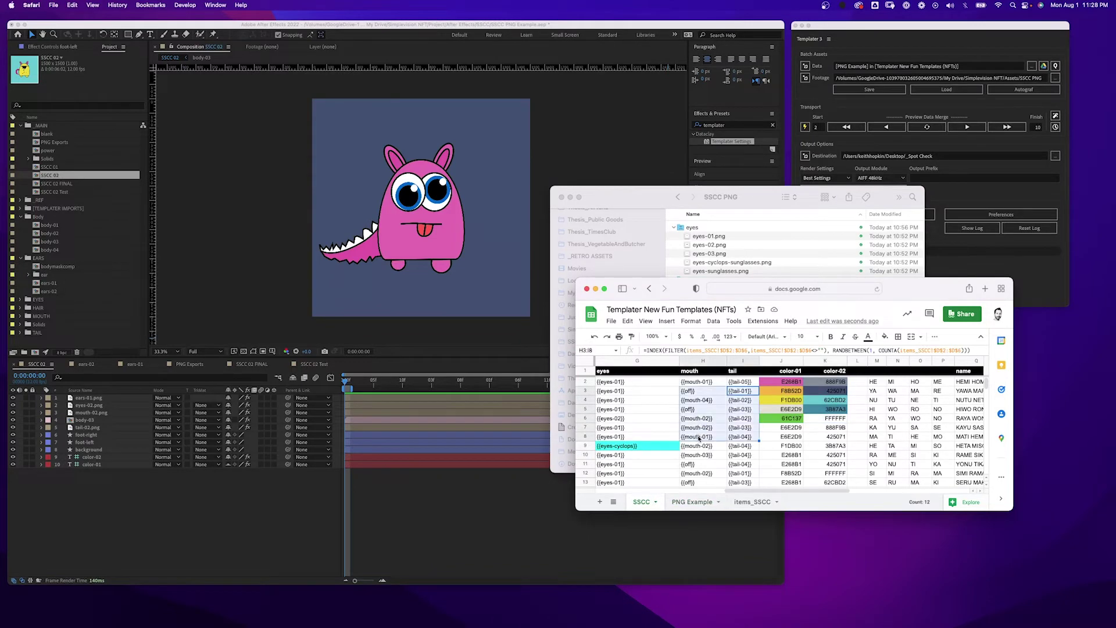
click(702, 454)
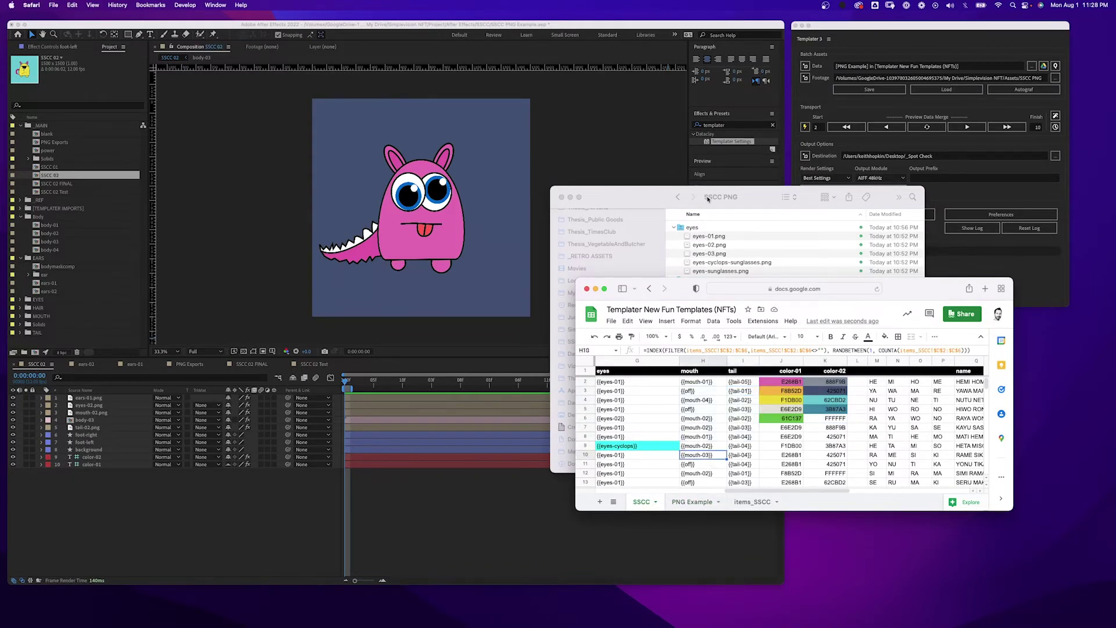
click(629, 200)
click(701, 236)
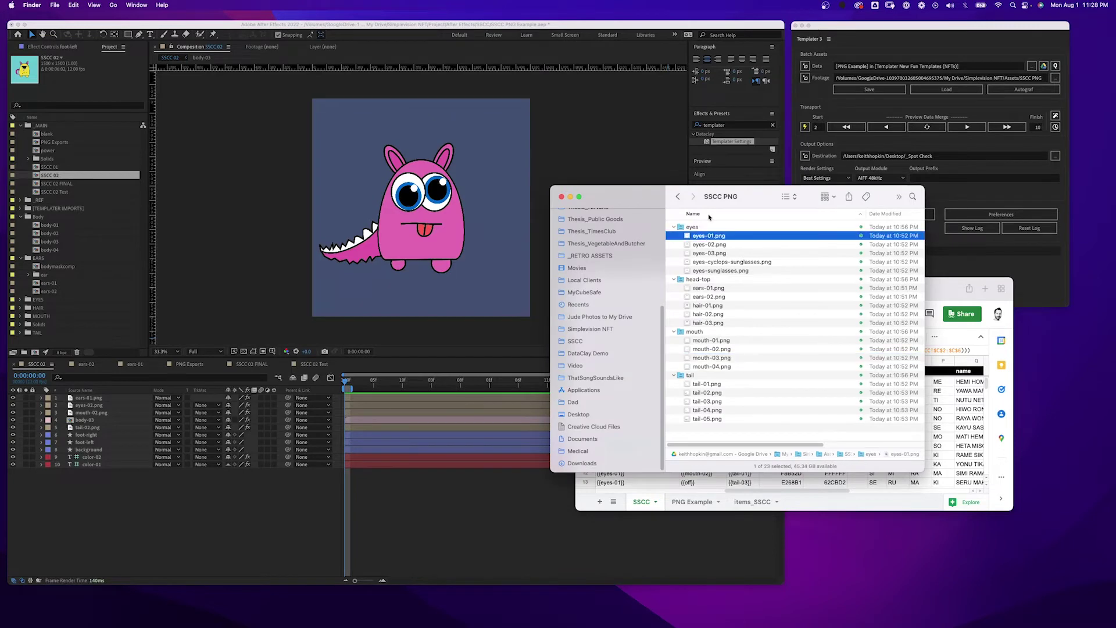
key(space)
key(Down)
key(Down)
key(Down)
key(Down)
key(Down)
key(Down)
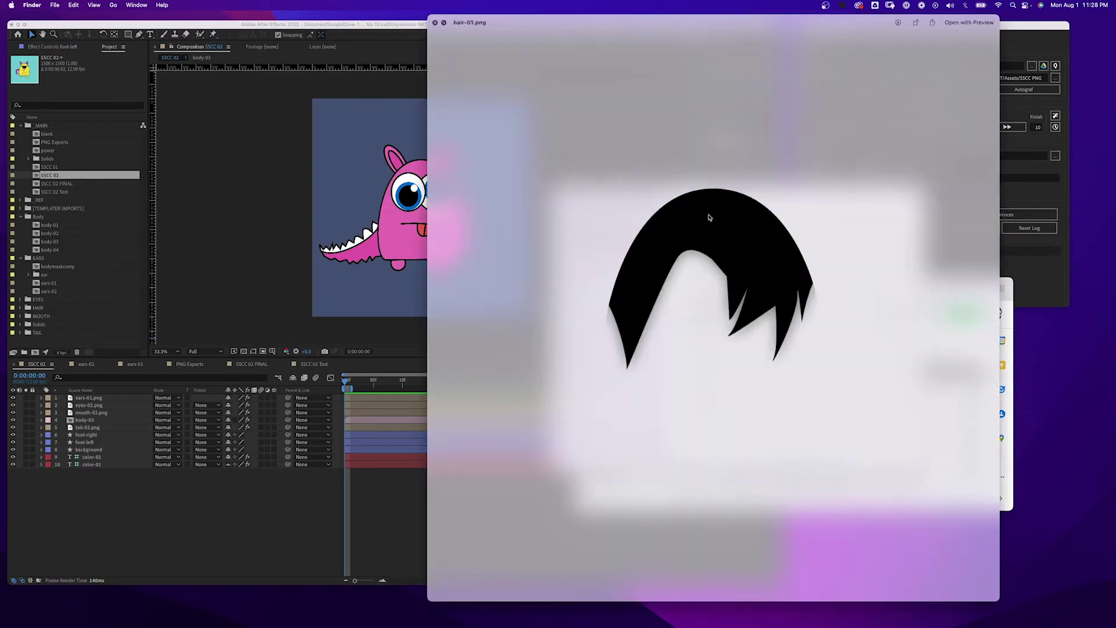
key(Down)
key(Down)
key(Down)
key(Down)
key(Down)
key(Down)
key(space)
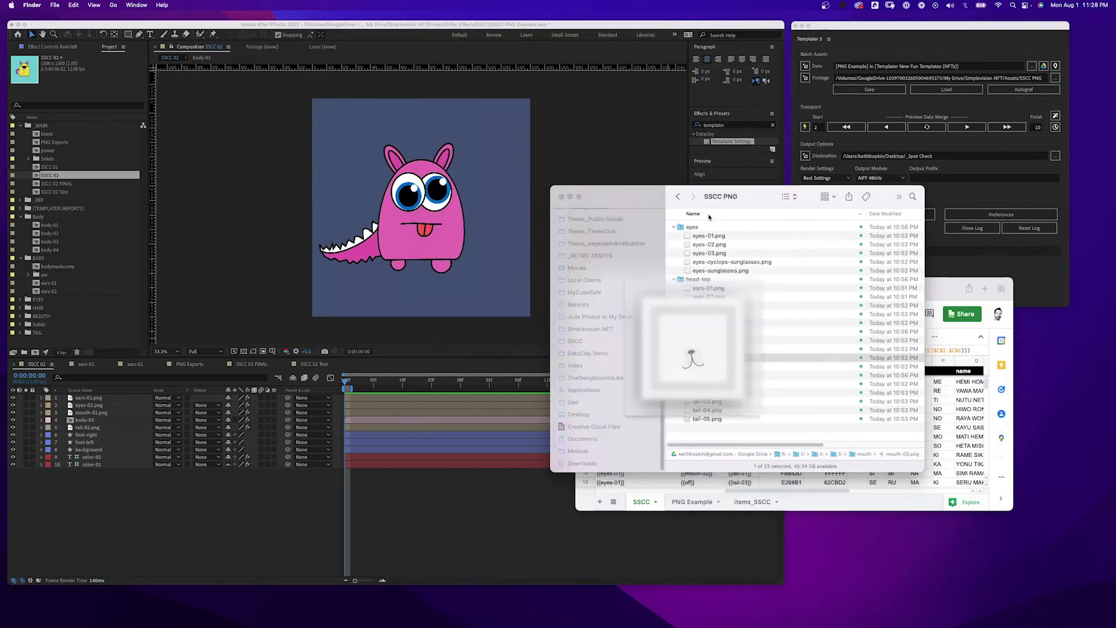
Flip between the spreadsheet and PNG Example sheet, then move Templater up under the menu bar
click(768, 504)
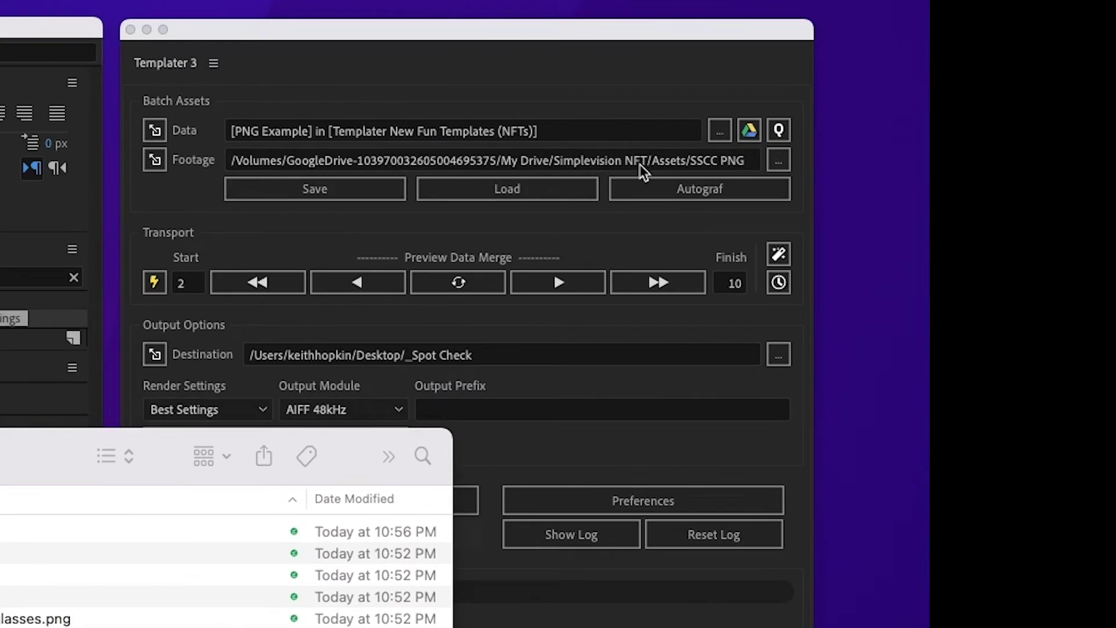
click(662, 221)
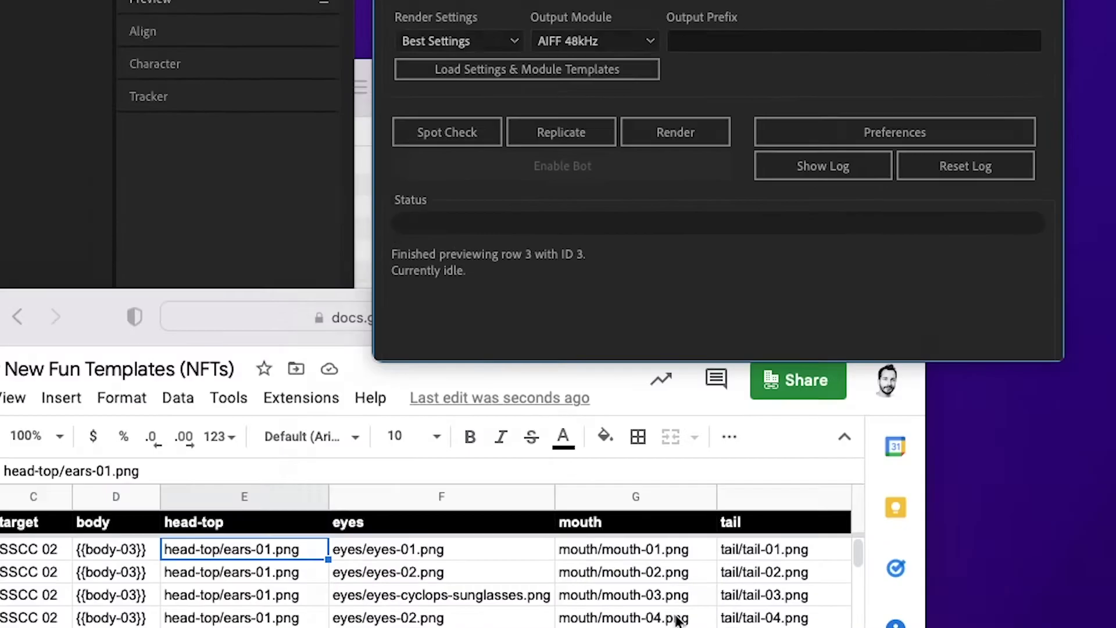
click(399, 324)
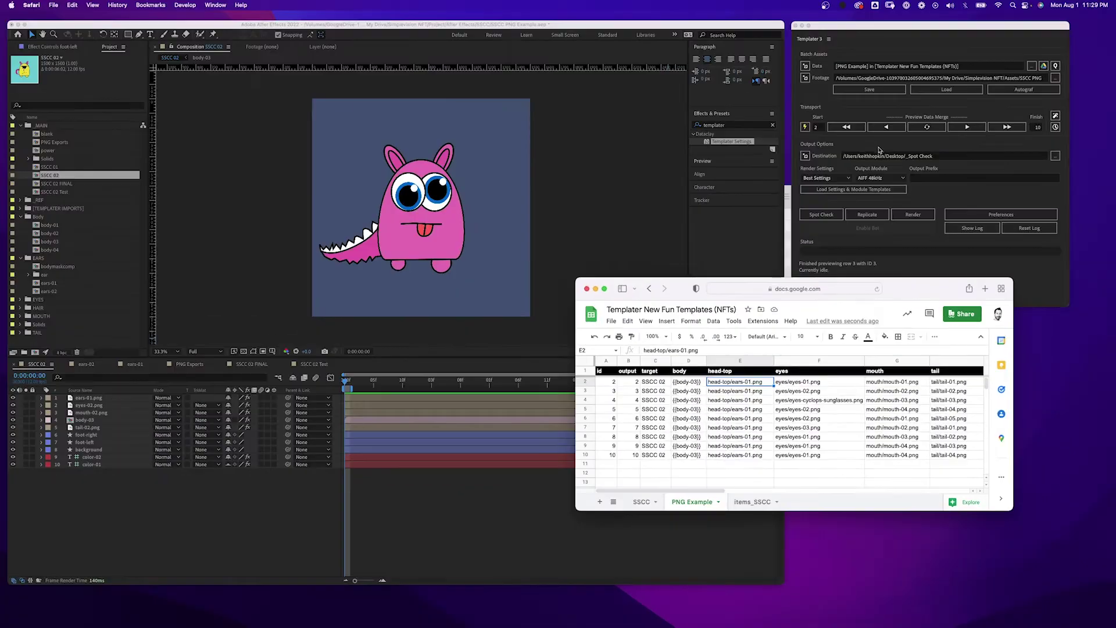
click(975, 119)
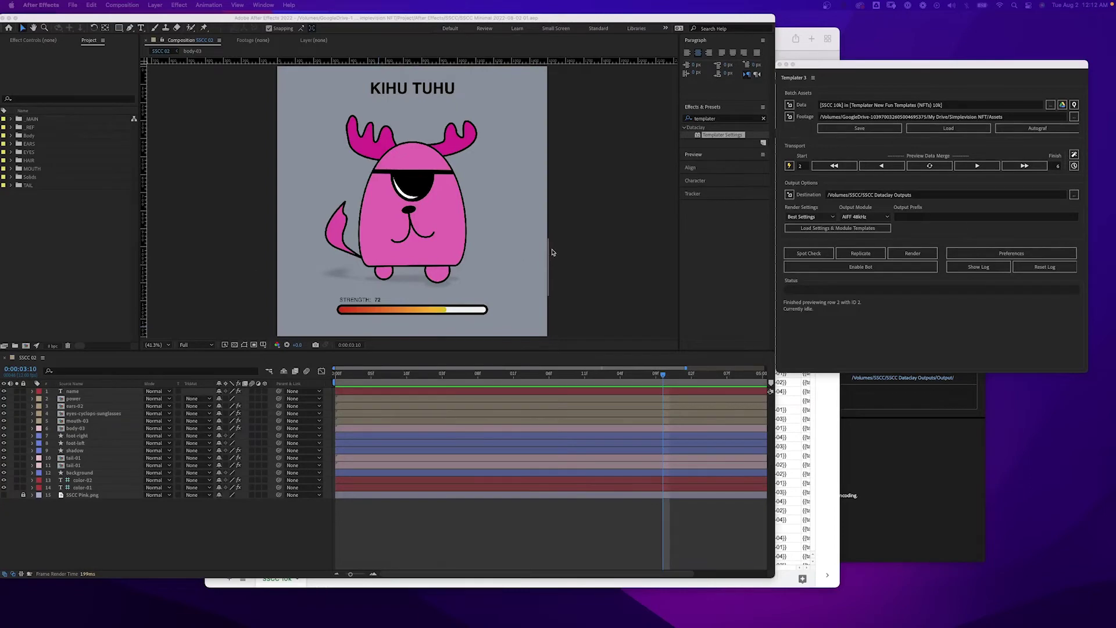
click(701, 20)
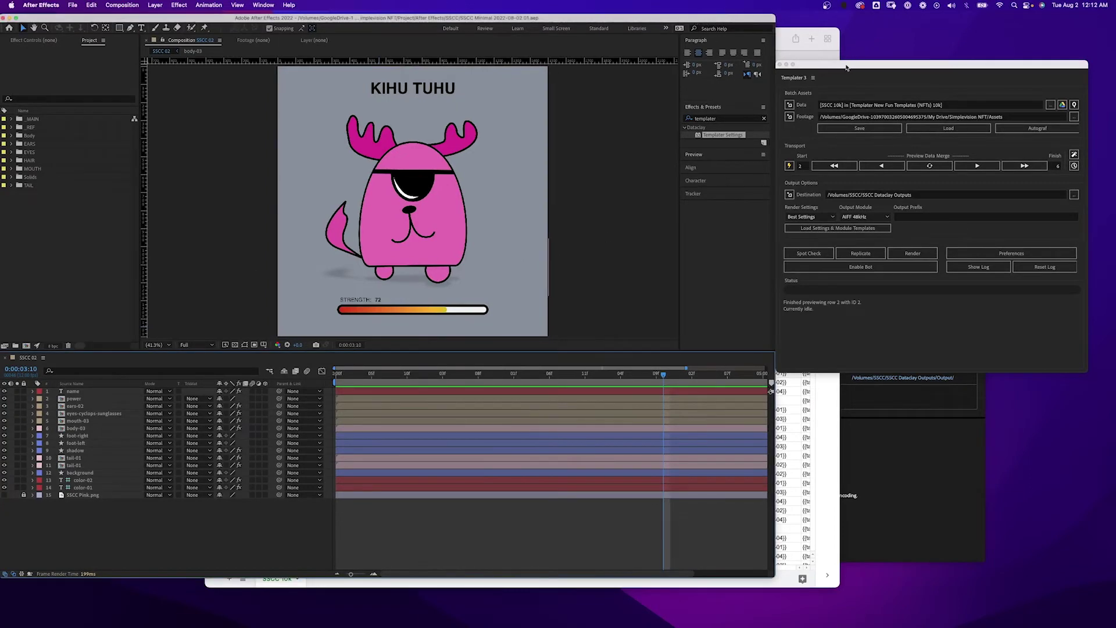
drag(846, 68, 851, 25)
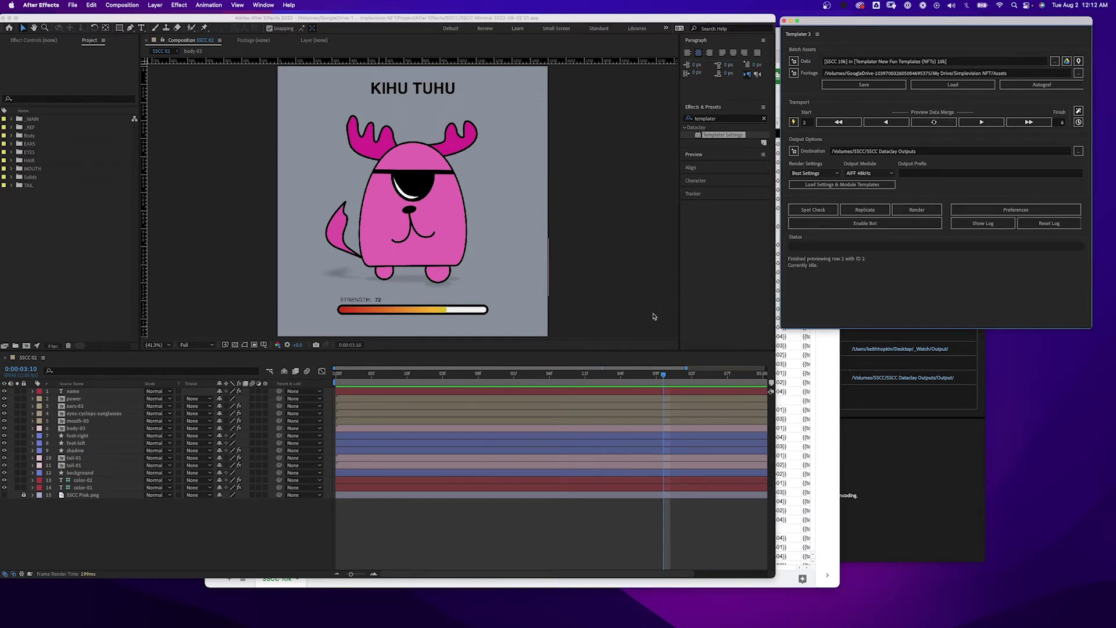
Look over Dataclay's Templater edition comparison page, then return to the Templater spreadsheet
click(834, 385)
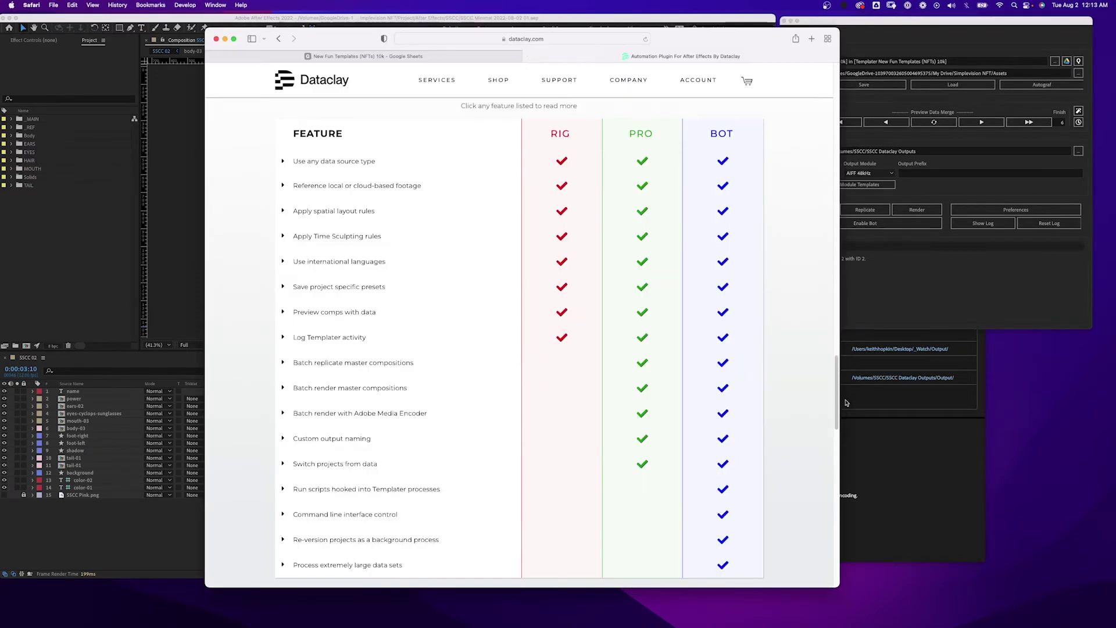
scroll(834, 385, up, 3)
scroll(834, 385, down, 5)
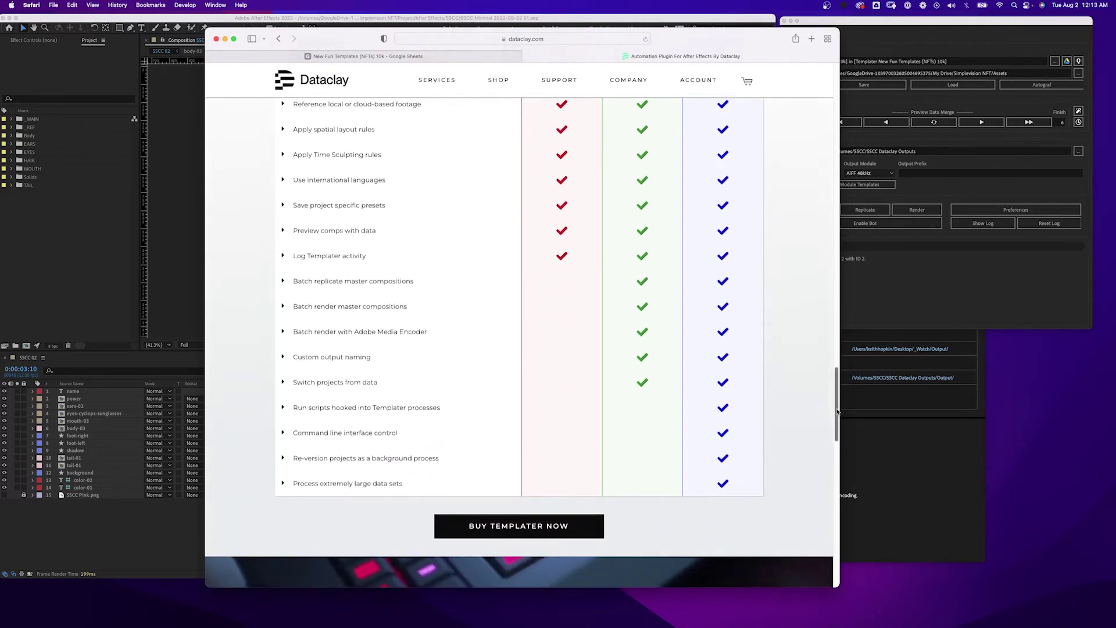
scroll(720, 176, up, 2)
click(448, 56)
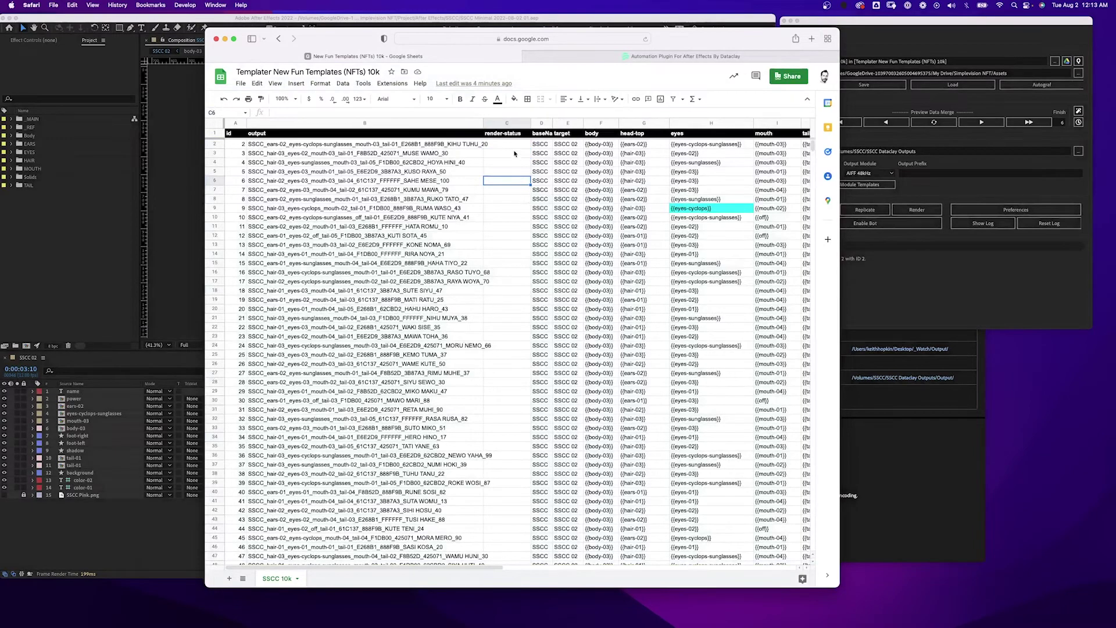
Enter 'ready' in render-status cells C2, C3 and C4
click(506, 134)
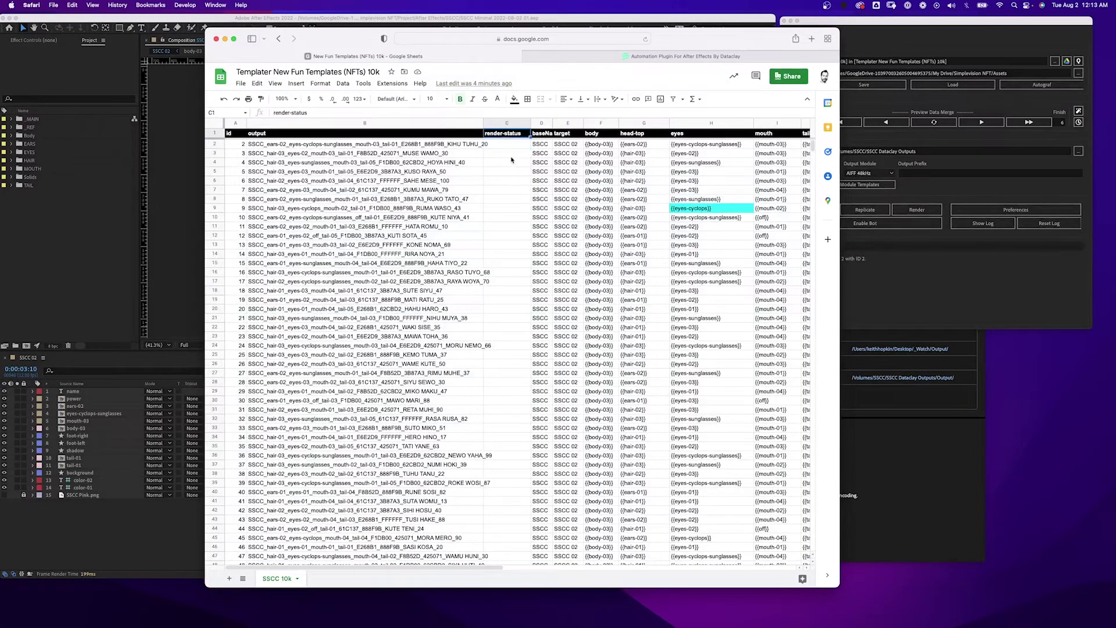
key(Down)
text(ready)
key(Return)
text(ready)
key(Return)
text(read)
key(Return)
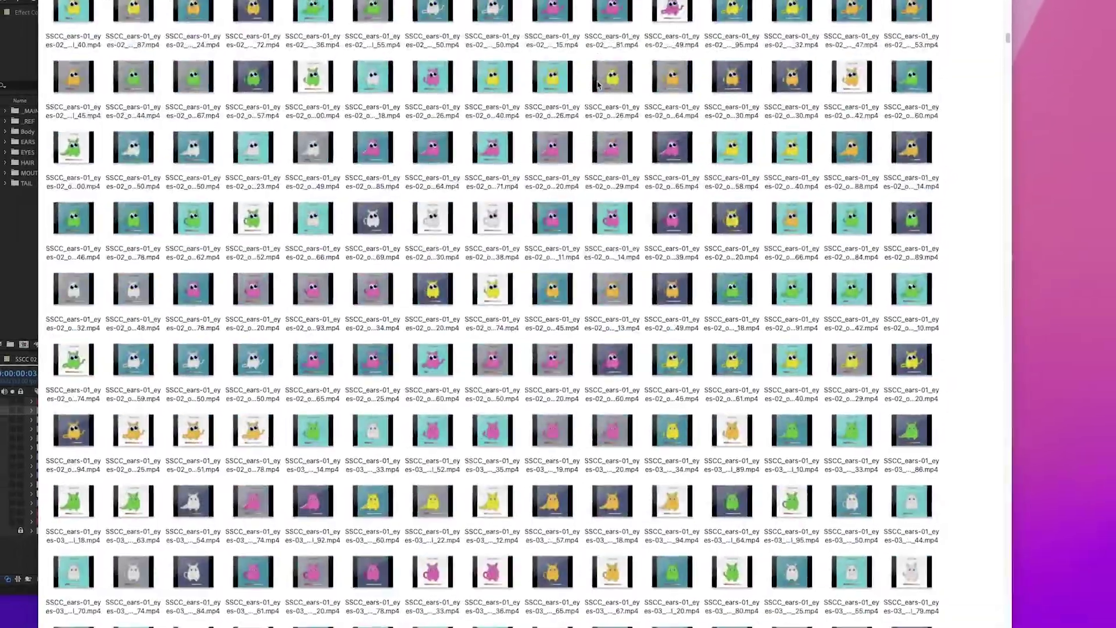
Quick Look through several rendered creature MP4s in the Output folder, ending on MEKU SORU
scroll(597, 85, down, 10)
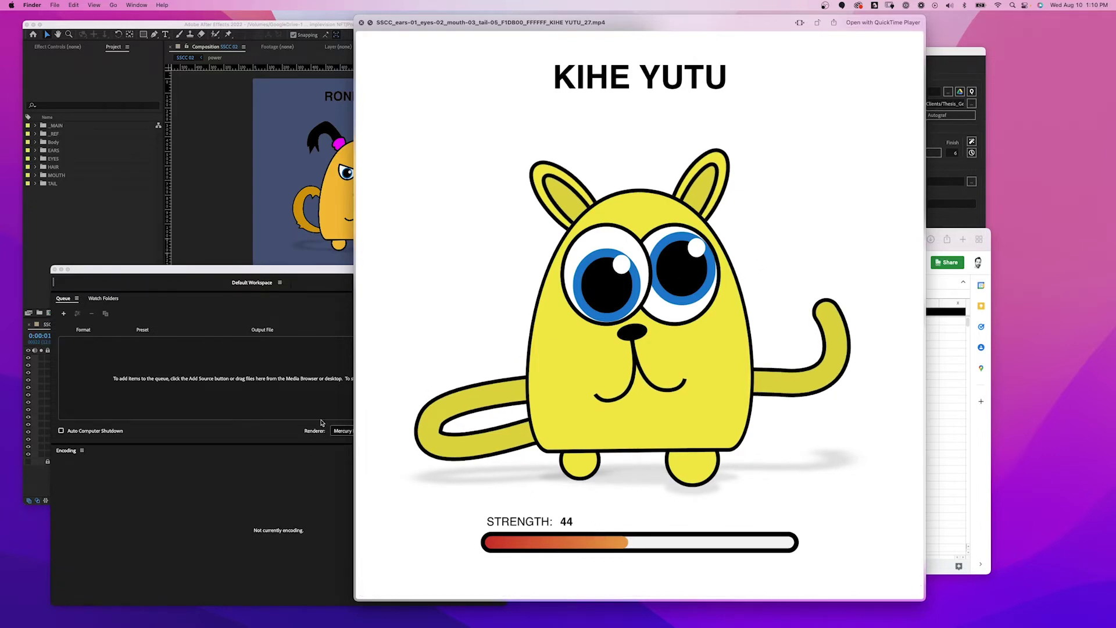
key(Down)
key(Down)
key(Down)
key(Down)
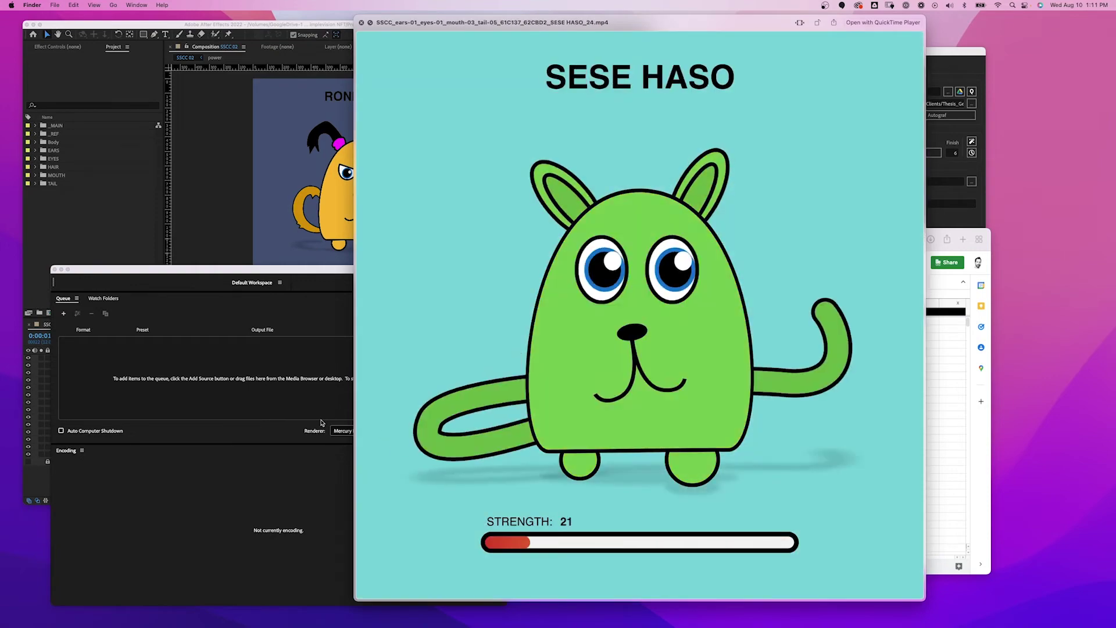
key(Down)
key(Down)
key(Down)
key(Down)
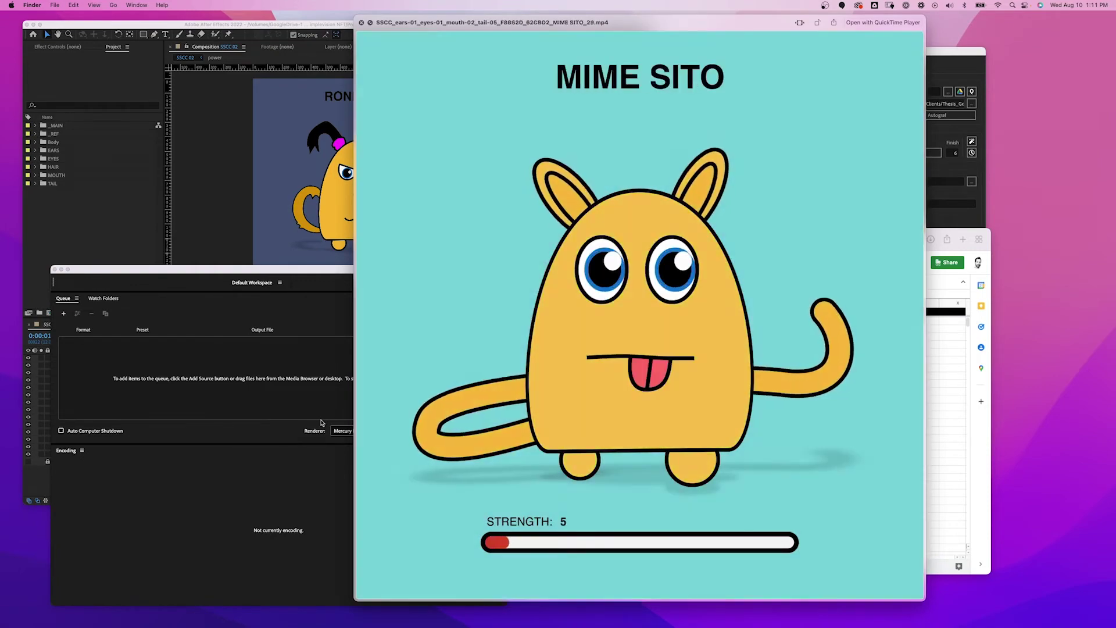
key(Down)
key(Down)
key(Down)
key(Down)
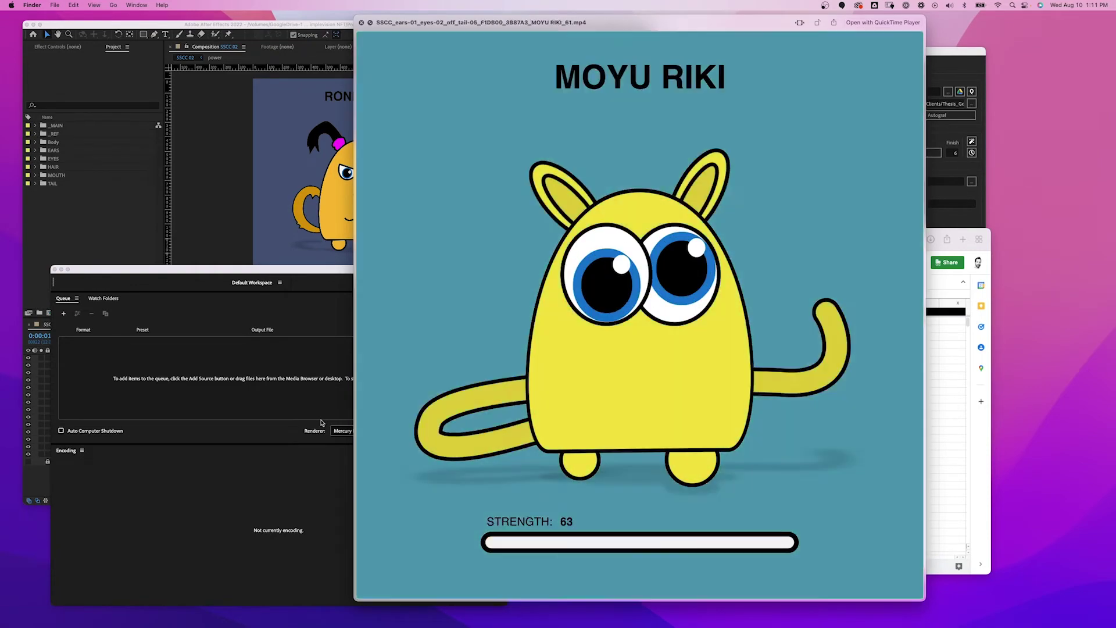
key(Down)
key(Down)
key(Down)
key(Down)
key(Down)
key(Down)
key(Down)
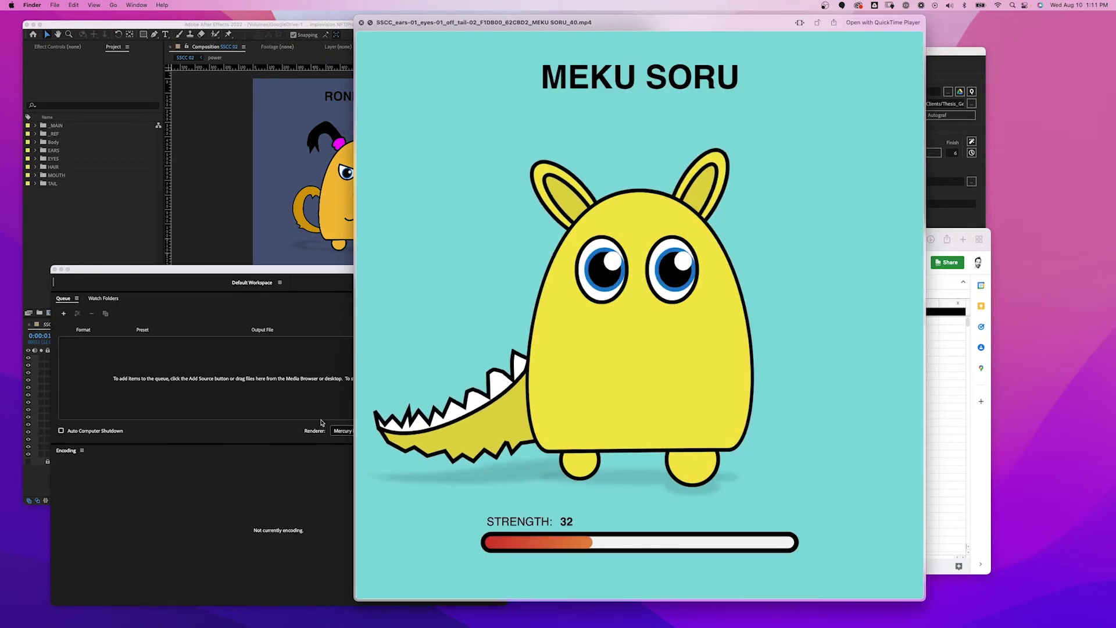
key(space)
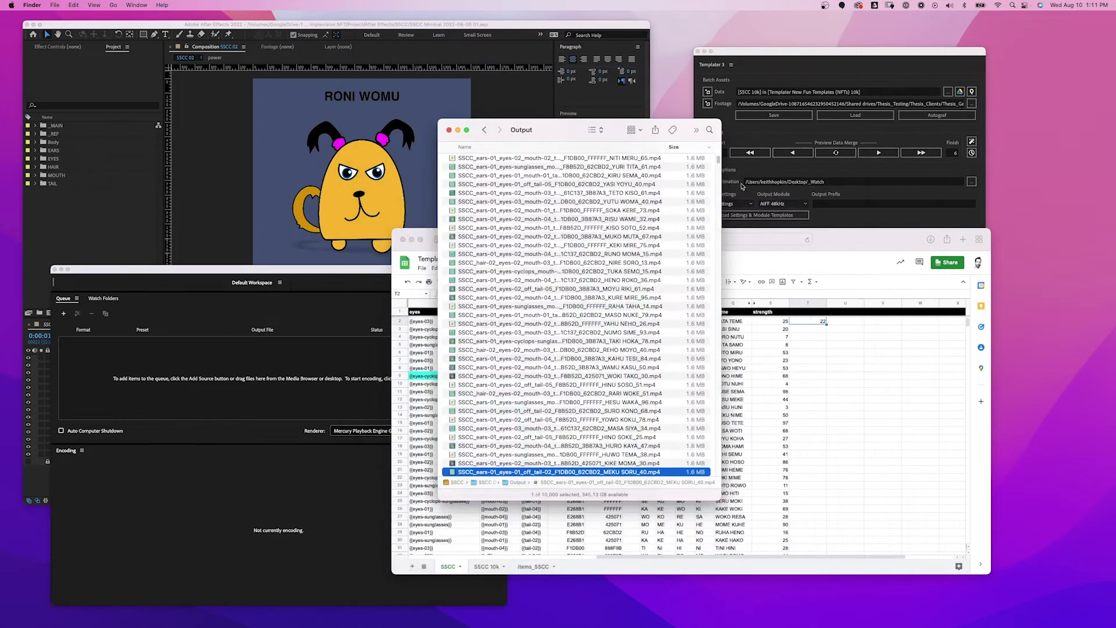
Select the NEHI TOMA video, go up to SSCC Dataclay Outputs and clear the selection
drag(720, 165, 712, 141)
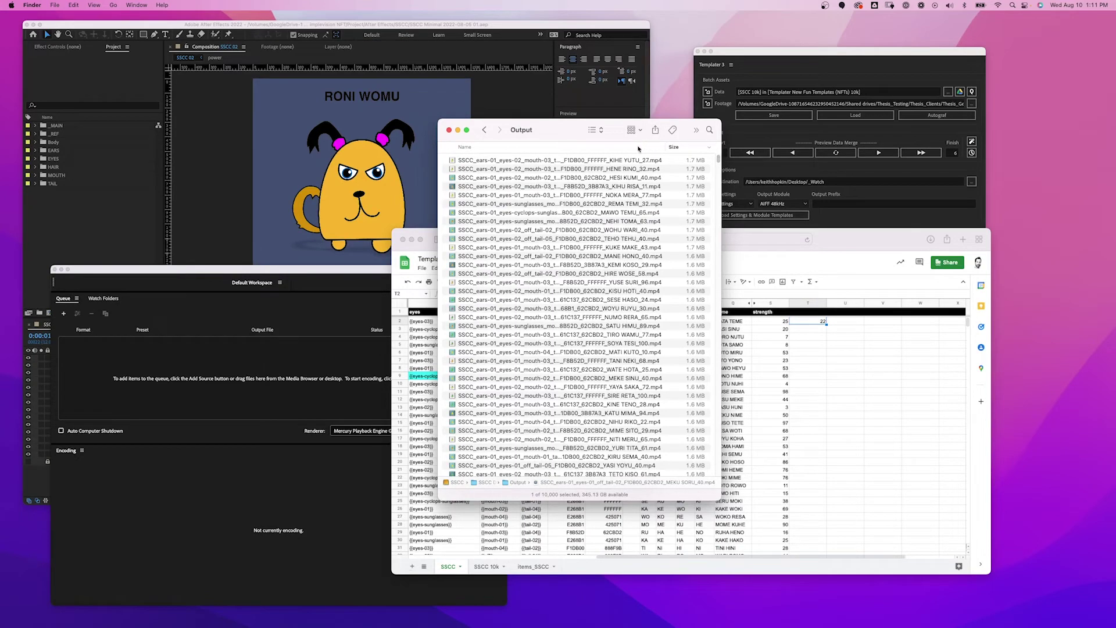
click(757, 61)
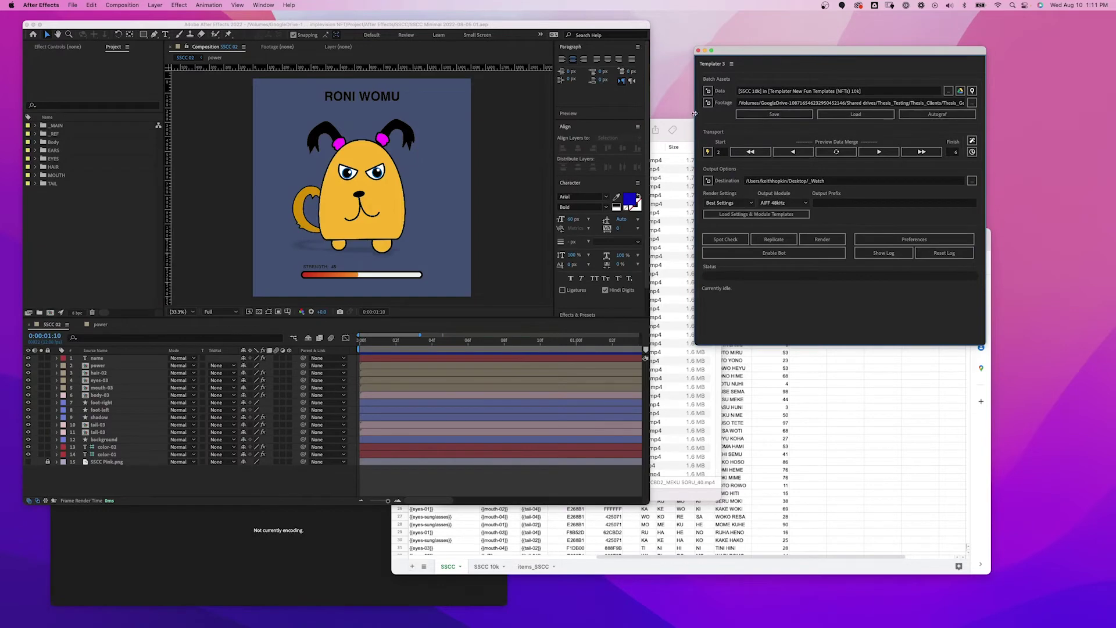
key(super+Tab)
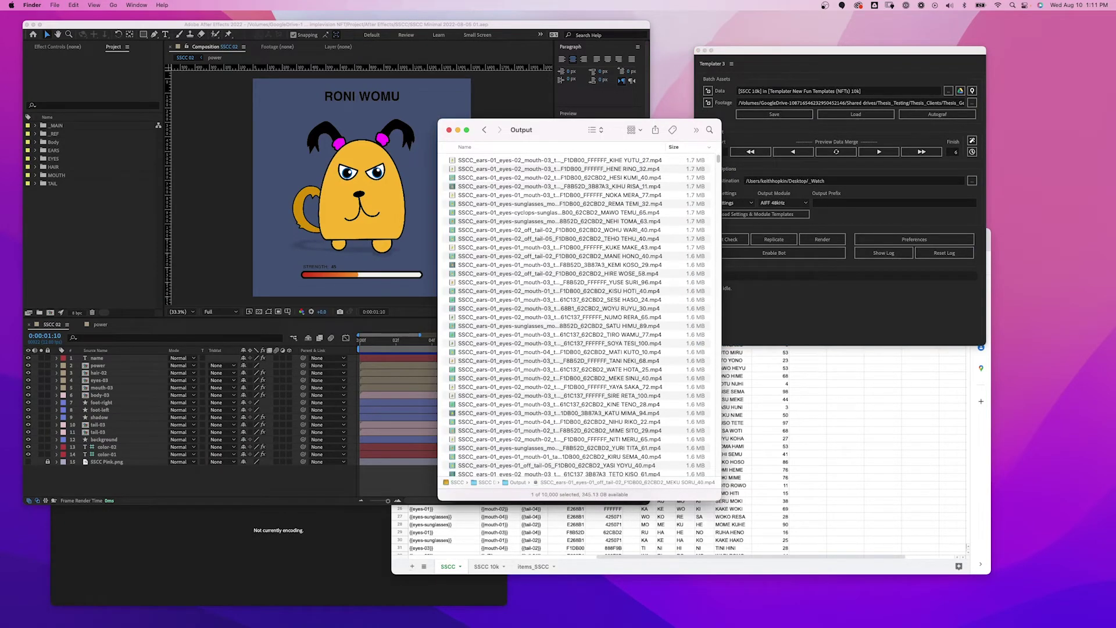
click(591, 223)
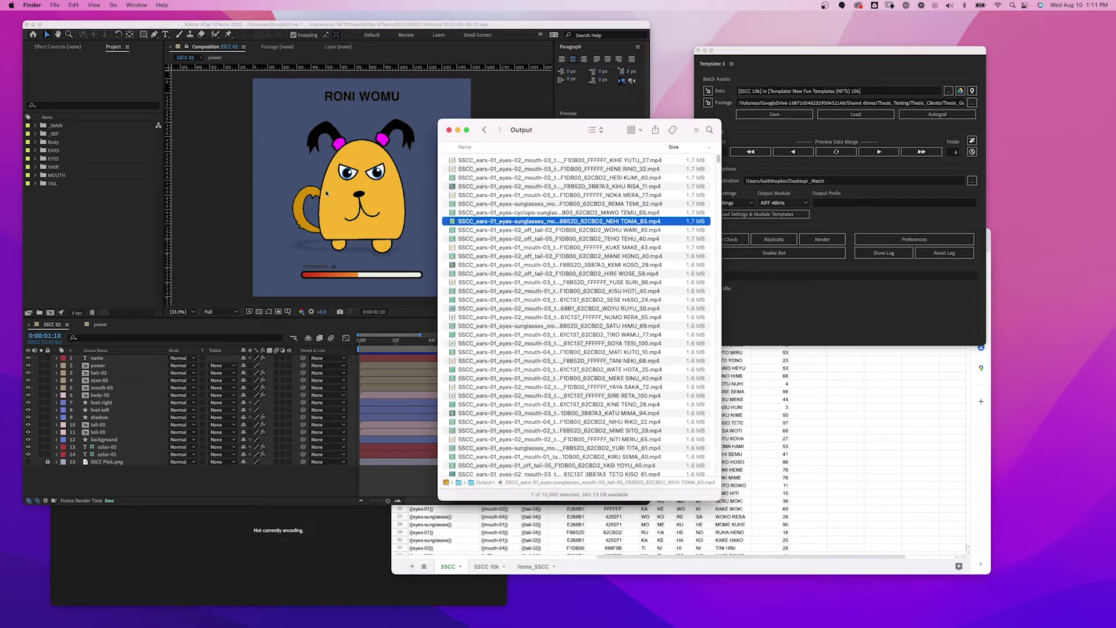
key(super+Up)
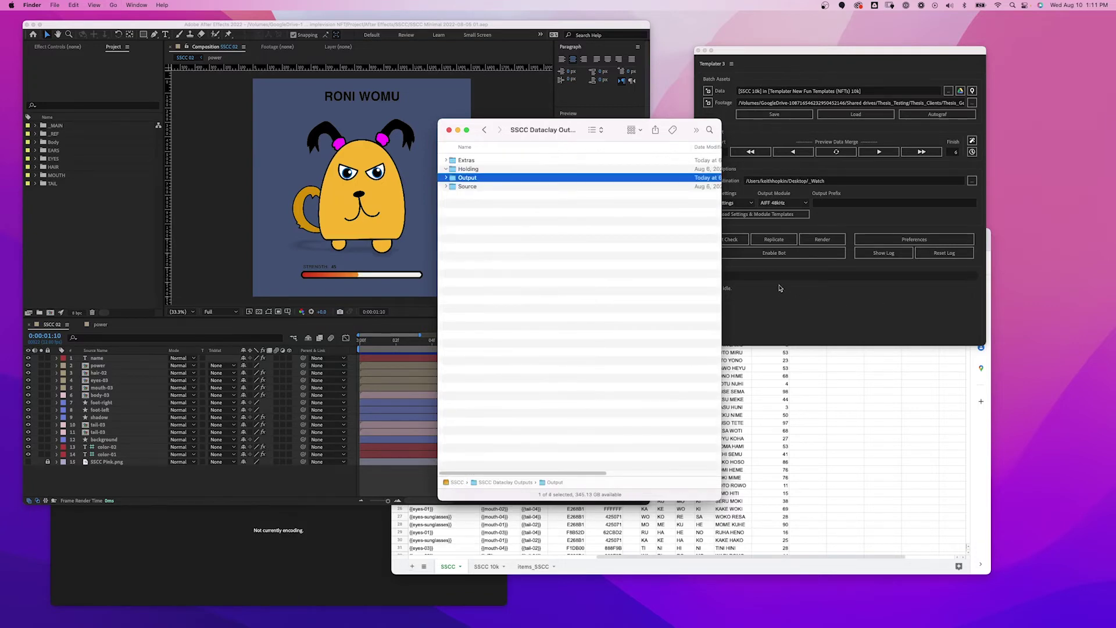
click(534, 268)
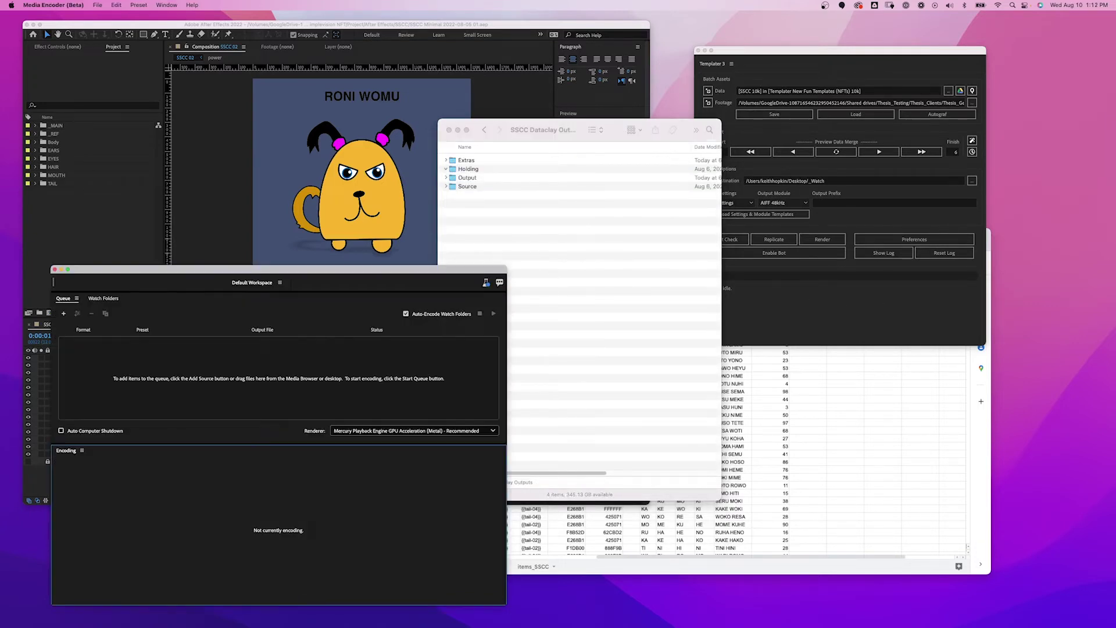
Raise the Media Encoder window, close About This Mac, and check Finder's Holding folder
drag(392, 275, 420, 210)
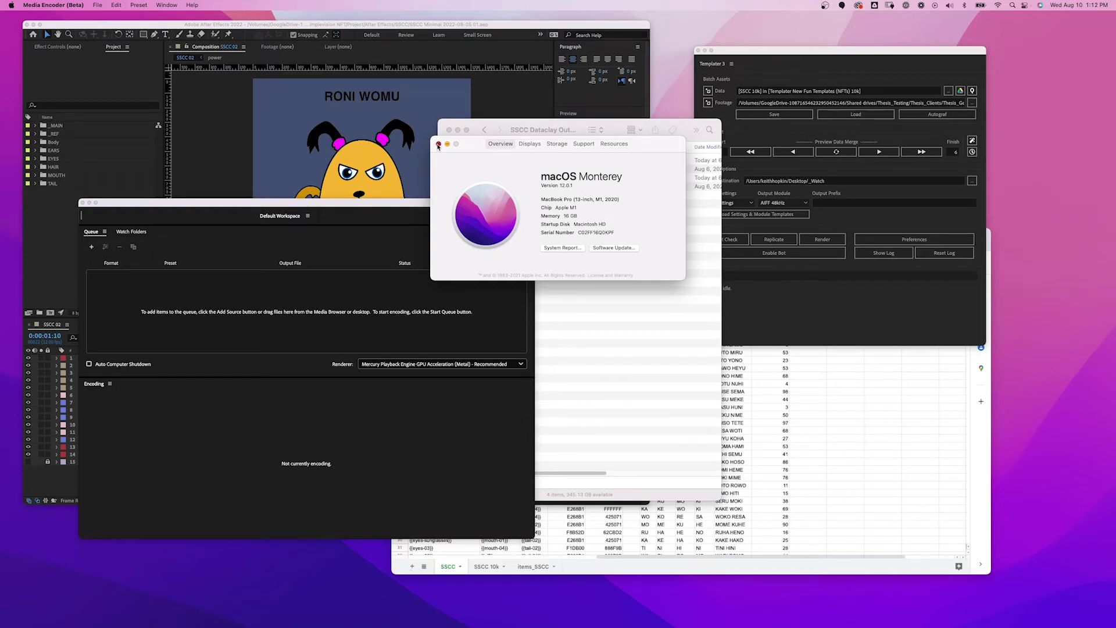
click(438, 144)
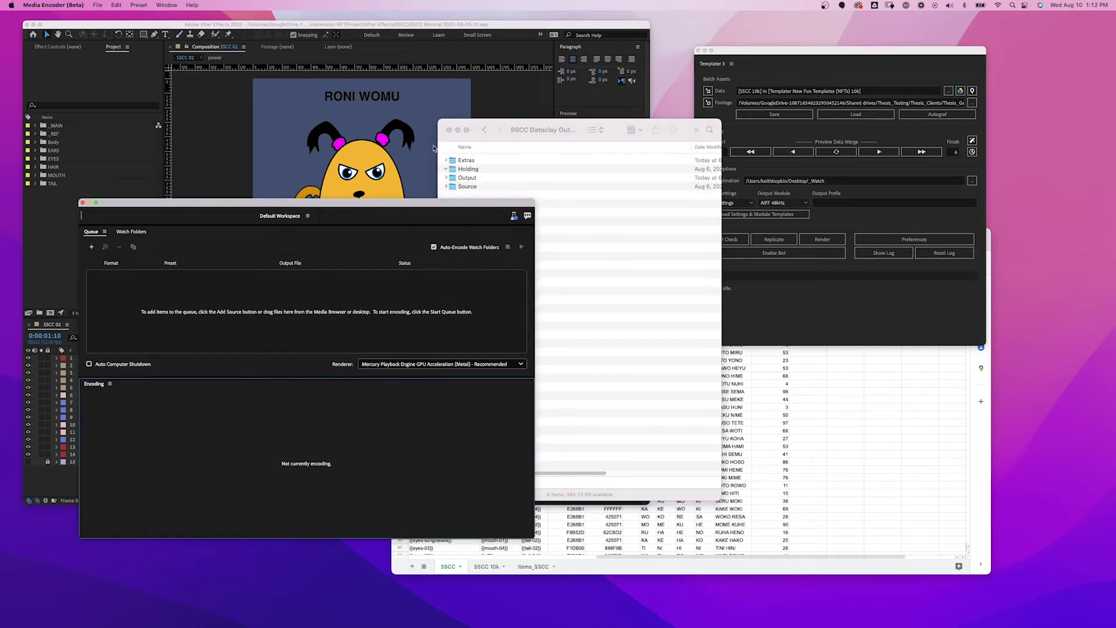
click(558, 130)
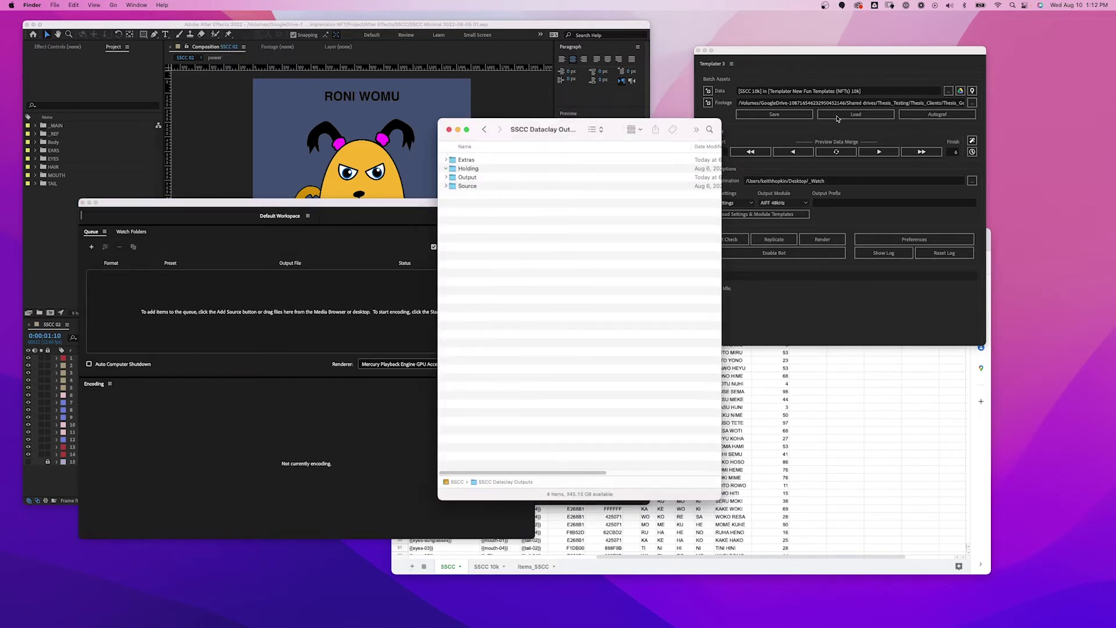
click(457, 170)
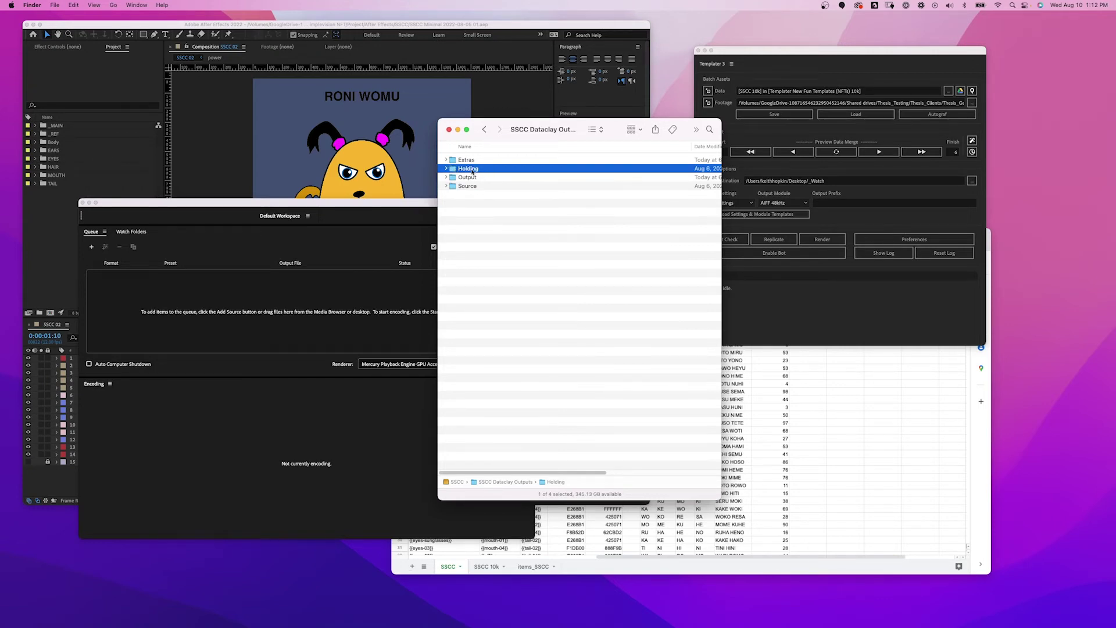
click(491, 323)
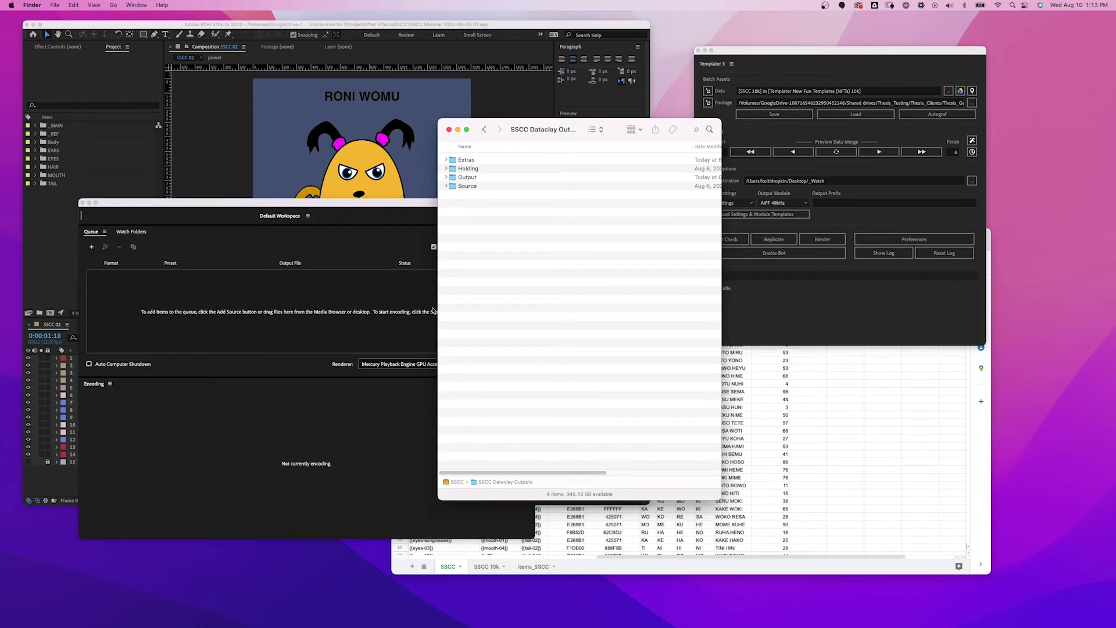
click(913, 240)
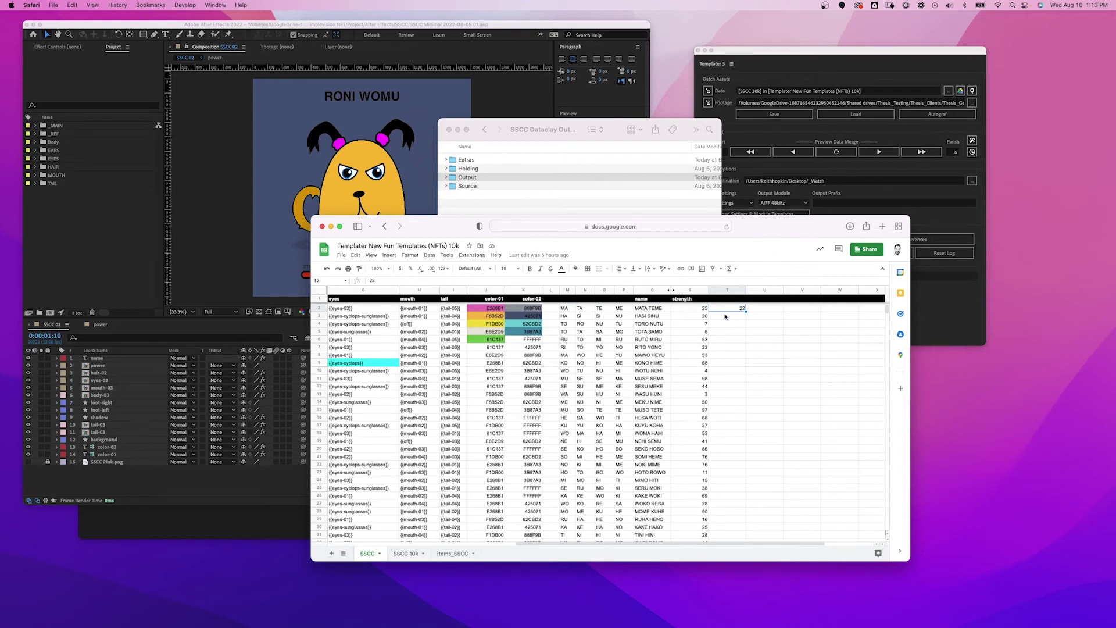
Review the SSCC 10k sheet, then open Templater's Preferences in After Effects
drag(765, 238, 769, 244)
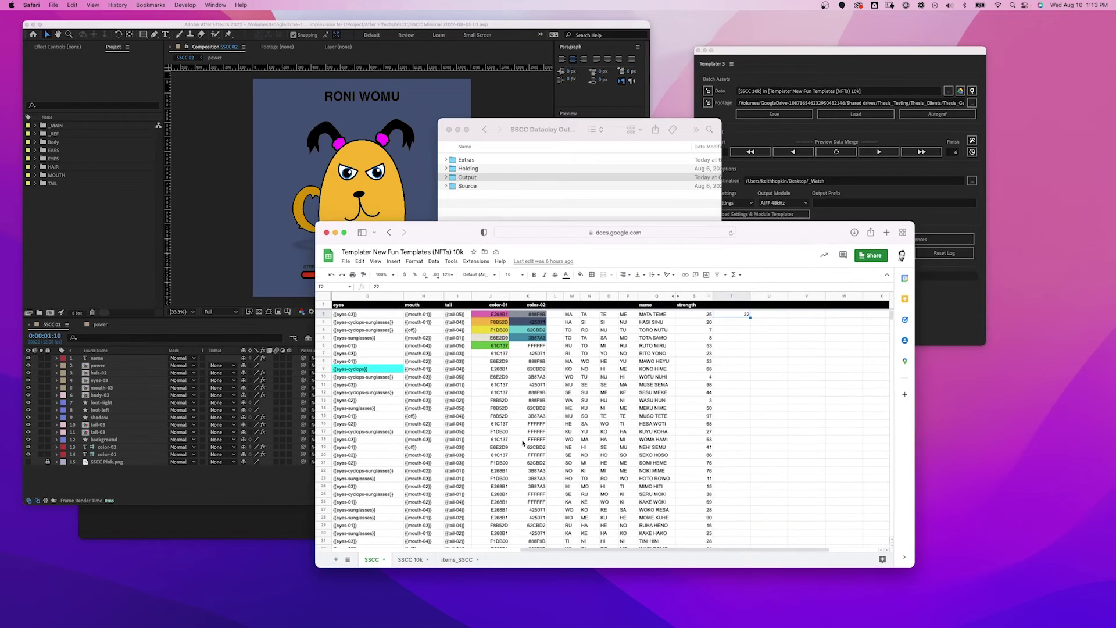
click(411, 560)
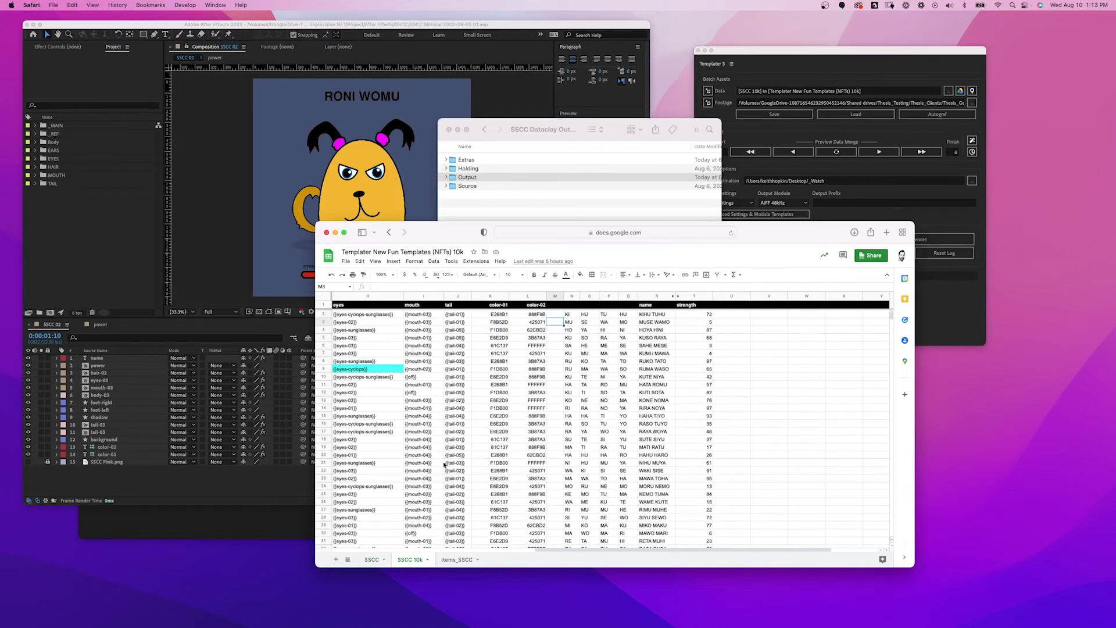
mouse_move(892, 317)
mouse_down()
mouse_move(894, 549)
mouse_move(893, 316)
mouse_up()
click(866, 133)
click(902, 241)
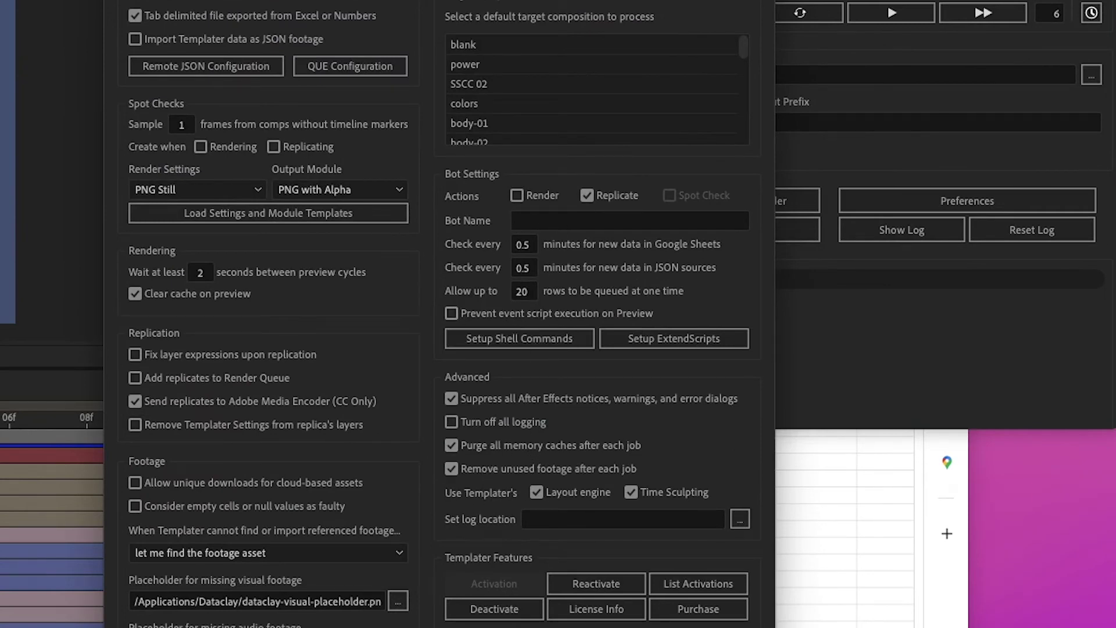
Close Templater Preferences unchanged and bring the spreadsheet window forward
key(Return)
click(591, 575)
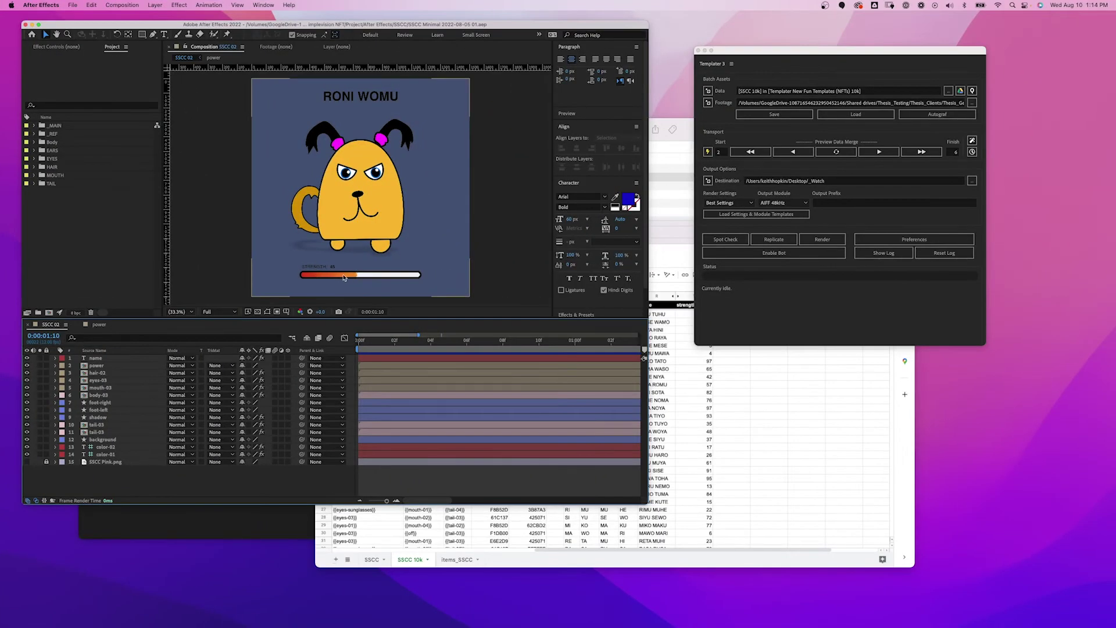
In the power precomp, check the strength bar's End expression and preview the bar filling
double_click(96, 365)
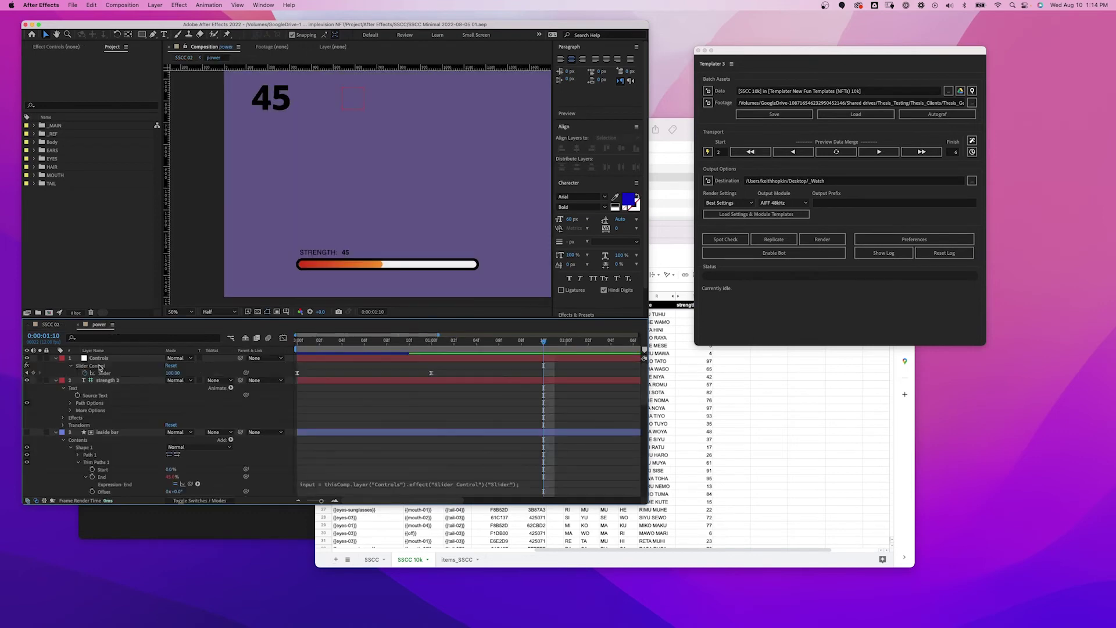
drag(365, 349, 330, 342)
click(363, 486)
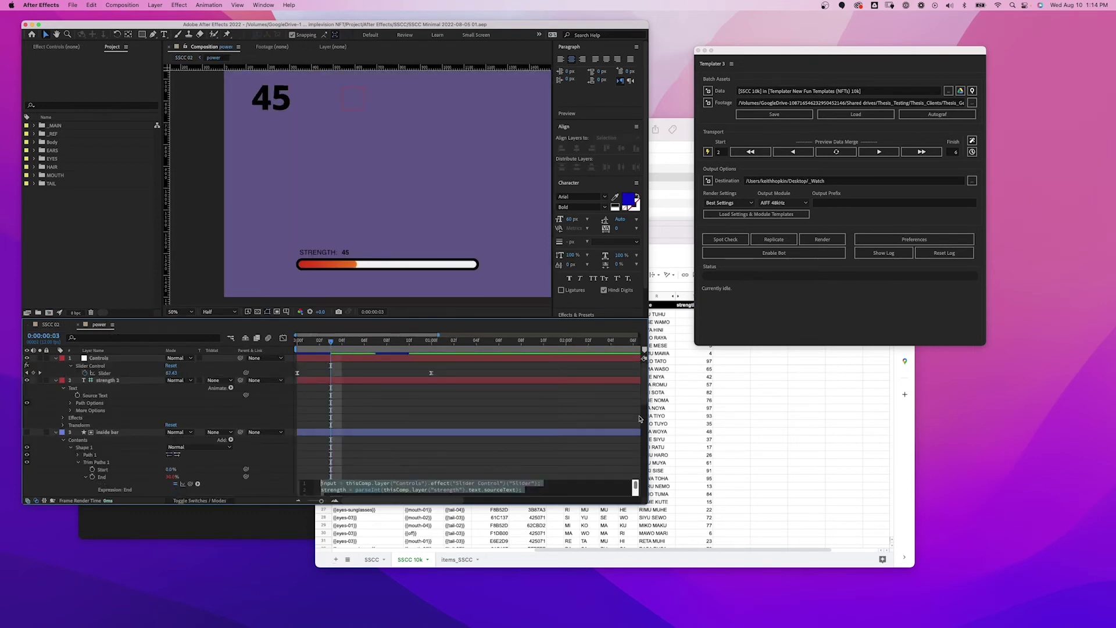
scroll(646, 400, down, 5)
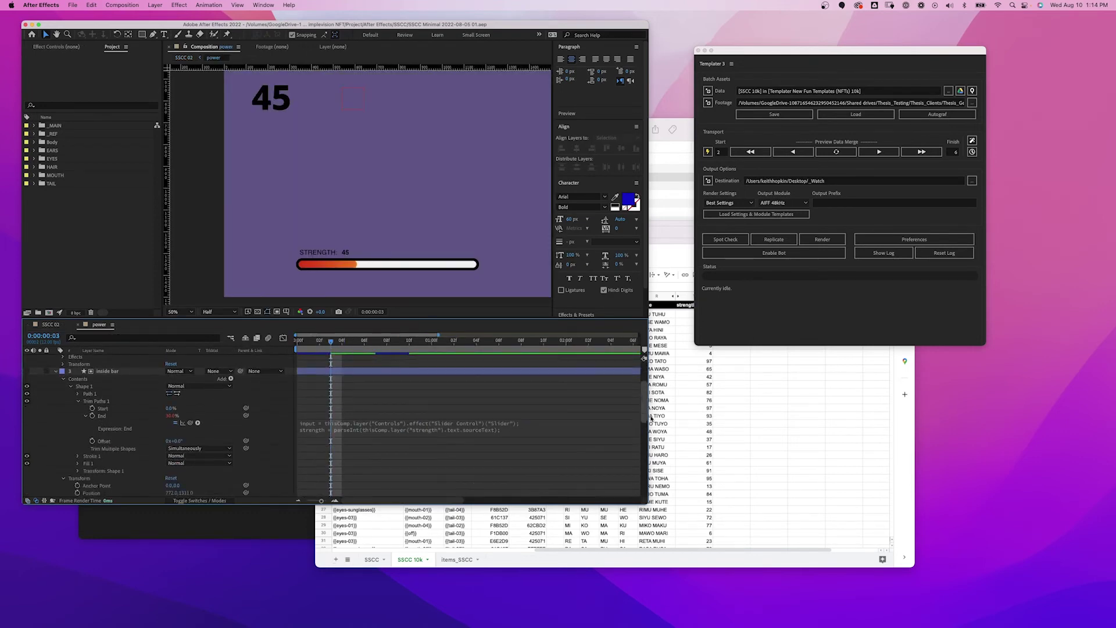
click(99, 367)
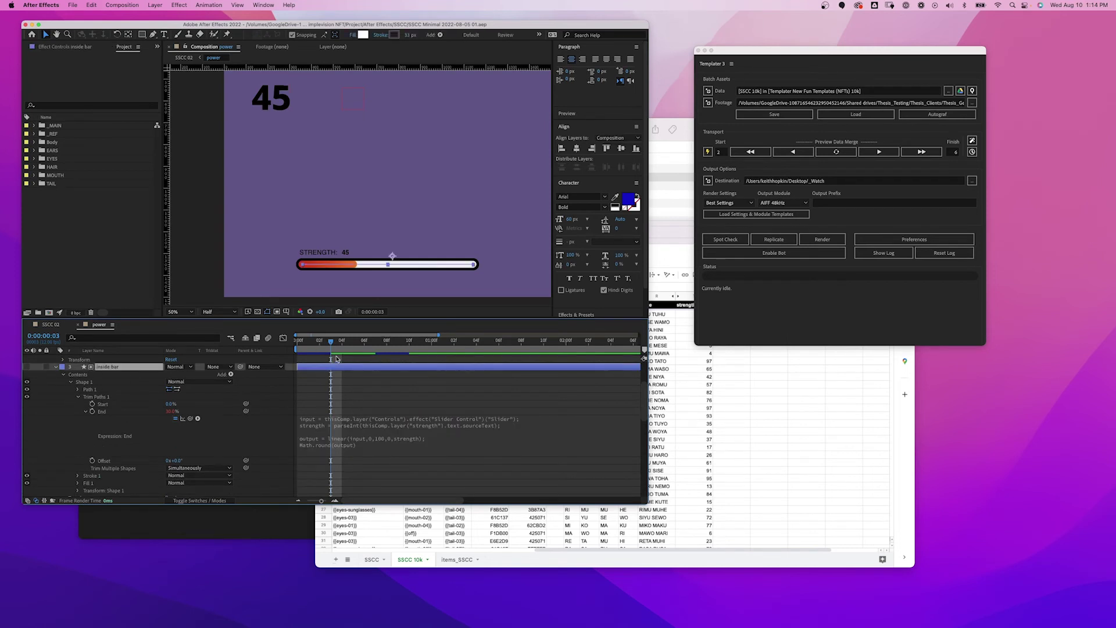
key(space)
click(309, 357)
key(space)
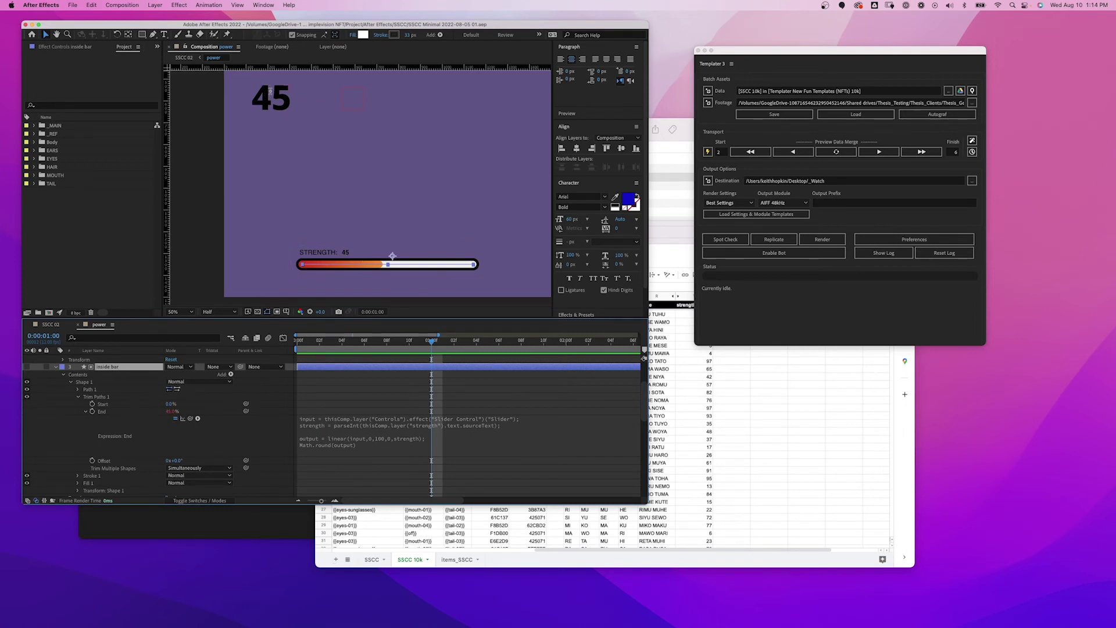
Change the strength number to 55, test 100, revert to 55, then check strength value 72 in T2
double_click(288, 96)
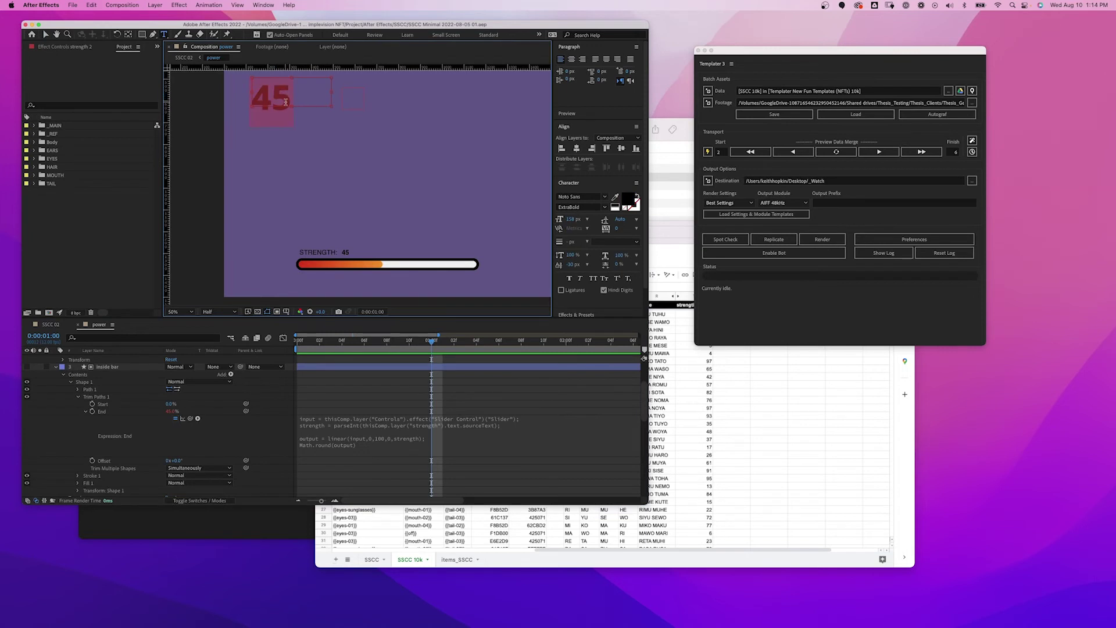
text(55)
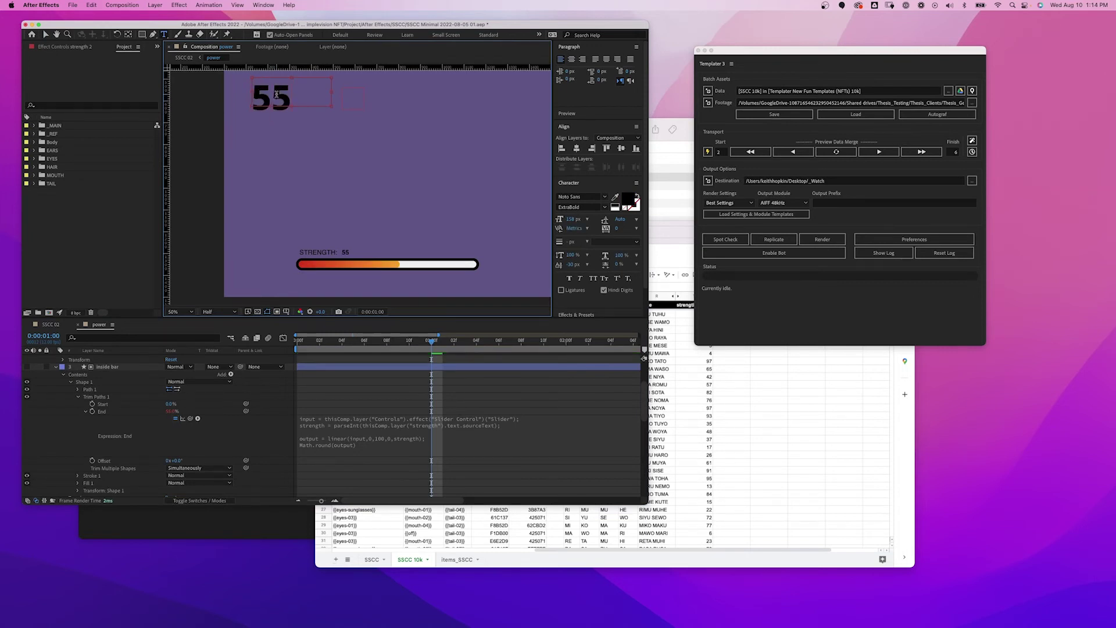
double_click(279, 94)
text(100)
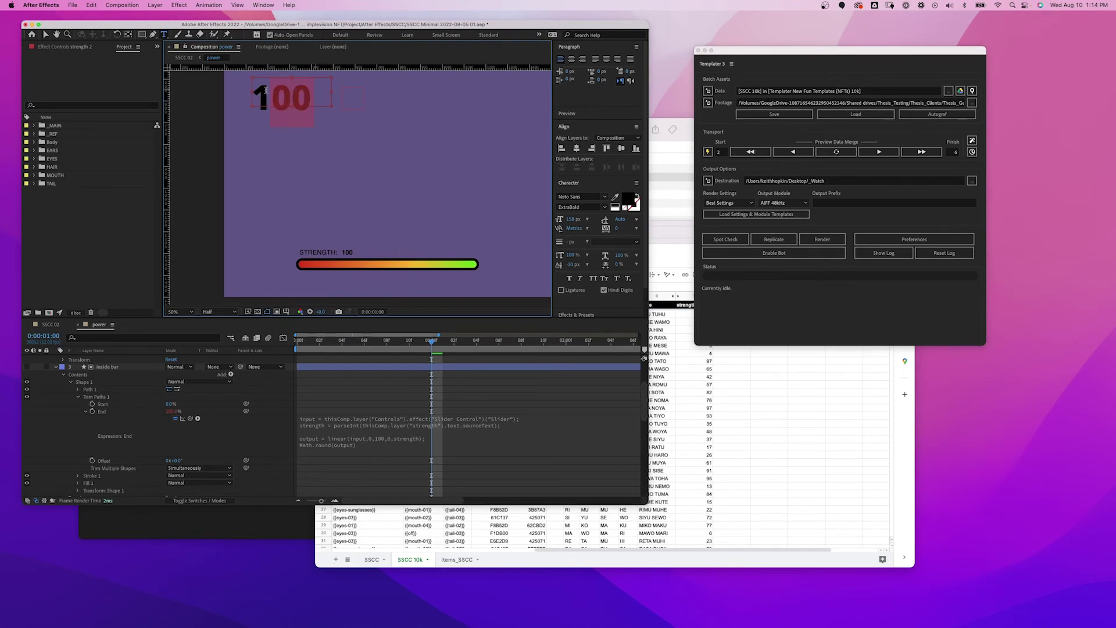
key(super+z)
click(690, 314)
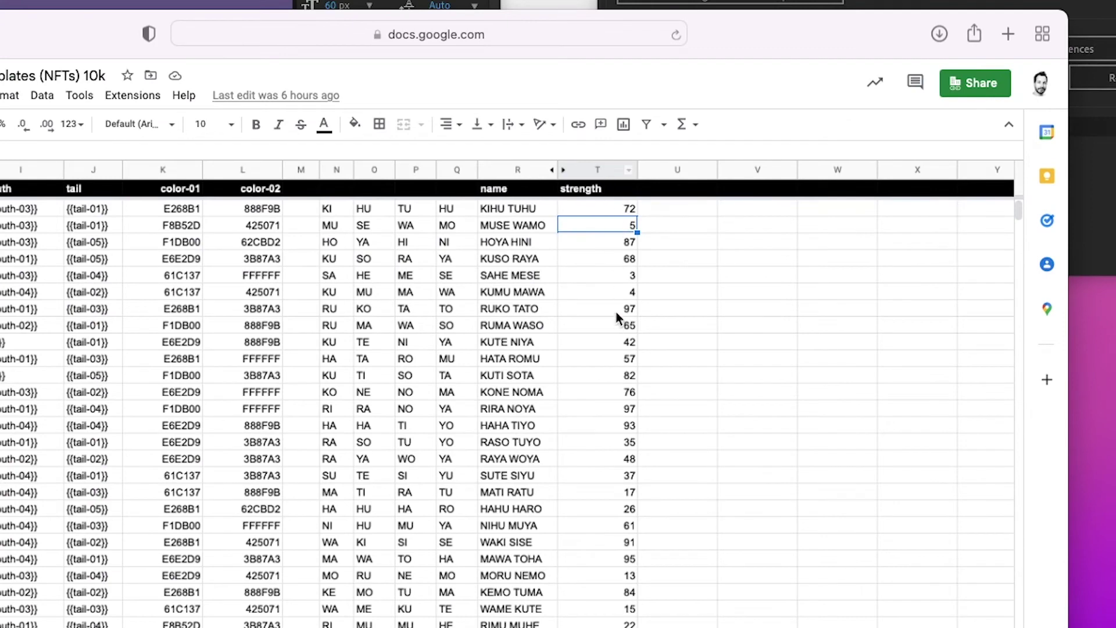
click(622, 211)
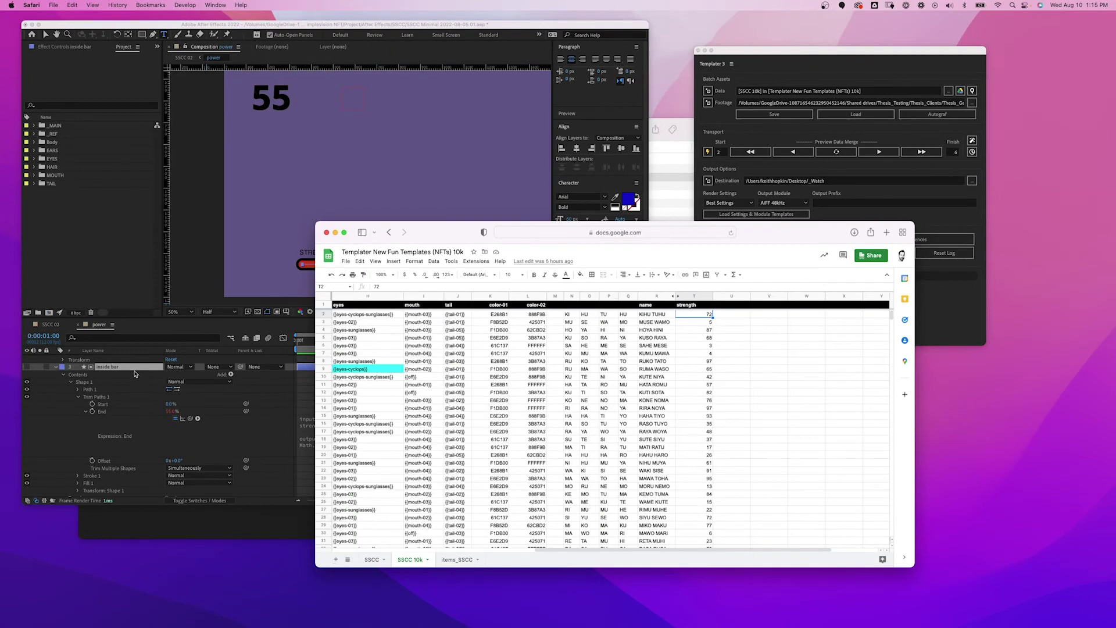
click(135, 373)
scroll(134, 374, up, 3)
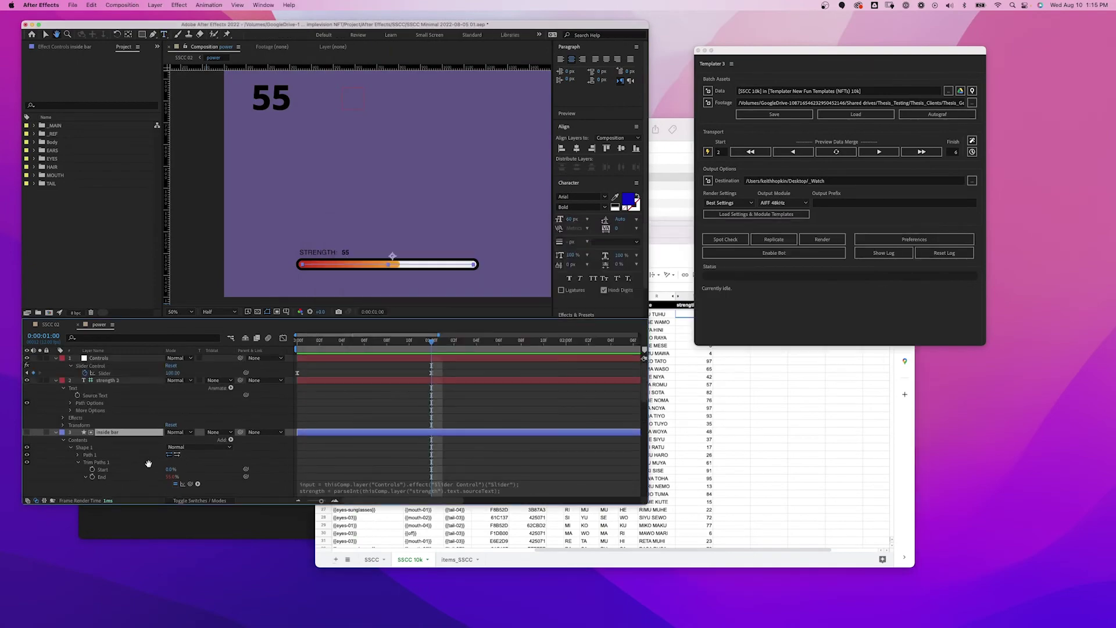
click(116, 381)
scroll(123, 391, down, 5)
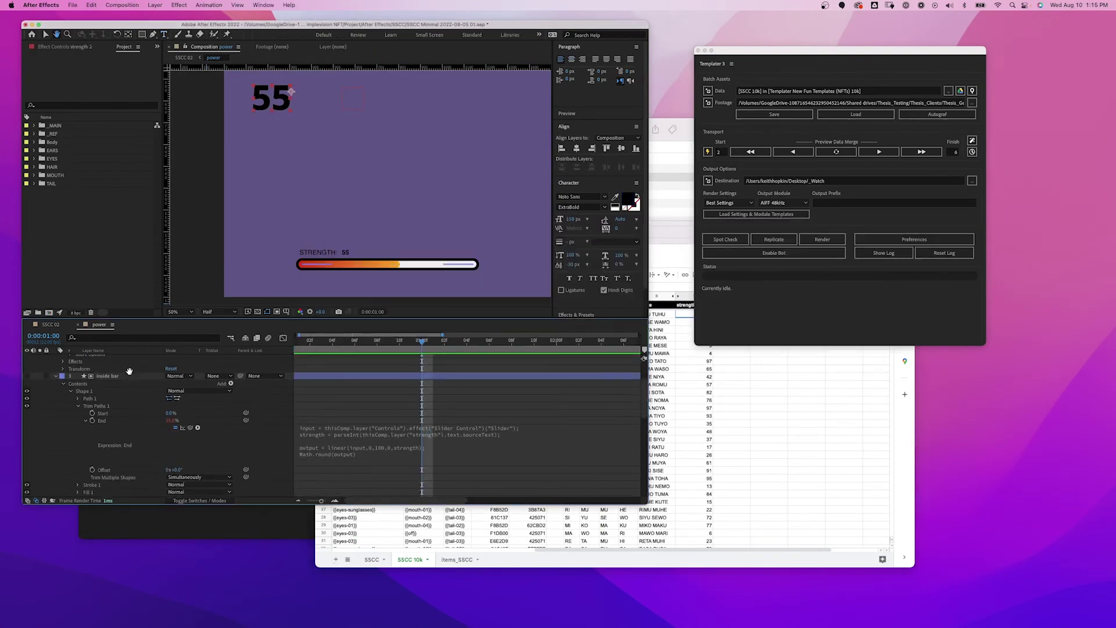
click(371, 435)
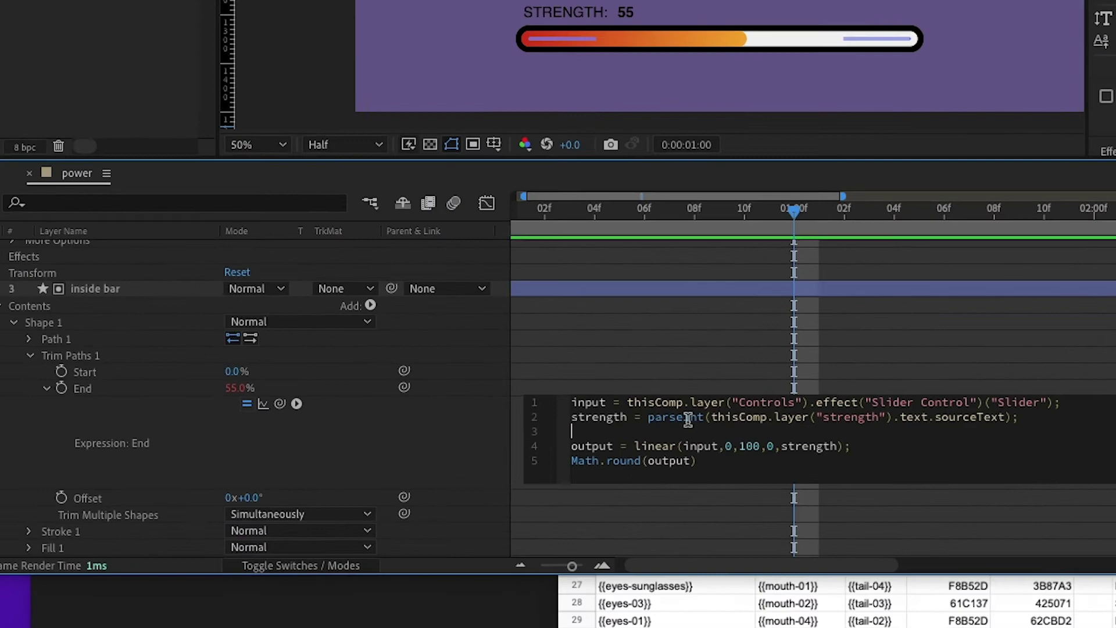
double_click(431, 431)
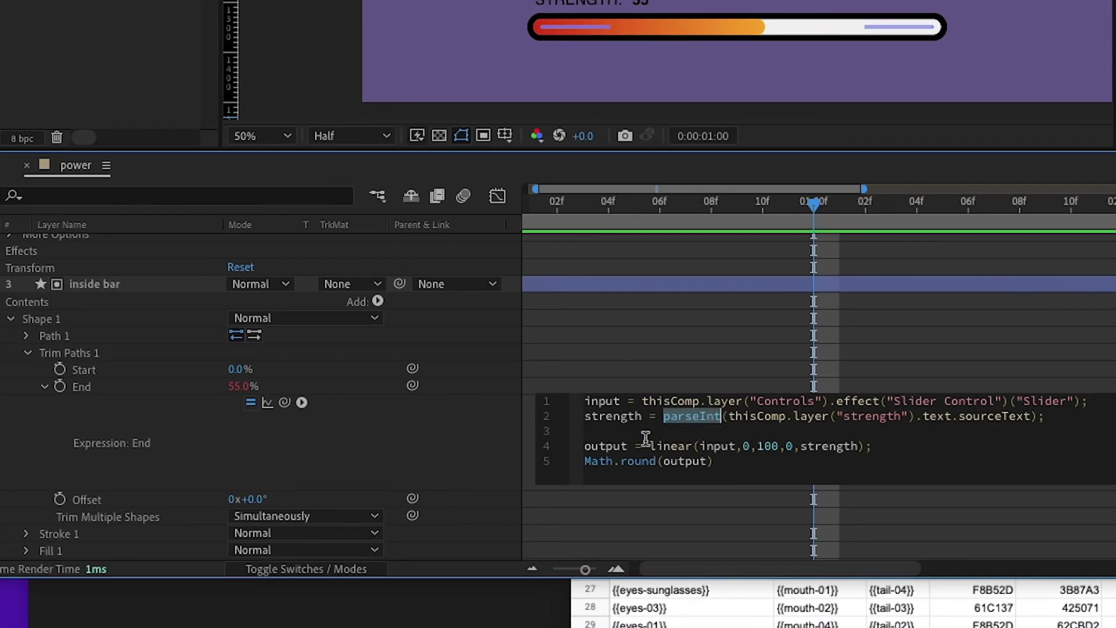
click(618, 447)
drag(585, 446, 706, 462)
click(716, 462)
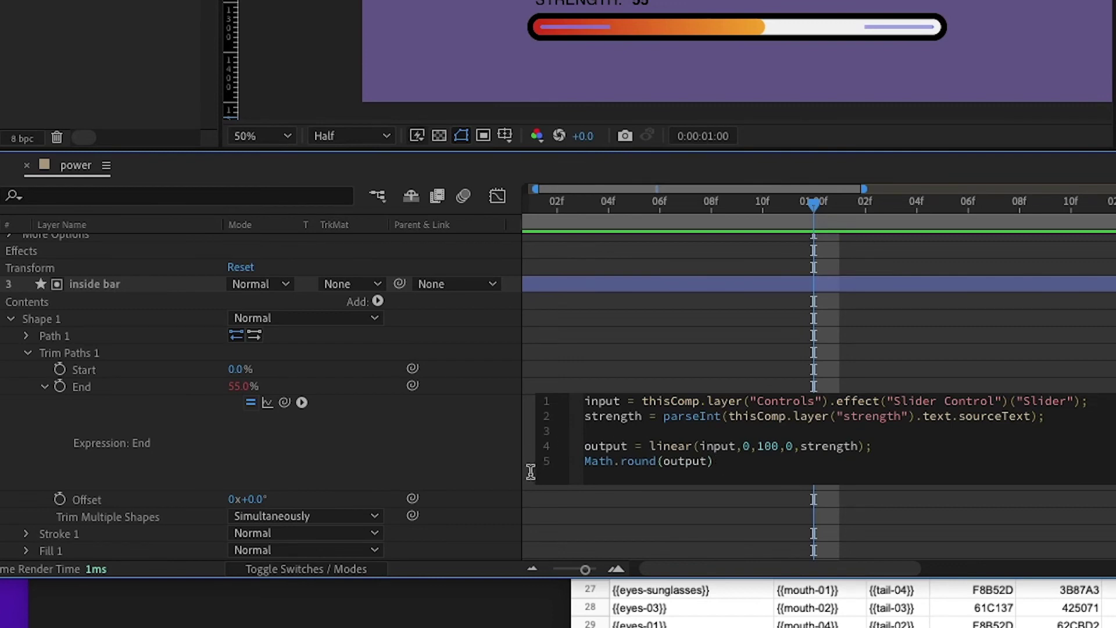
click(473, 447)
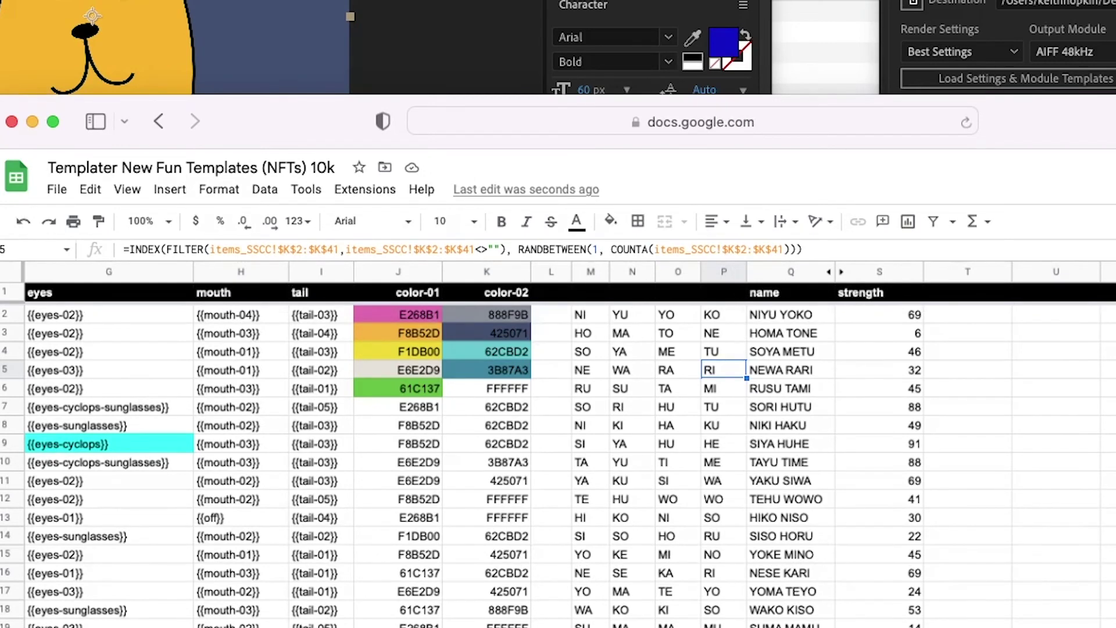
Inspect the name-building formula in Q4, random eyes formula in G2 and RANDBETWEEN strength formula in S2
click(786, 353)
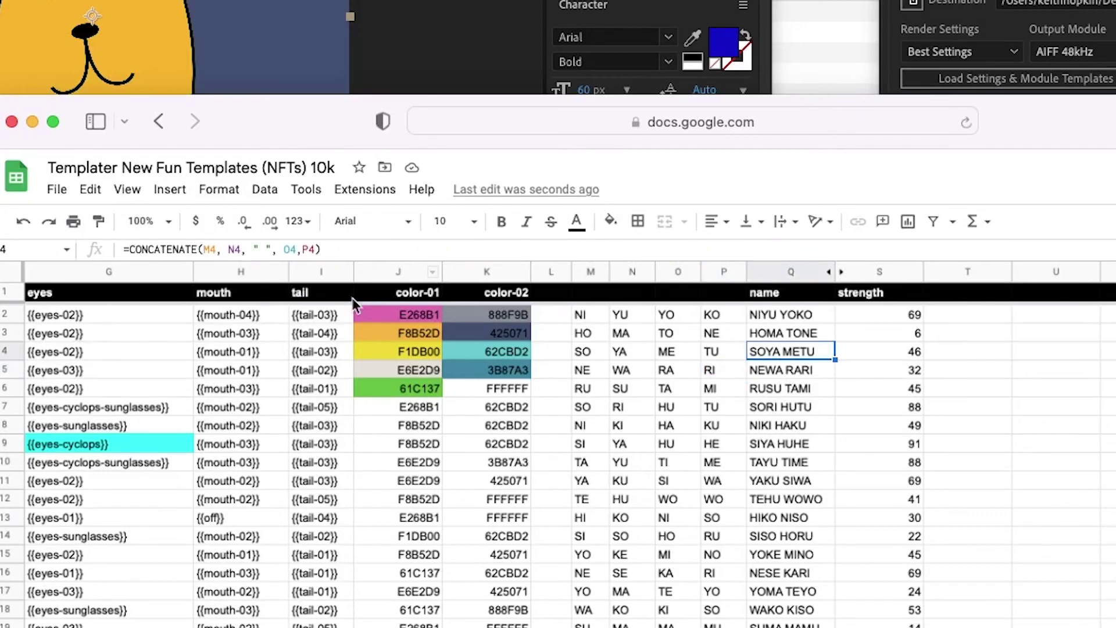
click(45, 321)
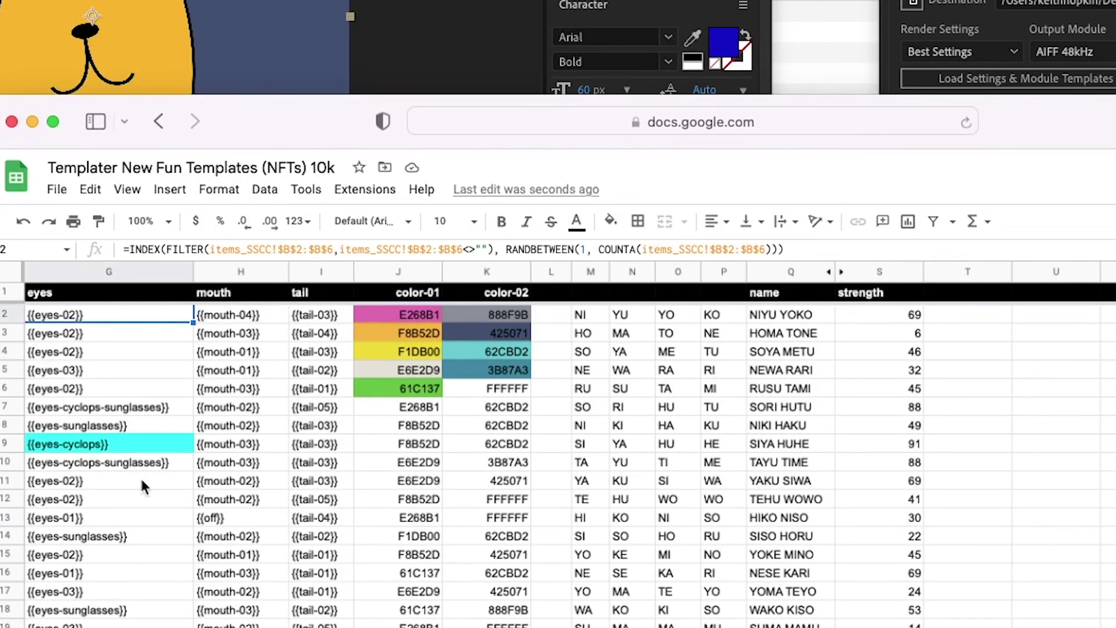
click(898, 317)
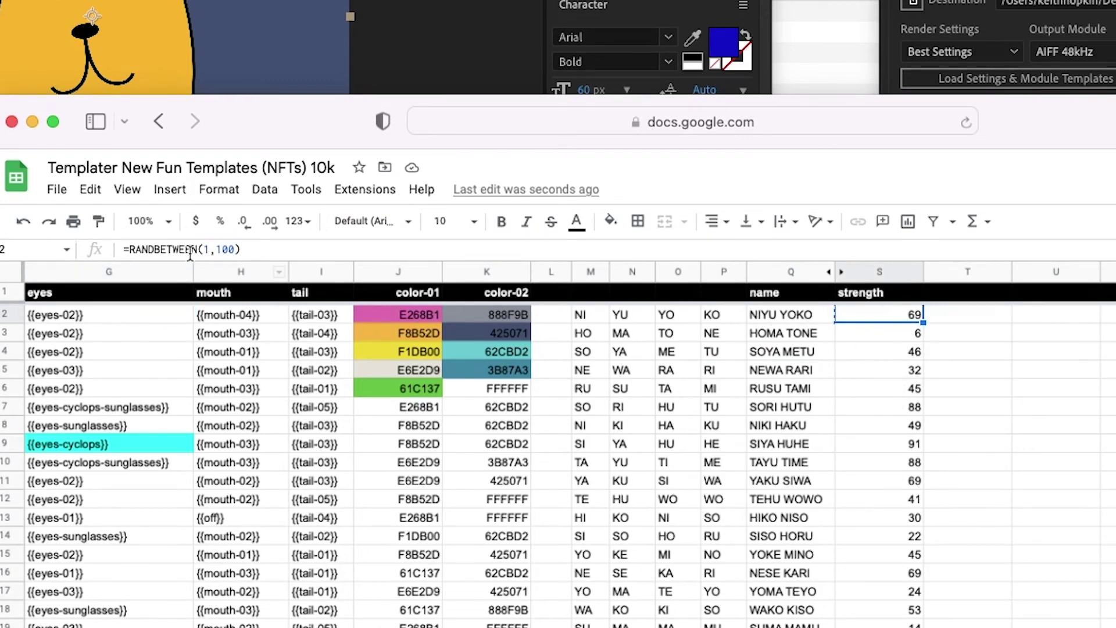
Paste only the value 69 into cell T2 using Paste special > Values only
click(944, 314)
click(90, 189)
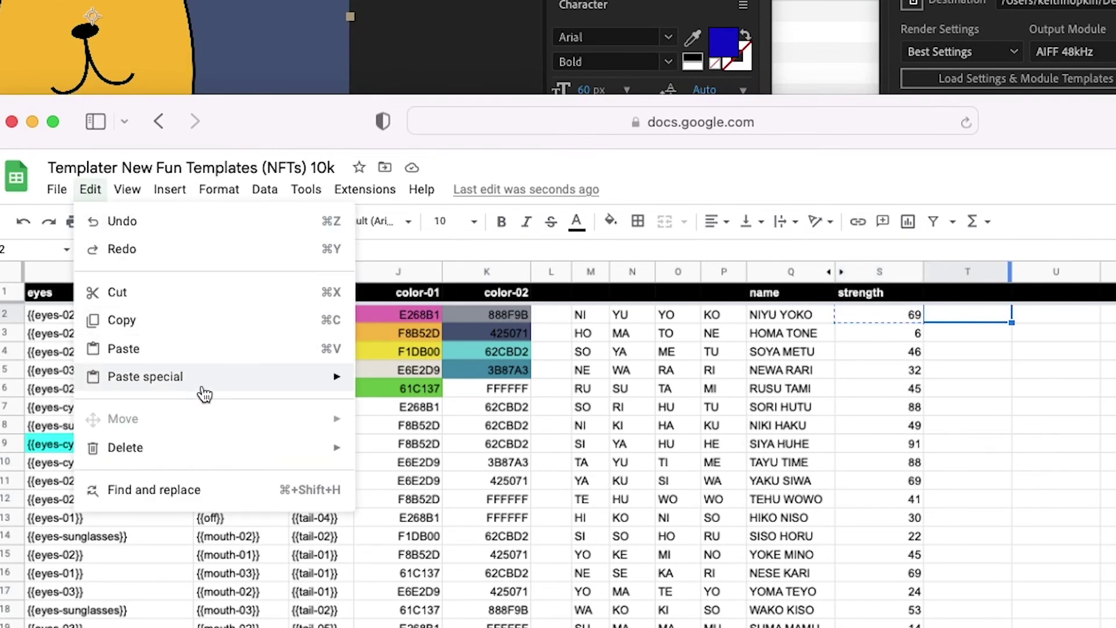
mouse_move(199, 378)
click(395, 384)
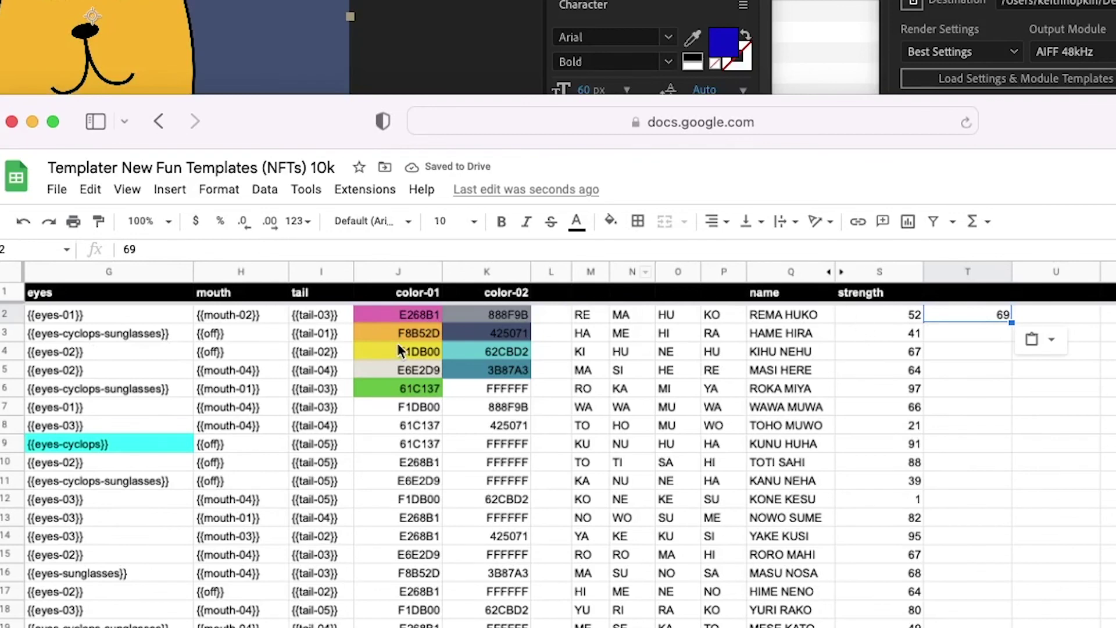
click(988, 314)
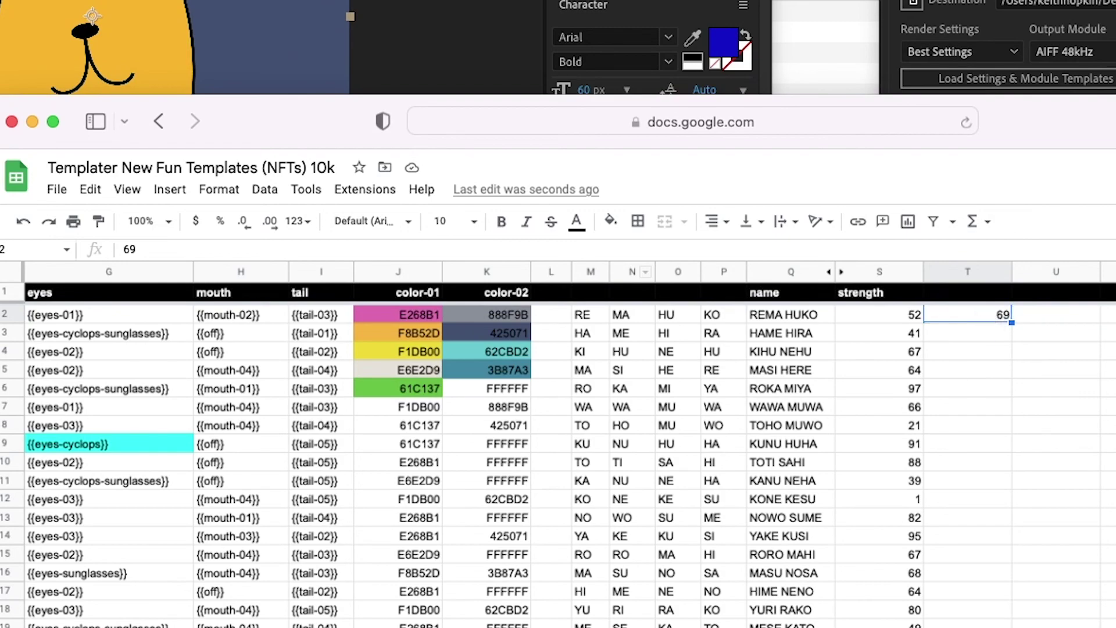
key(super+z)
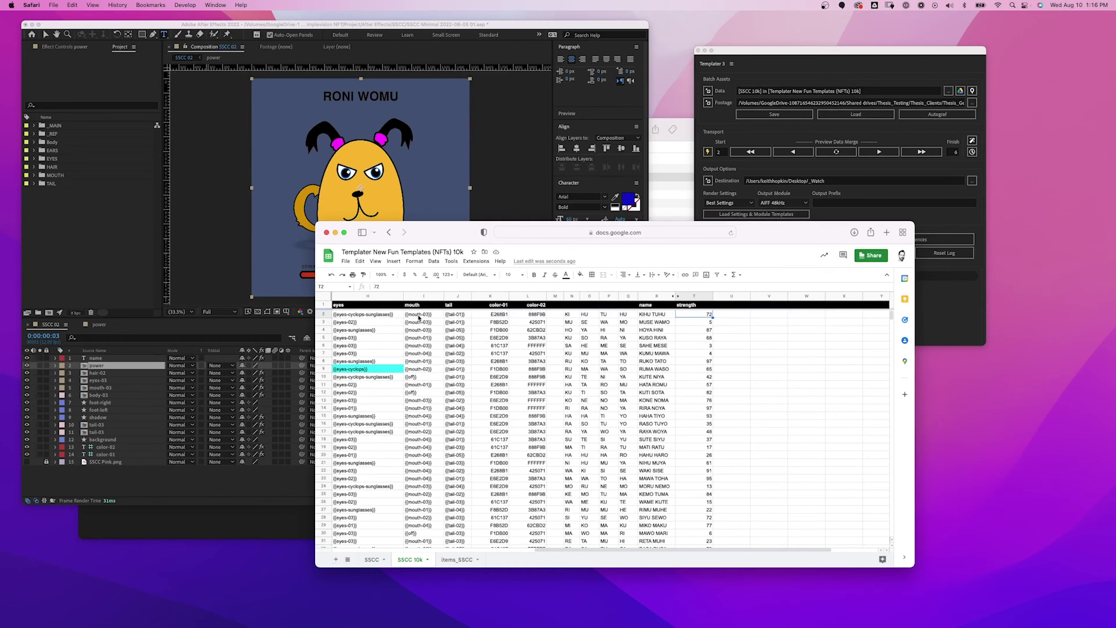
Bring the target and body columns into view and clear the range selection
click(418, 315)
drag(706, 318, 335, 483)
click(635, 392)
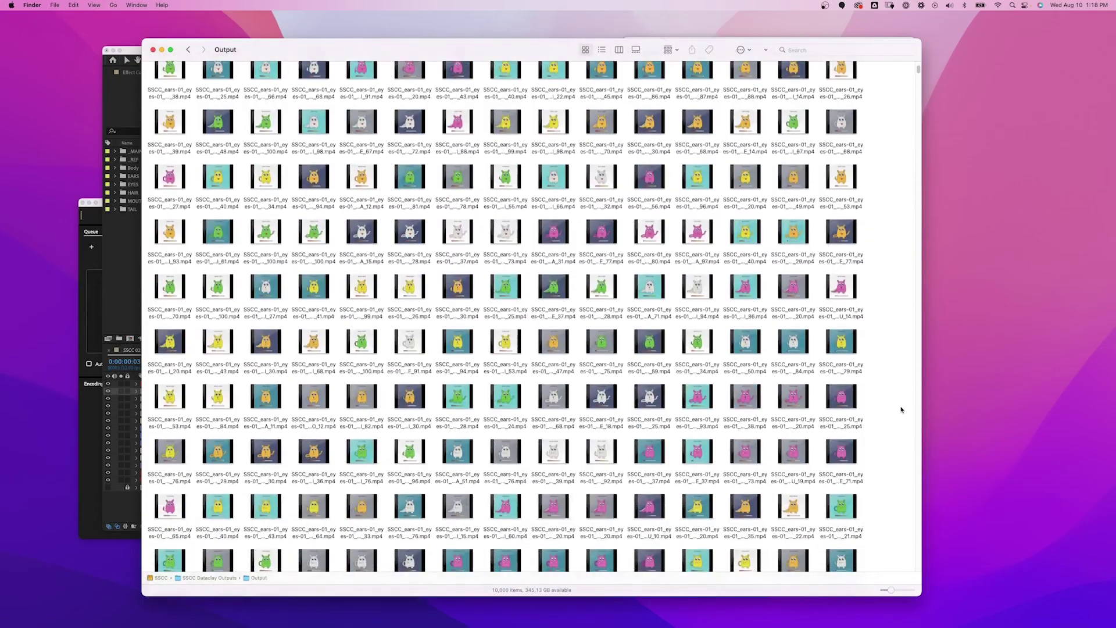
Scroll through the Output folder's icon view to browse the rendered SSCC creature MP4s
scroll(901, 410, down, 5)
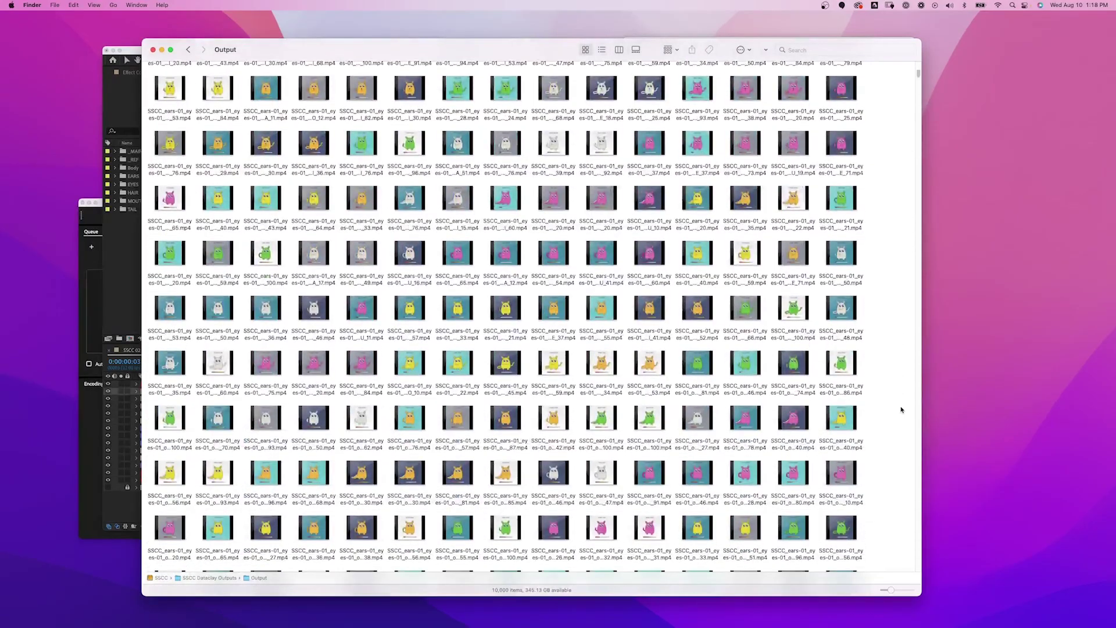